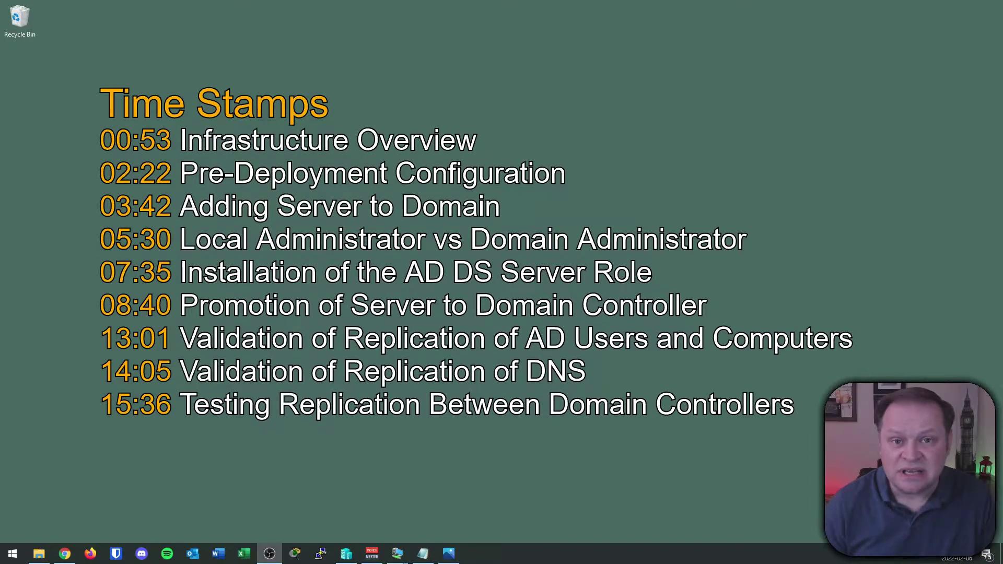
# - Open the adds.PNG network diagram in Photos and zoom in to 161%
pyautogui.click(449, 553)
pyautogui.scroll(2, 636, 369)
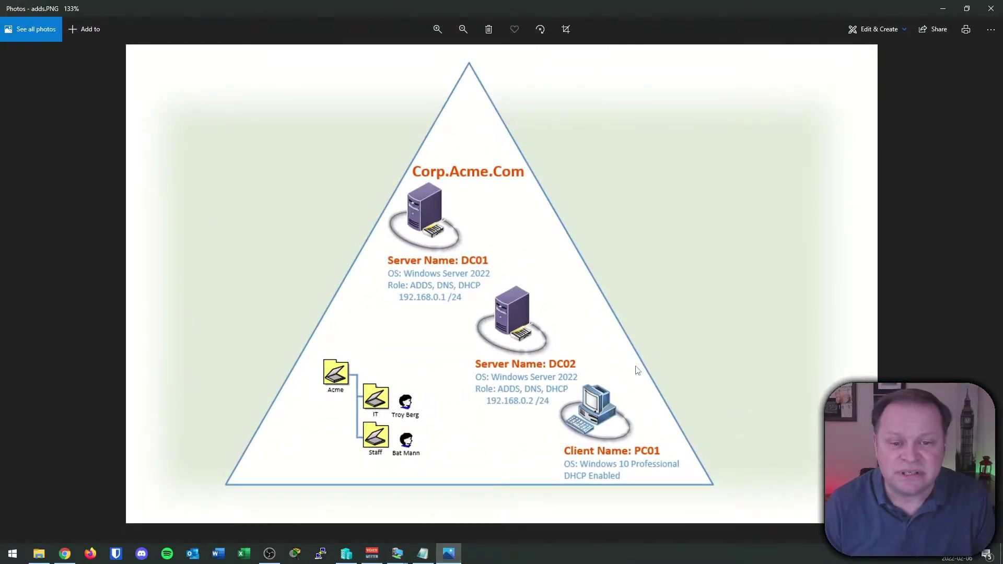
pyautogui.scroll(1, 636, 370)
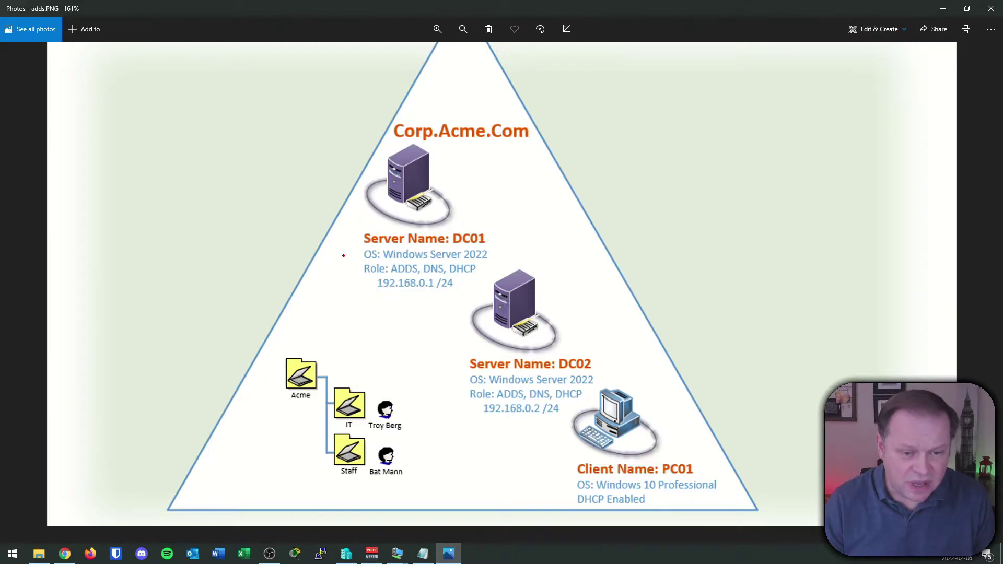
# - Annotate DC01 with a check, arrows, a DNS underline and an arrow to PC01, then erase
pyautogui.moveTo(327, 237); pyautogui.dragTo(357, 229)
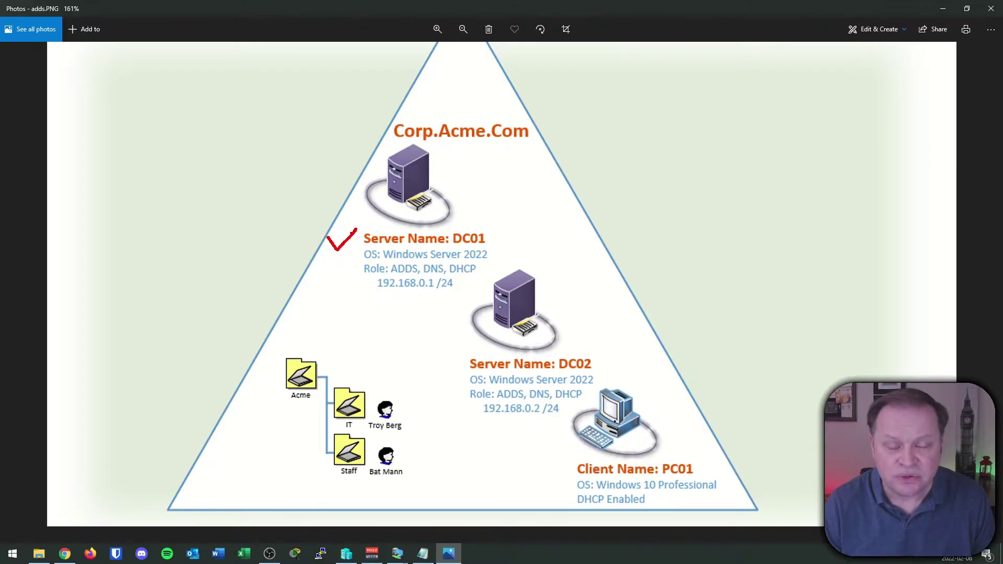
pyautogui.moveTo(512, 183); pyautogui.dragTo(478, 223)
pyautogui.moveTo(480, 206)
pyautogui.mouseDown()
pyautogui.moveTo(478, 224)
pyautogui.moveTo(493, 215)
pyautogui.mouseUp()
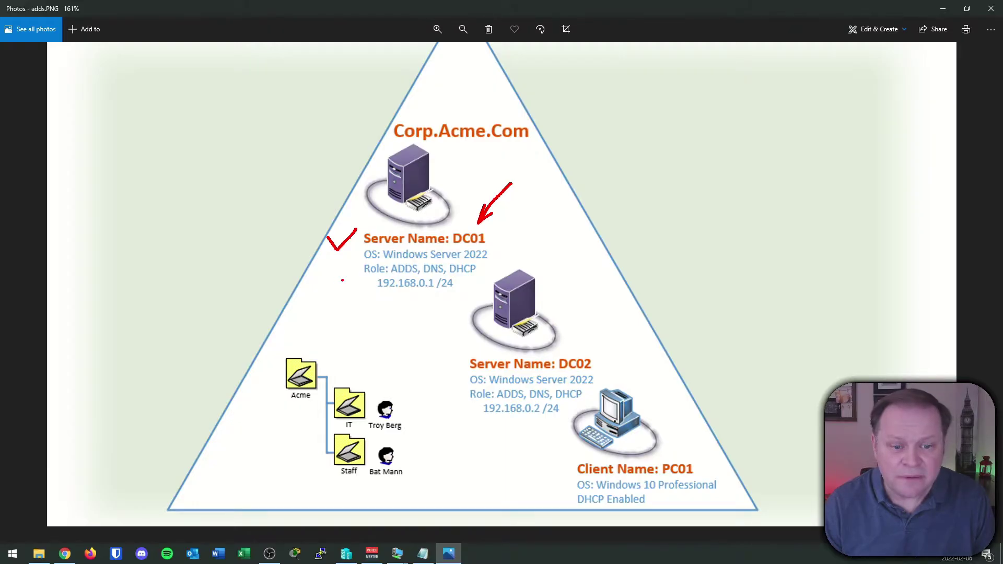
pyautogui.moveTo(295, 277); pyautogui.dragTo(354, 268)
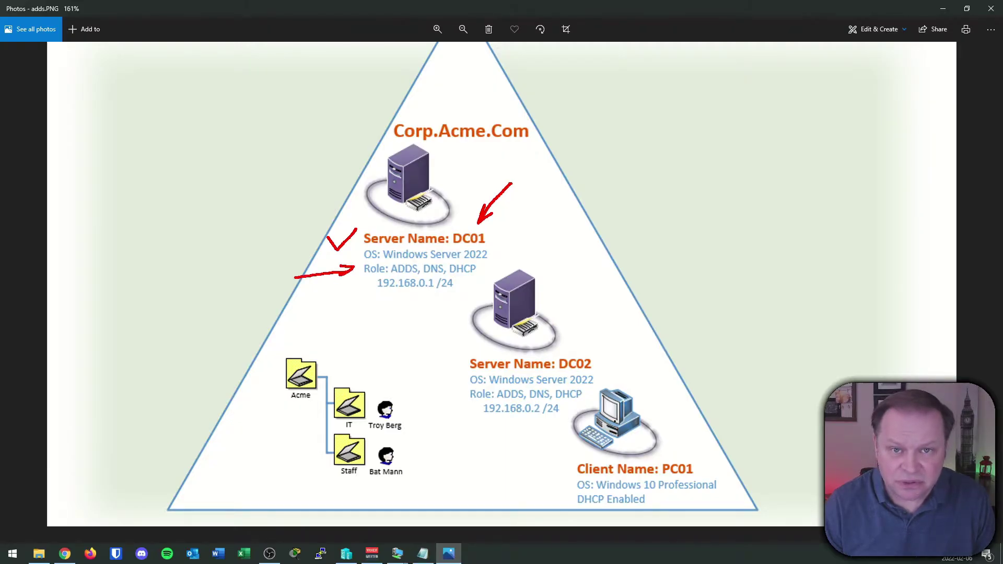
pyautogui.moveTo(423, 276); pyautogui.dragTo(472, 277)
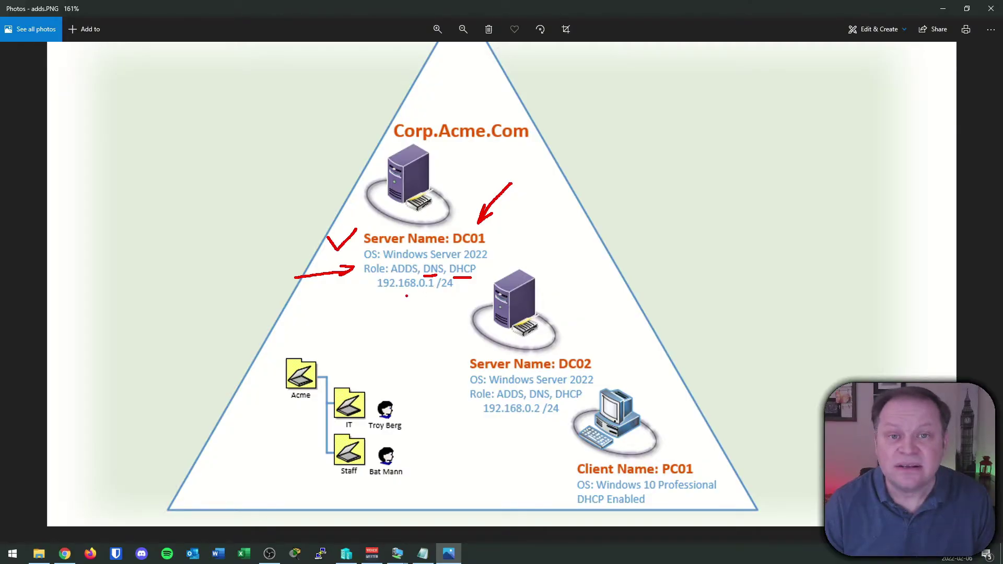
pyautogui.moveTo(405, 303)
pyautogui.mouseDown()
pyautogui.moveTo(444, 428)
pyautogui.moveTo(564, 466)
pyautogui.moveTo(541, 458)
pyautogui.mouseUp()
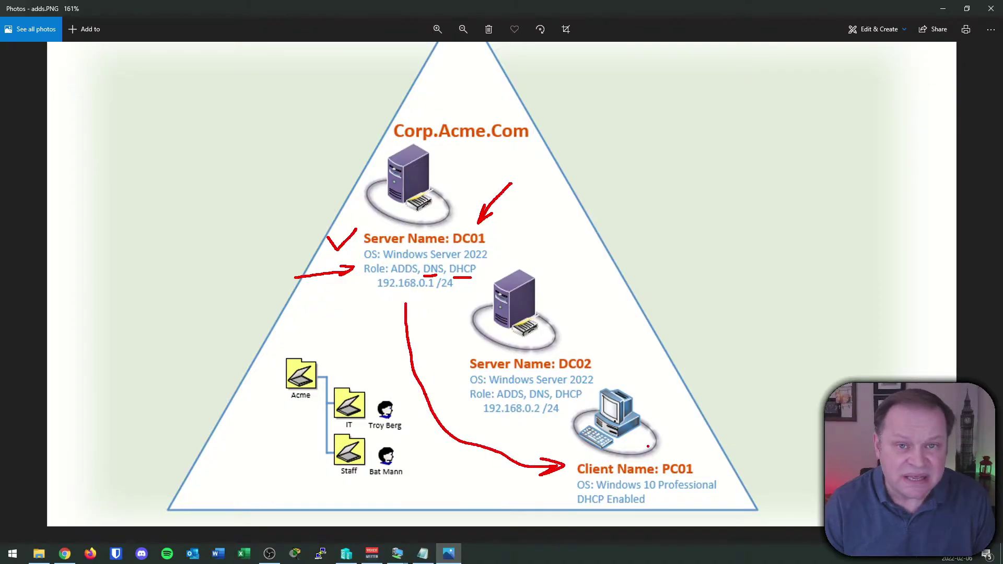
pyautogui.press('e')
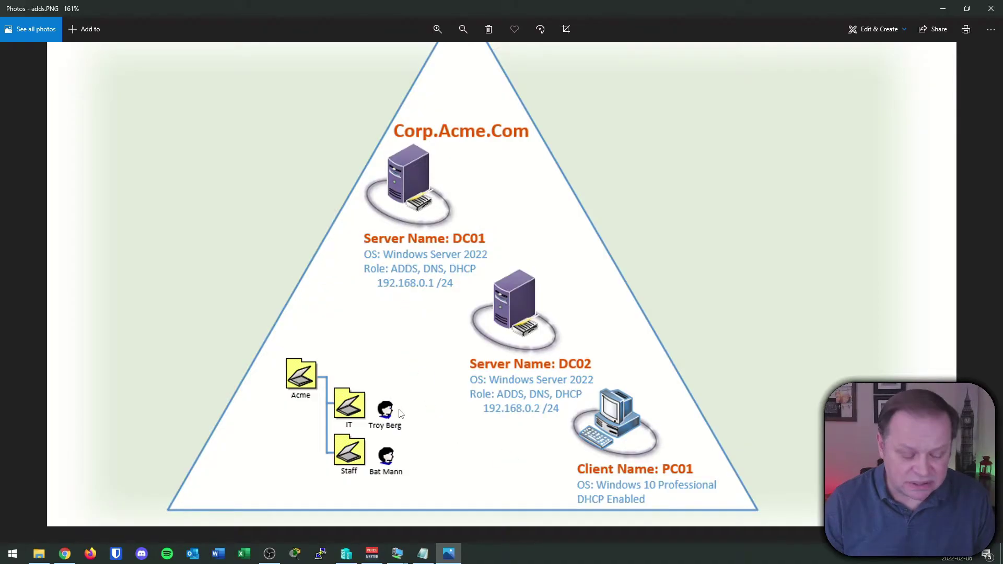
# - Mark the Acme, IT and Staff folder tree and check off its users, DC01 and PC01
pyautogui.moveTo(276, 349)
pyautogui.mouseDown()
pyautogui.moveTo(266, 408)
pyautogui.moveTo(286, 468)
pyautogui.mouseUp()
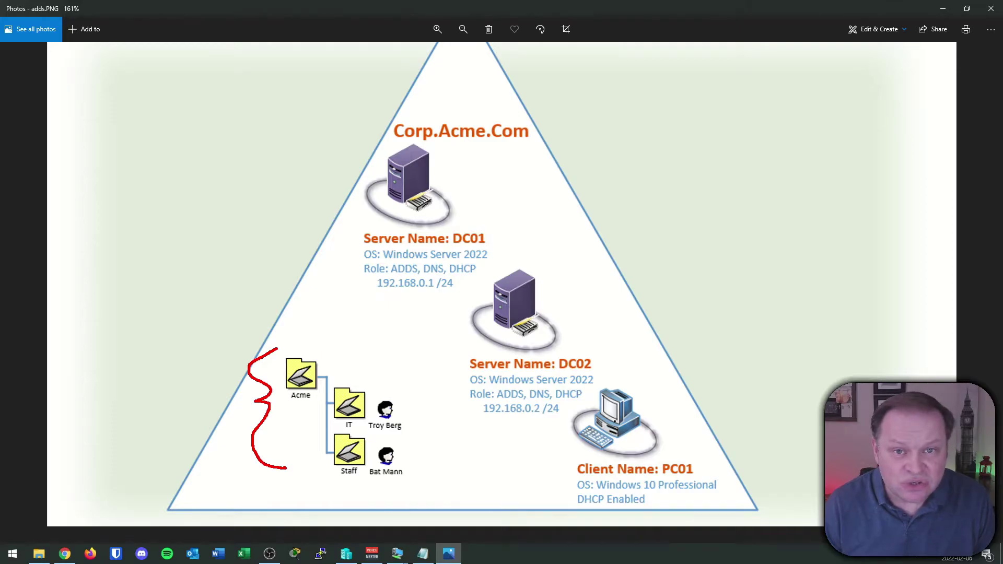
pyautogui.moveTo(289, 407); pyautogui.dragTo(341, 426)
pyautogui.moveTo(318, 473); pyautogui.dragTo(331, 470)
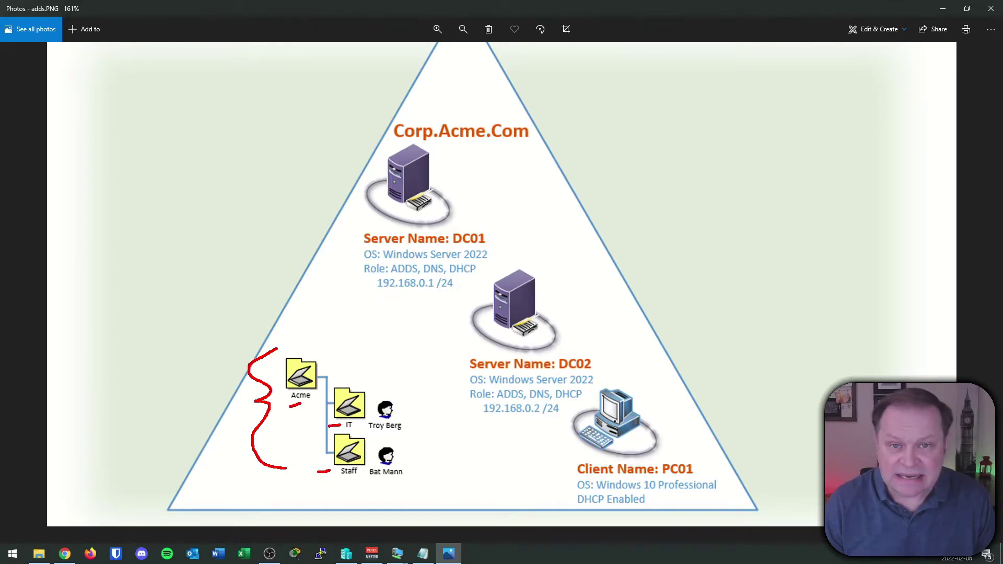
pyautogui.moveTo(401, 409); pyautogui.dragTo(415, 403)
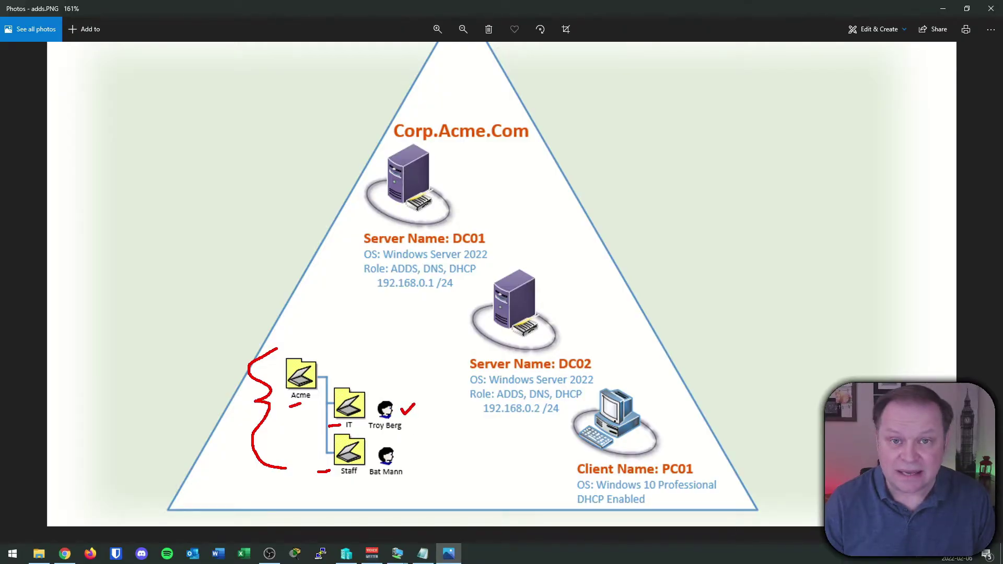
pyautogui.moveTo(410, 457); pyautogui.dragTo(421, 450)
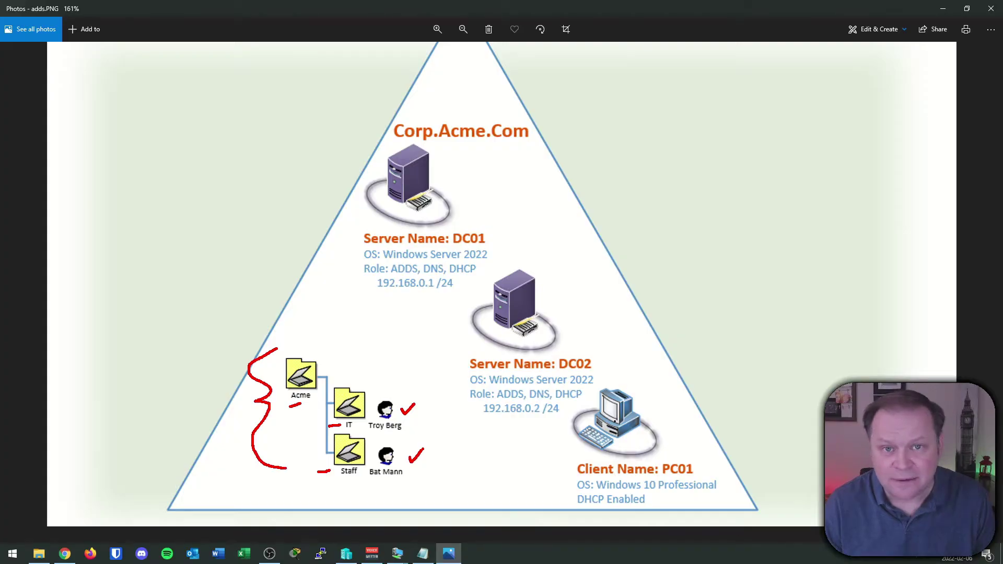
pyautogui.moveTo(349, 236); pyautogui.dragTo(367, 228)
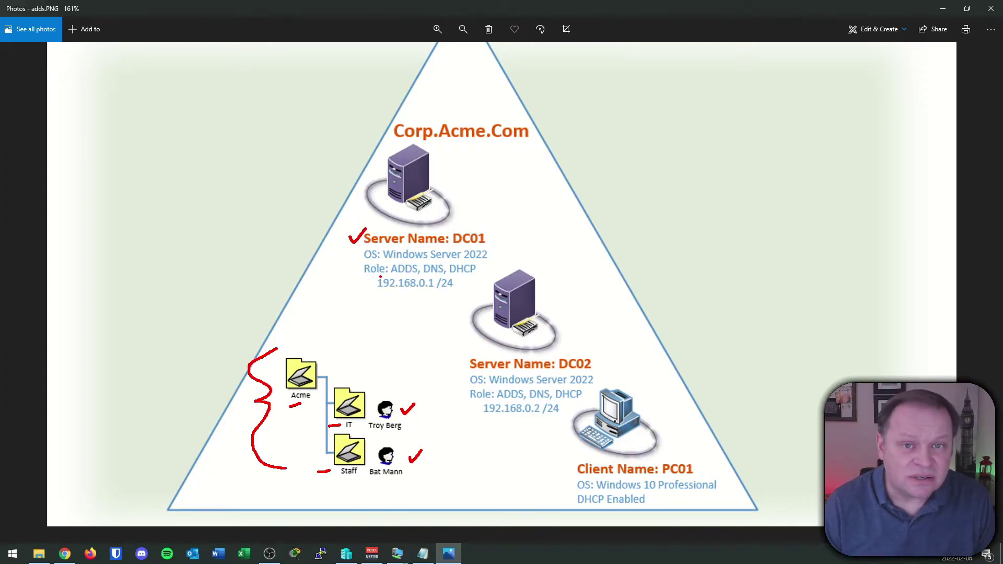
pyautogui.moveTo(646, 416)
pyautogui.mouseDown()
pyautogui.moveTo(653, 423)
pyautogui.moveTo(669, 409)
pyautogui.mouseUp()
# - Point an arrow at DC02, check it off, and cross out DC01
pyautogui.press('e')
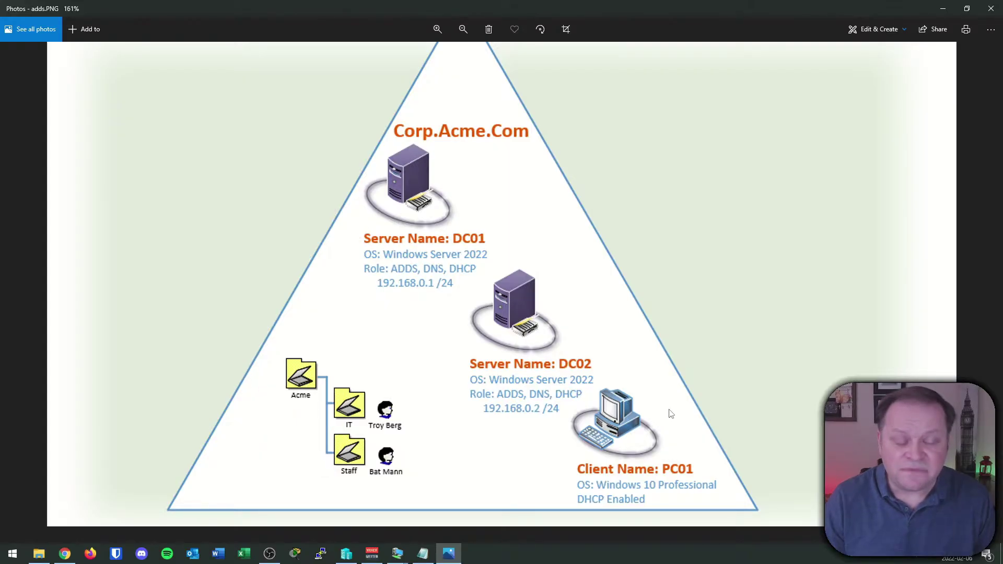
pyautogui.moveTo(671, 211)
pyautogui.mouseDown()
pyautogui.moveTo(563, 290)
pyautogui.moveTo(607, 285)
pyautogui.mouseUp()
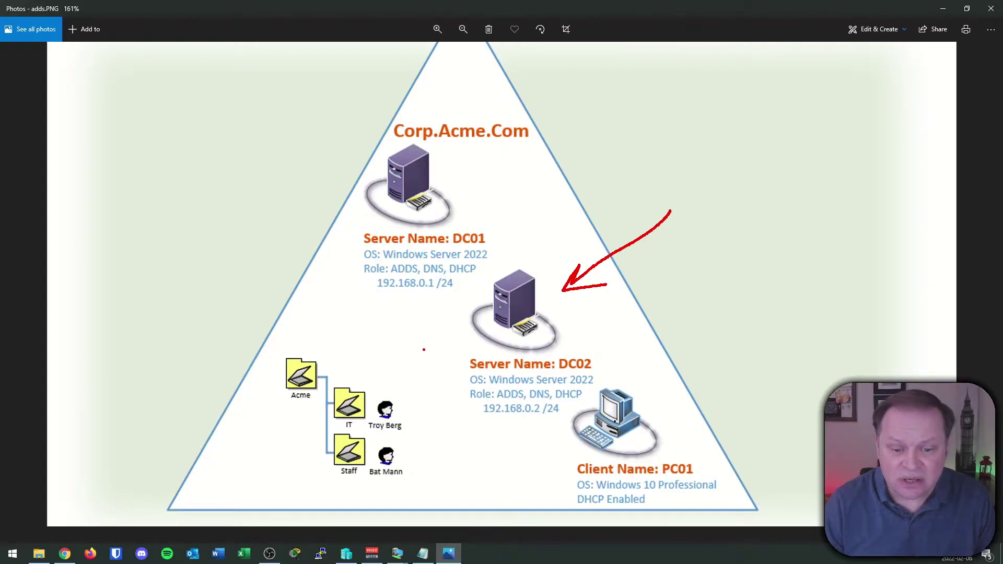
pyautogui.moveTo(427, 338); pyautogui.dragTo(453, 323)
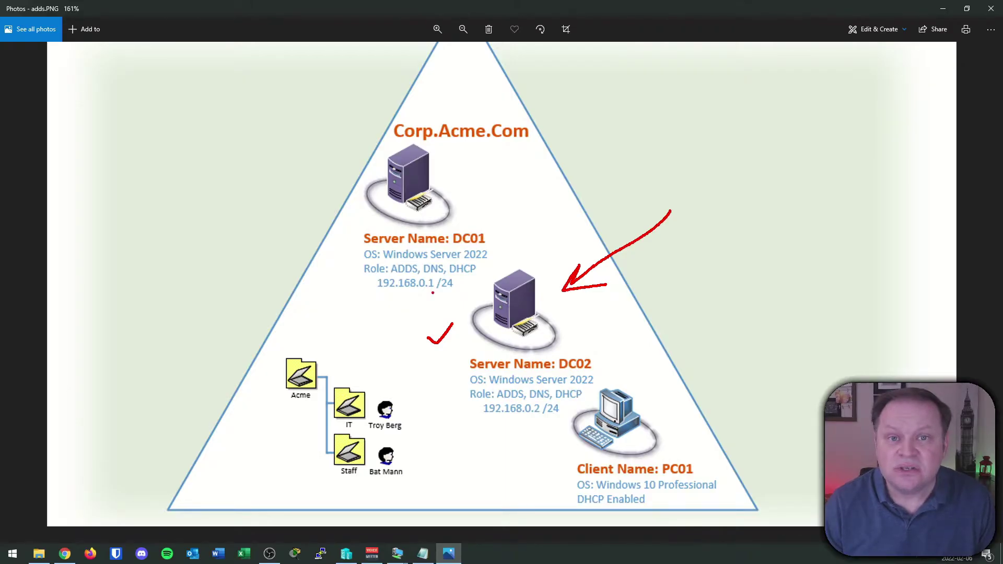
pyautogui.moveTo(387, 162)
pyautogui.mouseDown()
pyautogui.moveTo(420, 191)
pyautogui.moveTo(366, 208)
pyautogui.mouseUp()
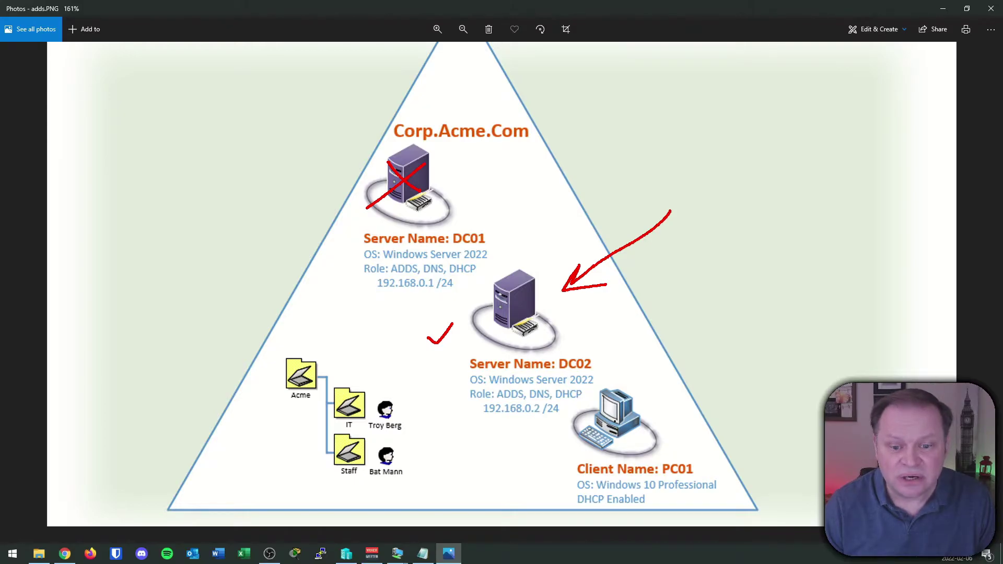
# - Draw an arrow from PC01 up to DC02, then clear the annotations and minimize Photos
pyautogui.moveTo(664, 417)
pyautogui.mouseDown()
pyautogui.moveTo(679, 361)
pyautogui.moveTo(611, 342)
pyautogui.moveTo(626, 330)
pyautogui.mouseUp()
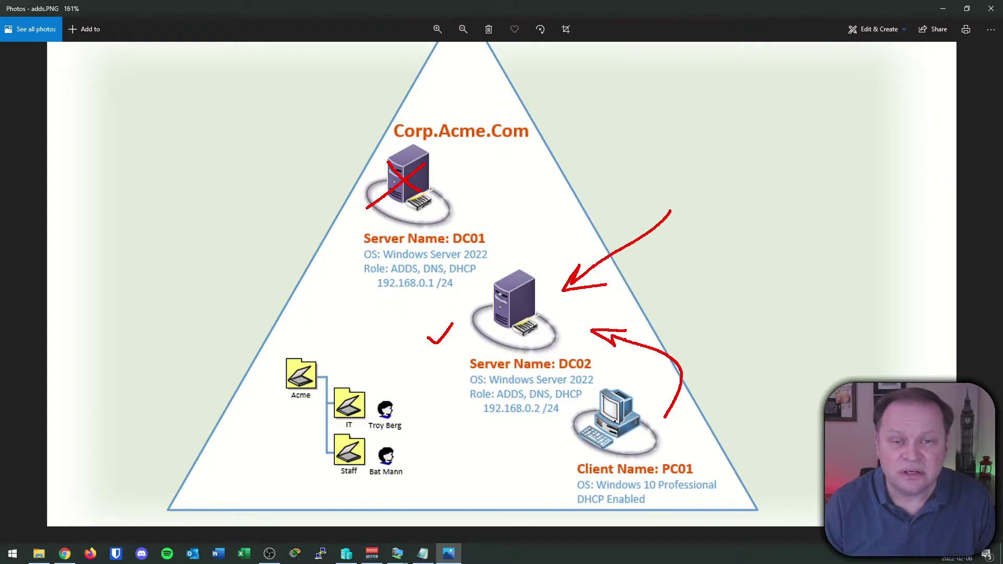
pyautogui.press('Escape')
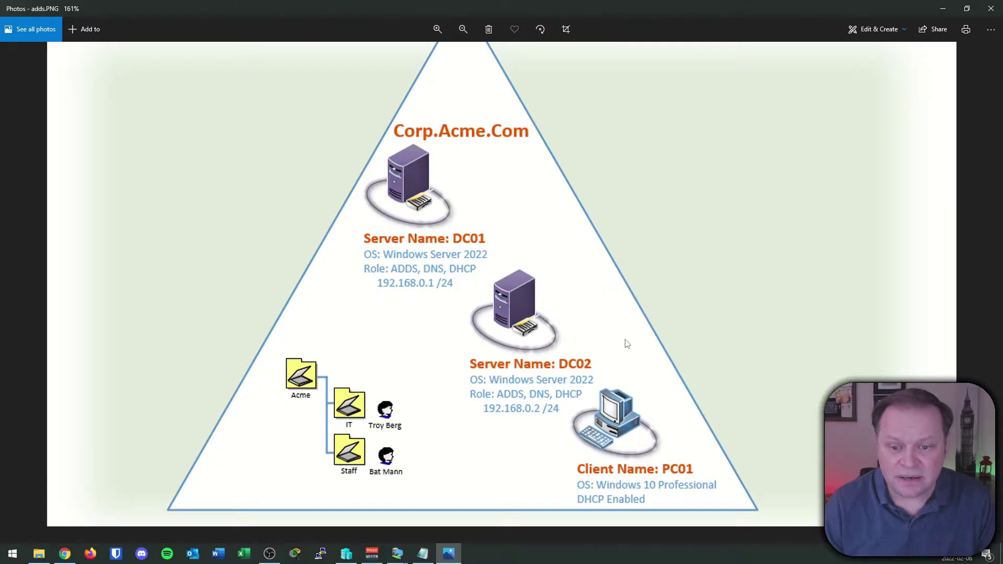
pyautogui.click(943, 8)
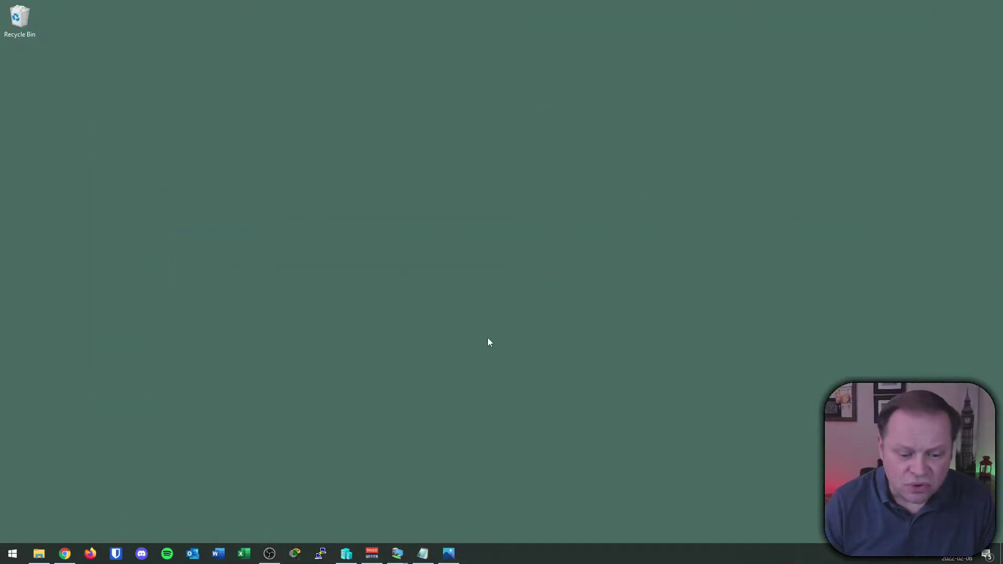
# - Switch to the DC02 VM and show Server Manager's Local Server page
pyautogui.moveTo(397, 553)
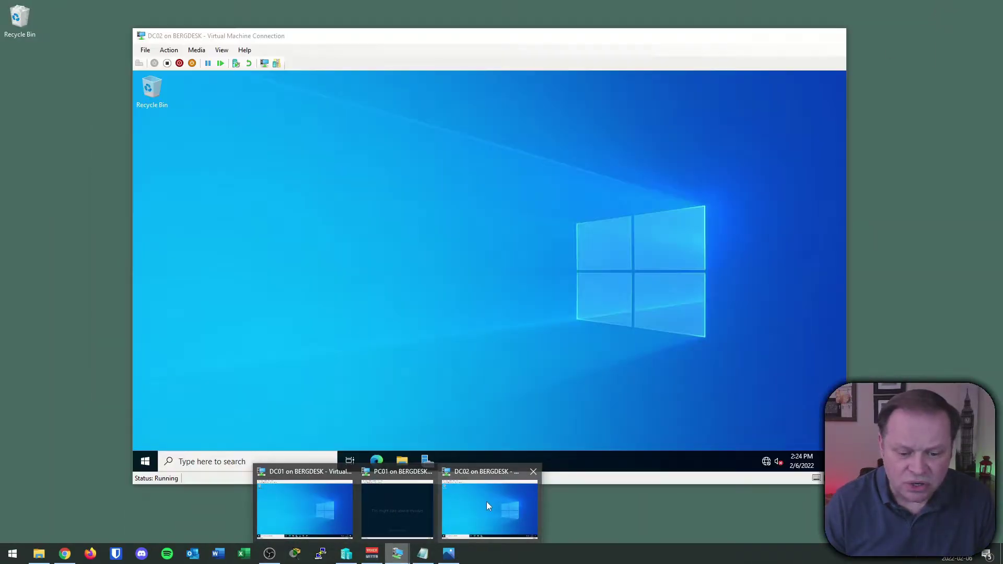
pyautogui.click(486, 506)
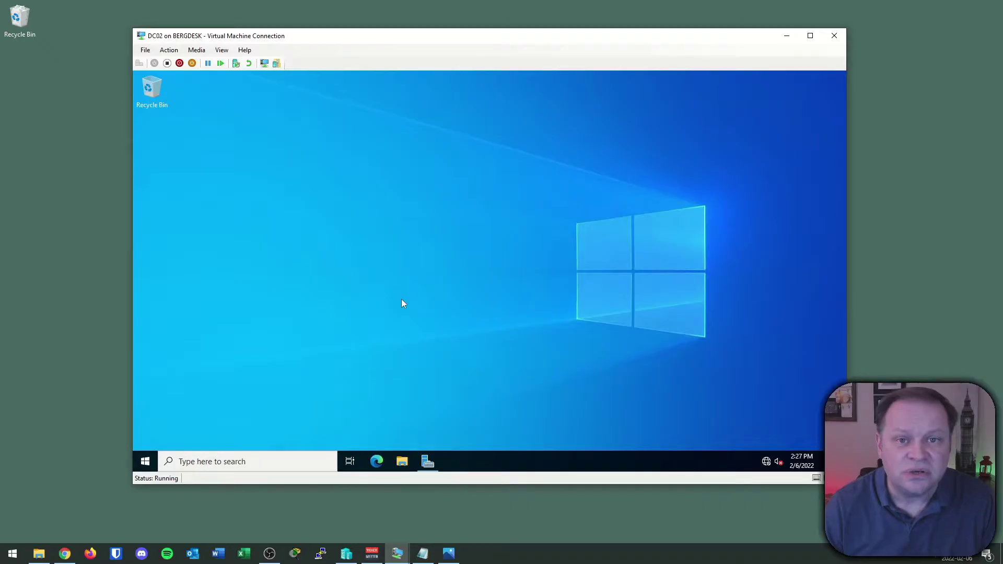
pyautogui.click(428, 462)
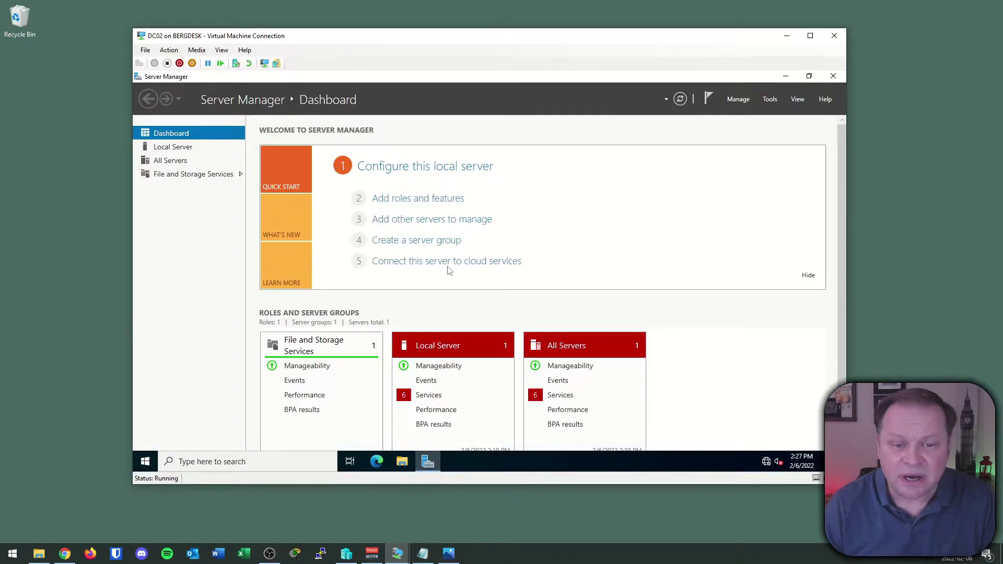
pyautogui.click(180, 149)
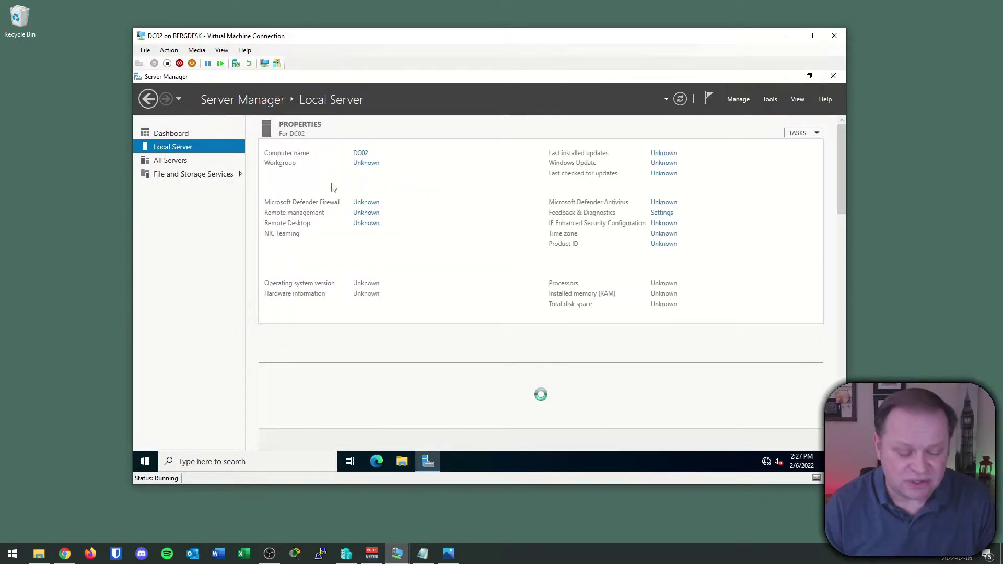
# - Circle DC02's name and WORKGROUP, then the NIC Teaming status and Ethernet 192.168.0.2
pyautogui.click(91, 261)
pyautogui.moveTo(402, 138)
pyautogui.mouseDown()
pyautogui.moveTo(342, 137)
pyautogui.moveTo(365, 131)
pyautogui.moveTo(400, 145)
pyautogui.mouseUp()
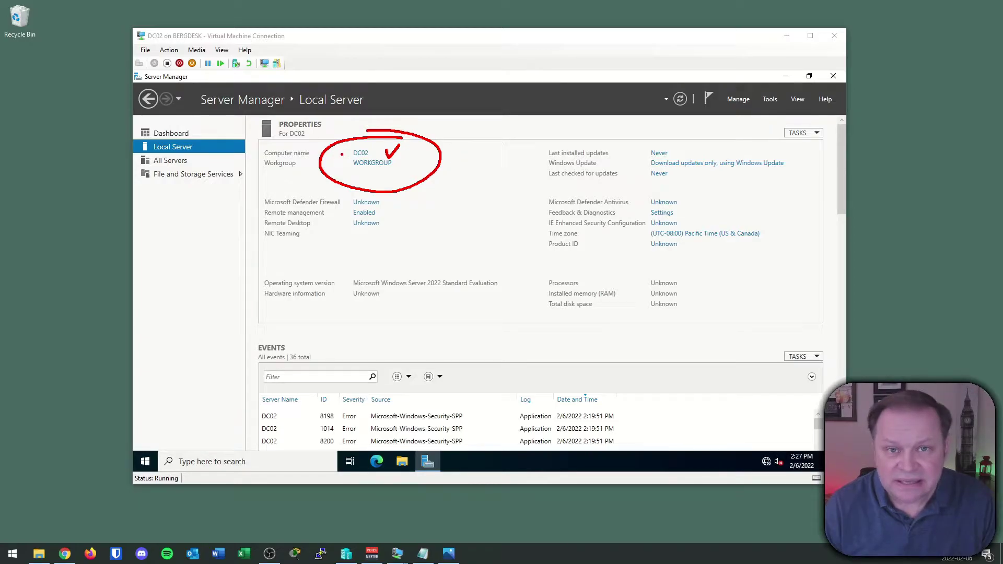
pyautogui.press('Escape')
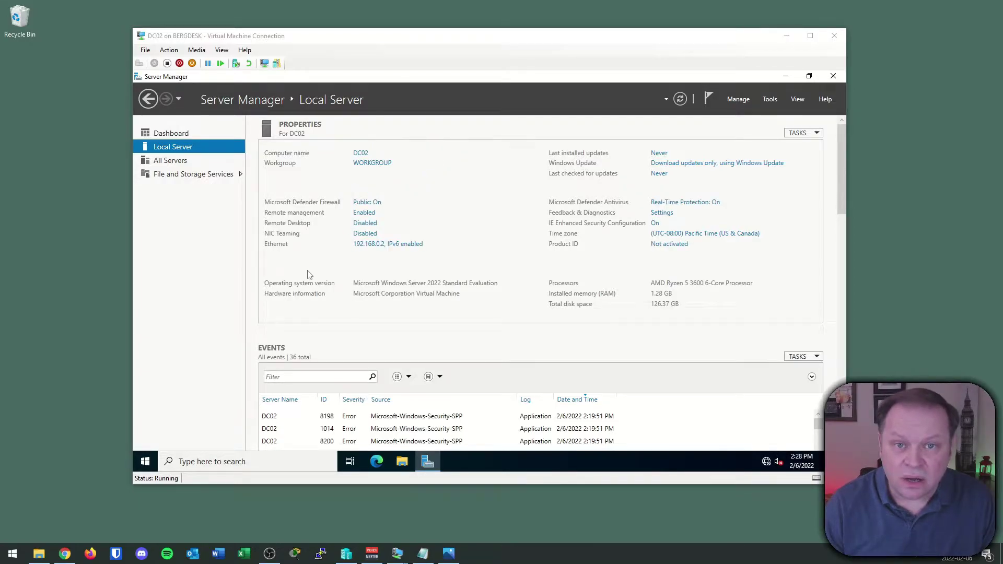
pyautogui.hotkey('ctrl', '2')
pyautogui.moveTo(329, 232)
pyautogui.mouseDown()
pyautogui.moveTo(337, 226)
pyautogui.moveTo(332, 236)
pyautogui.mouseUp()
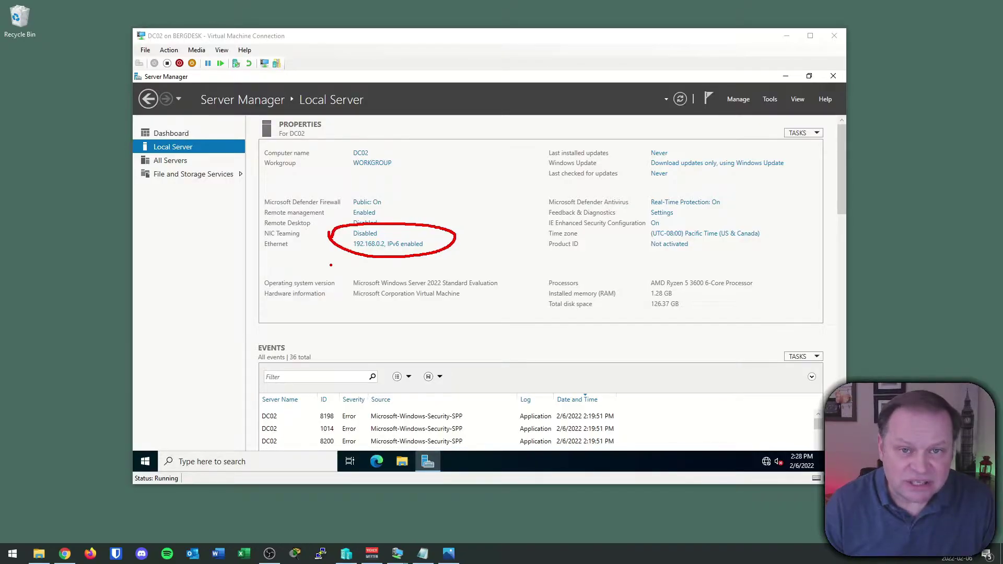
pyautogui.press('Escape')
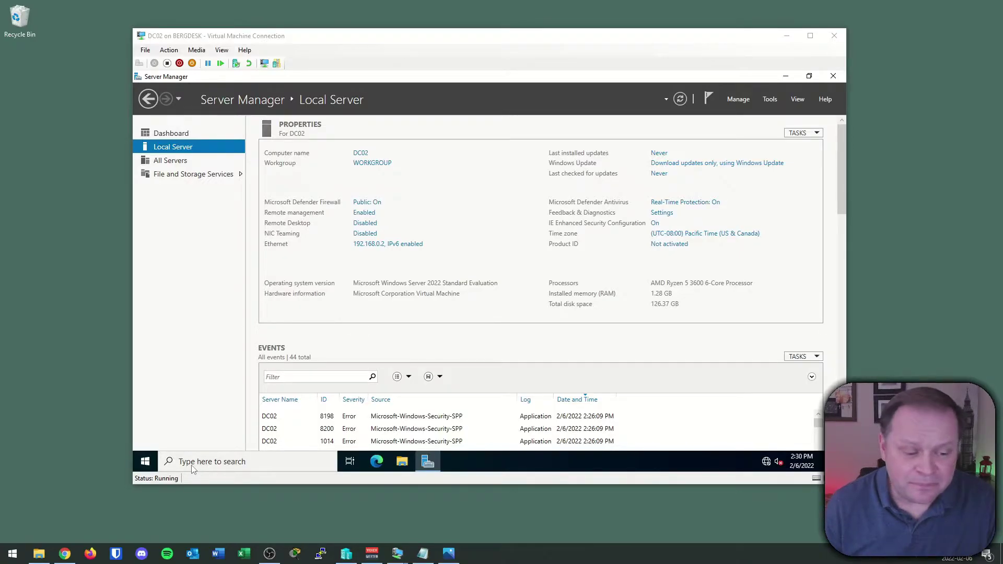
# - Open DC02's System Properties from the About page on the Computer Name tab
pyautogui.rightClick(151, 460)
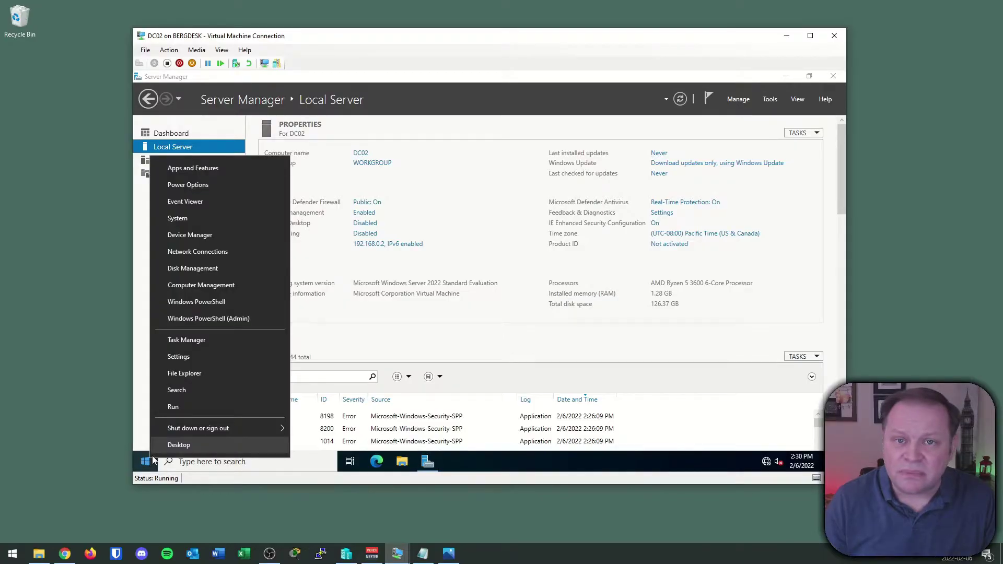
pyautogui.click(203, 217)
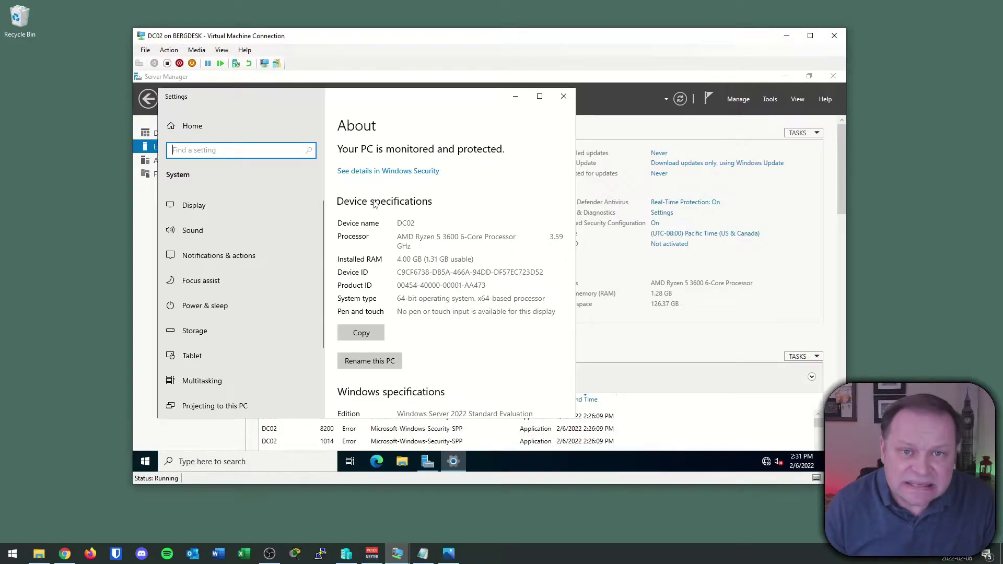
pyautogui.scroll(-5, 441, 312)
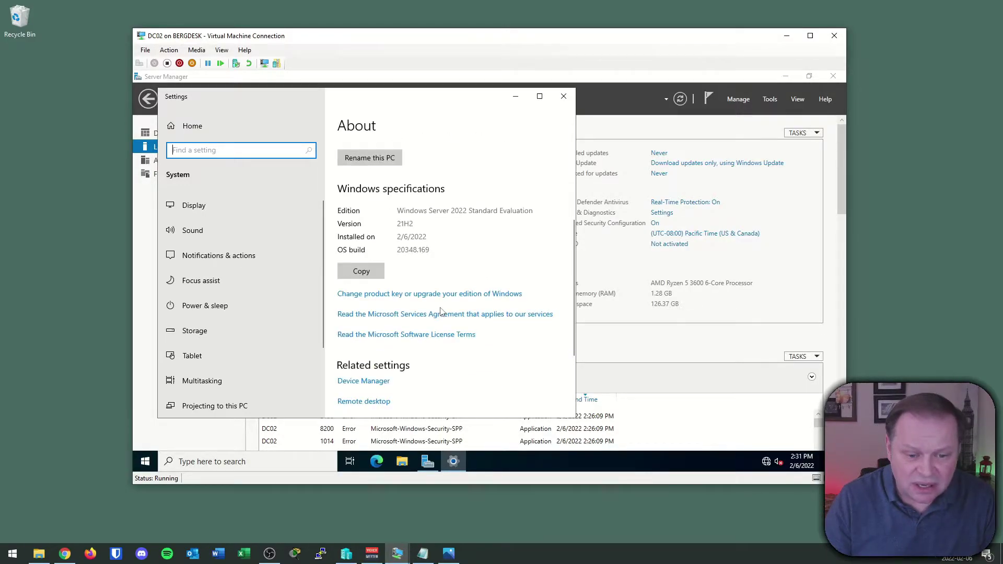
pyautogui.scroll(-2, 440, 311)
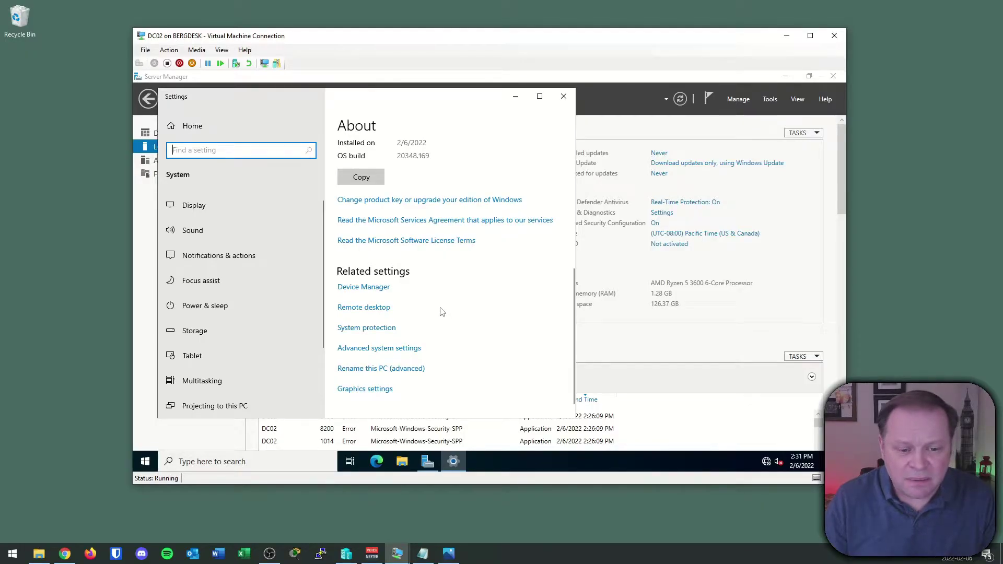
pyautogui.click(403, 348)
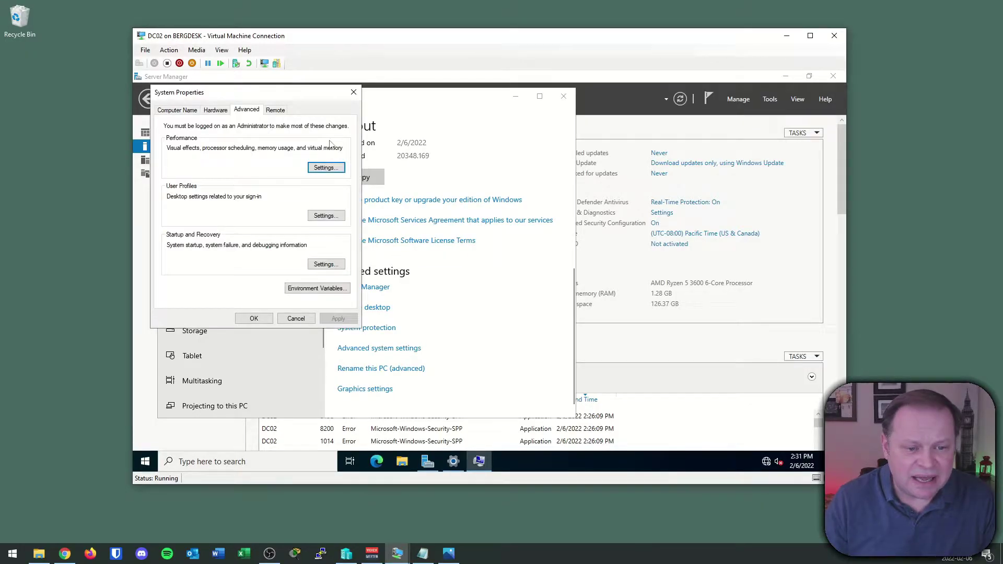
pyautogui.click(177, 110)
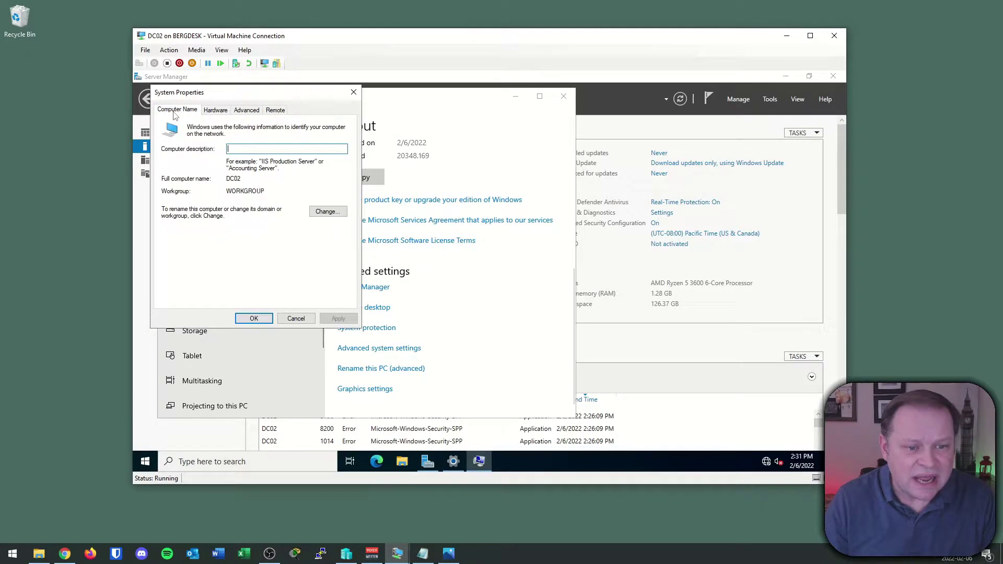
# - Change membership to Domain and enter int.acme.com
pyautogui.click(327, 214)
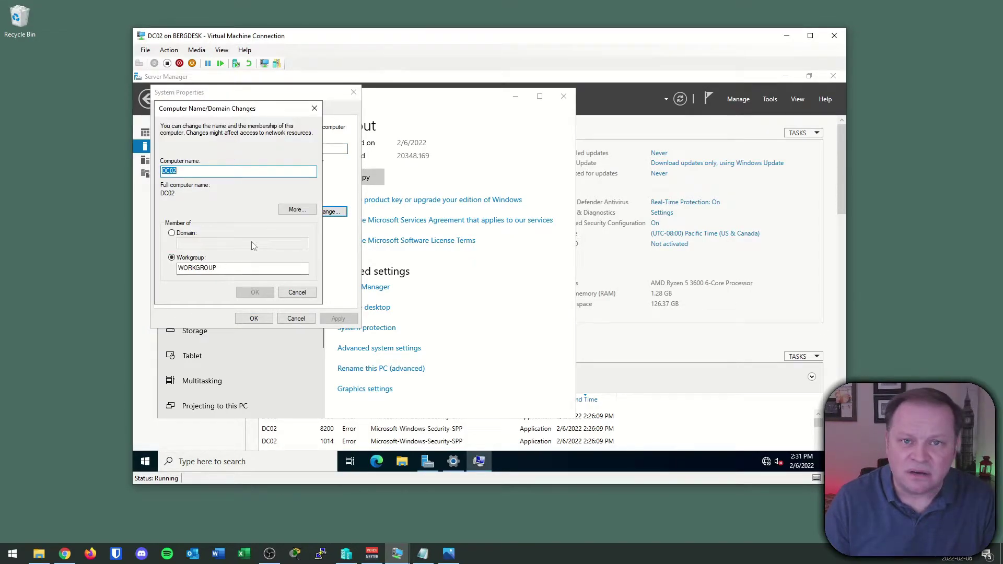
pyautogui.click(171, 233)
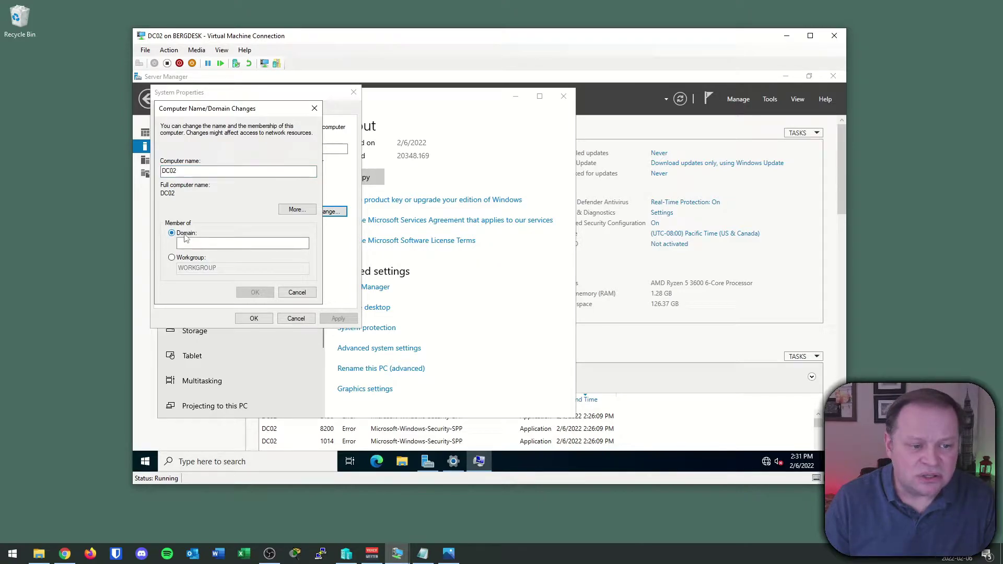
pyautogui.write('int')
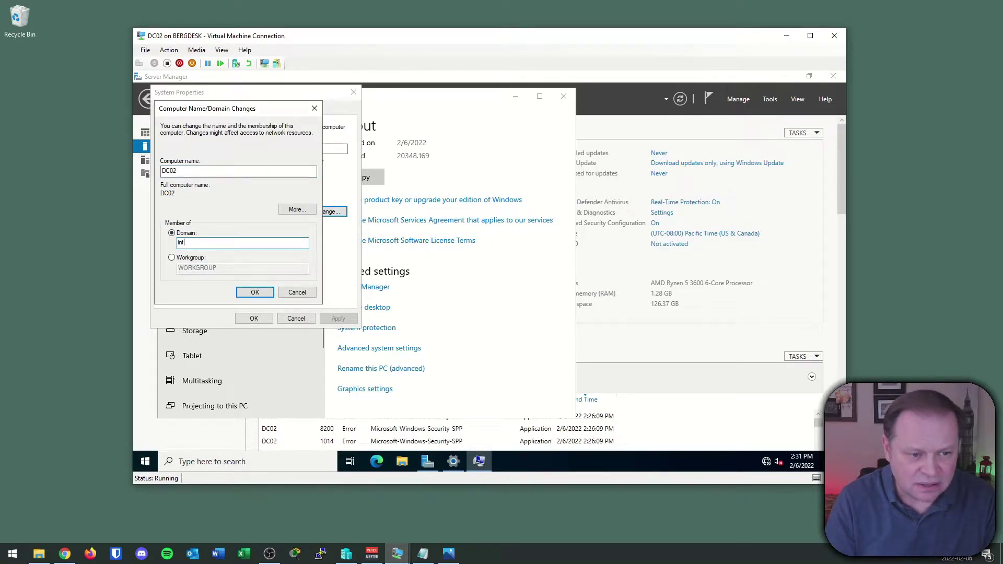
pyautogui.write('.acme.com')
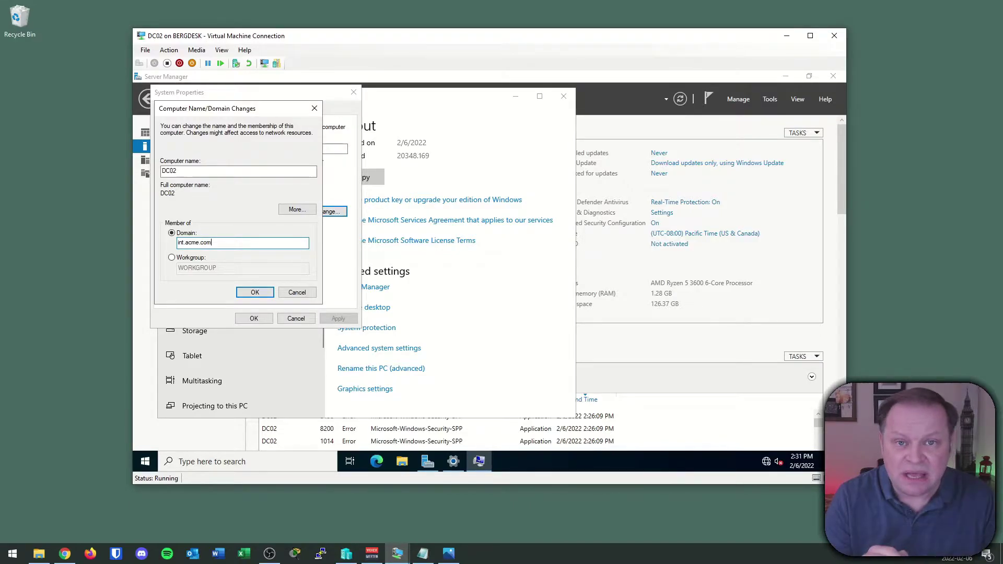
# - Confirm the domain join using the administrator account and its password
pyautogui.click(245, 290)
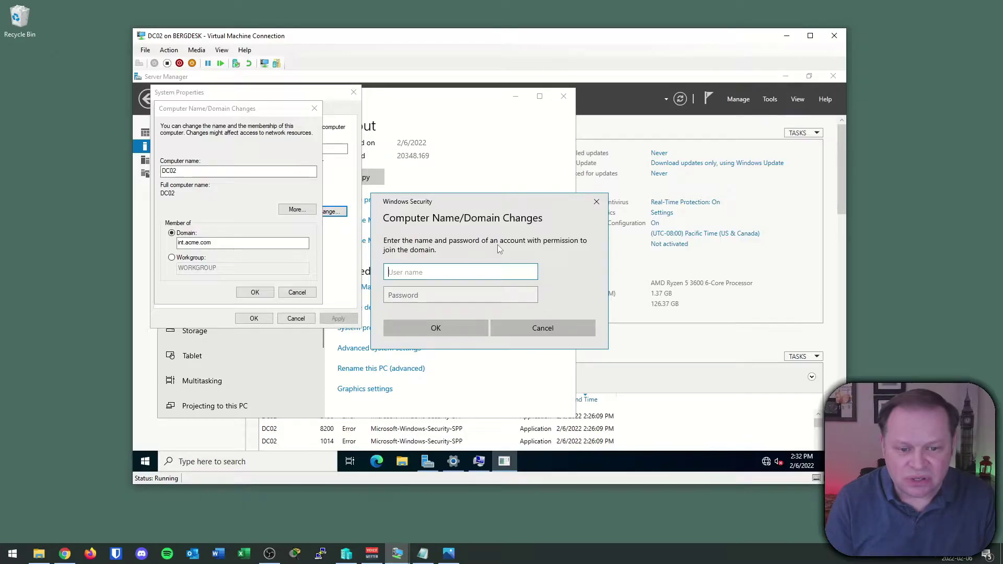
pyautogui.write('administrao')
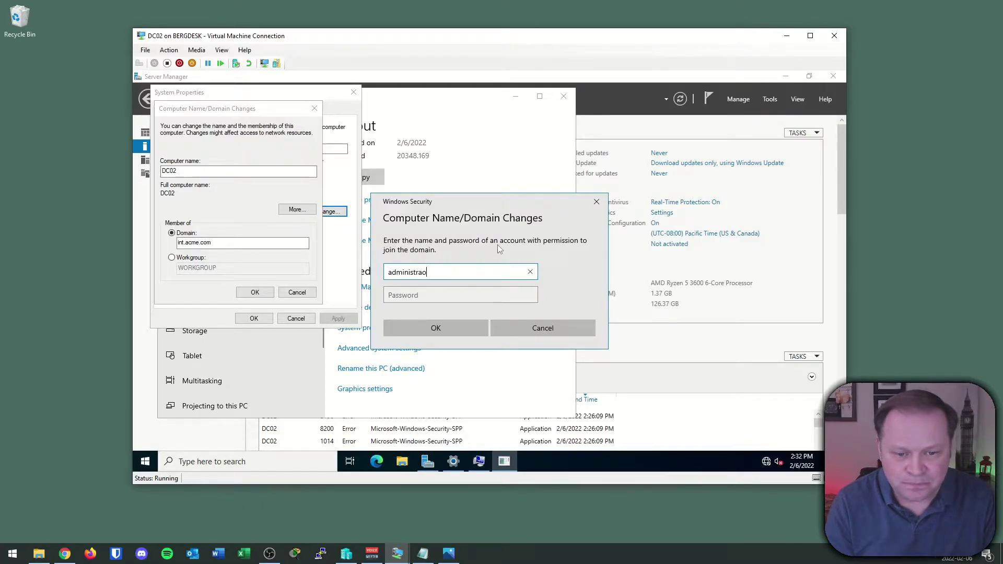
pyautogui.press('BackSpace')
pyautogui.write('tor')
pyautogui.press('Tab')
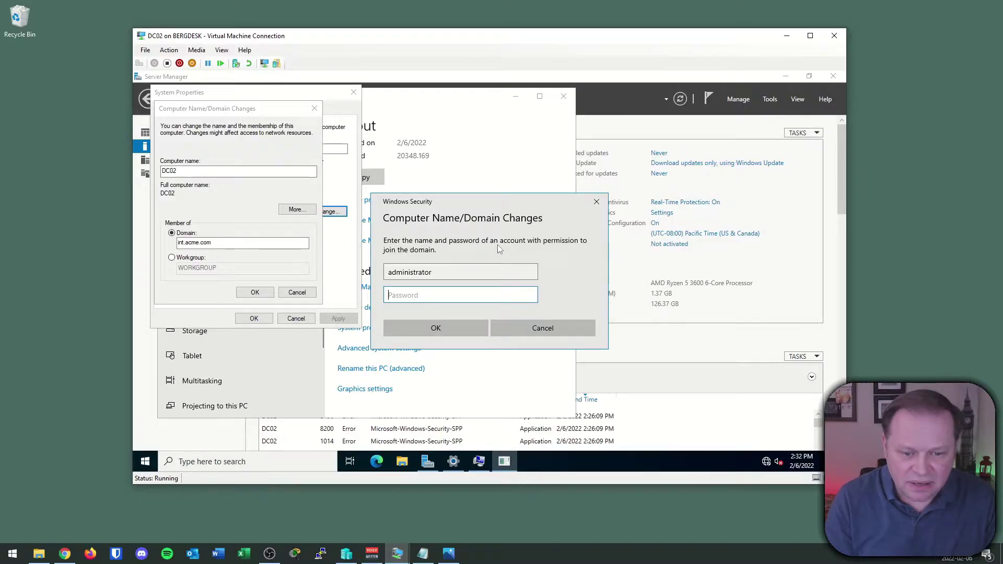
pyautogui.write('Pa$$w0rd')
pyautogui.press('Return')
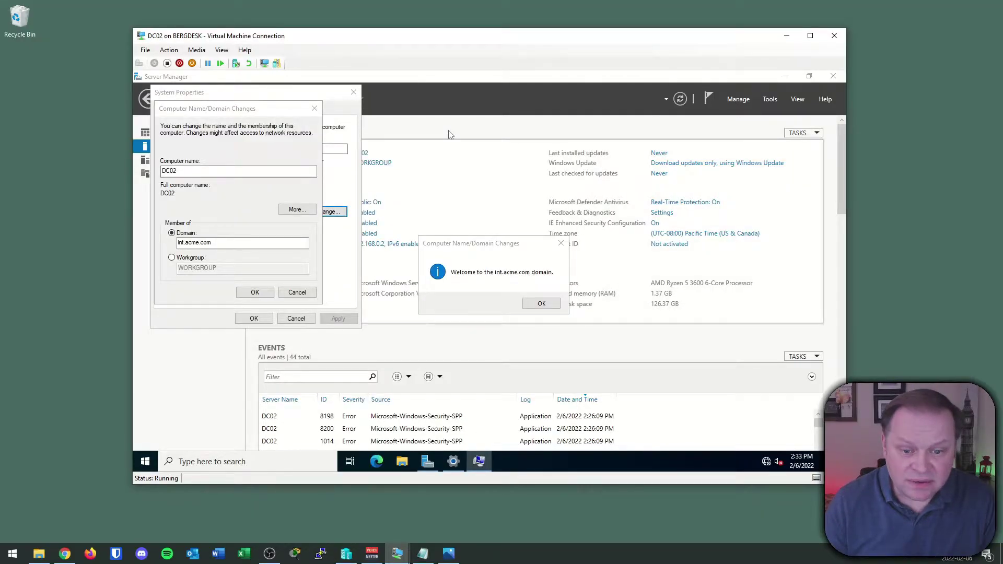
# - Dismiss the domain welcome and restart notices and close System Properties
pyautogui.click(538, 304)
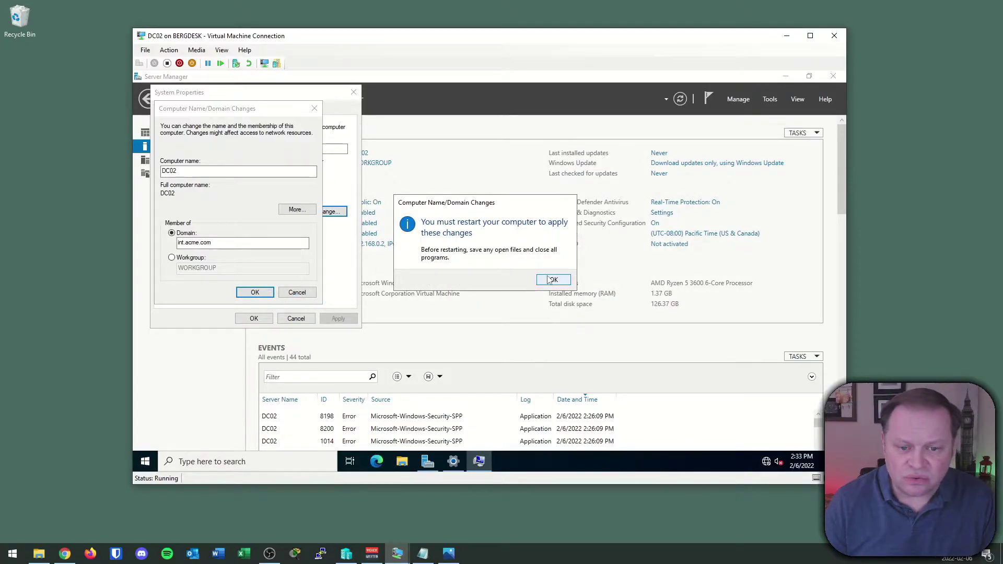
pyautogui.click(549, 280)
pyautogui.press('Return')
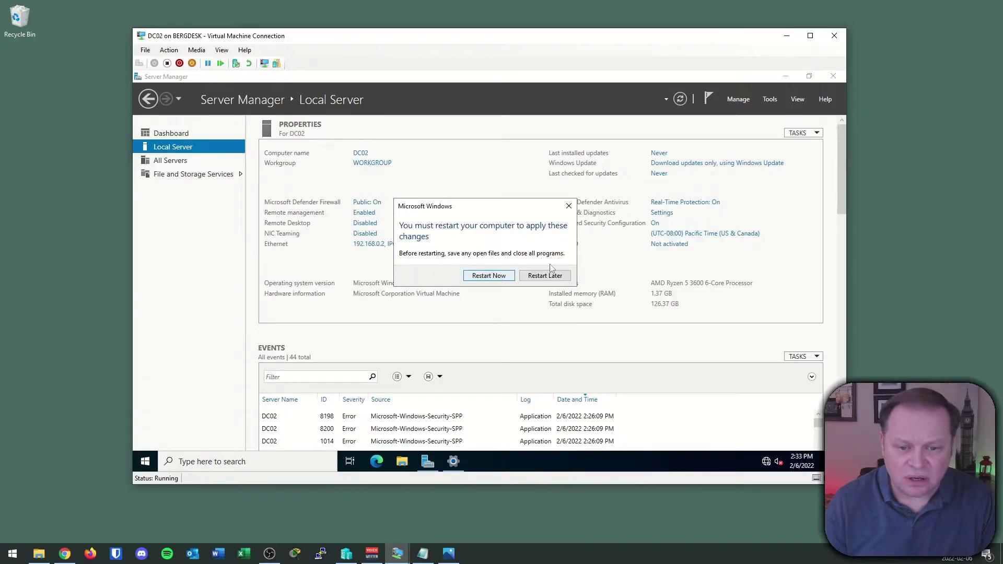
# - Restart DC02 now, then toggle between Other user and Administrator at sign-in
pyautogui.click(499, 277)
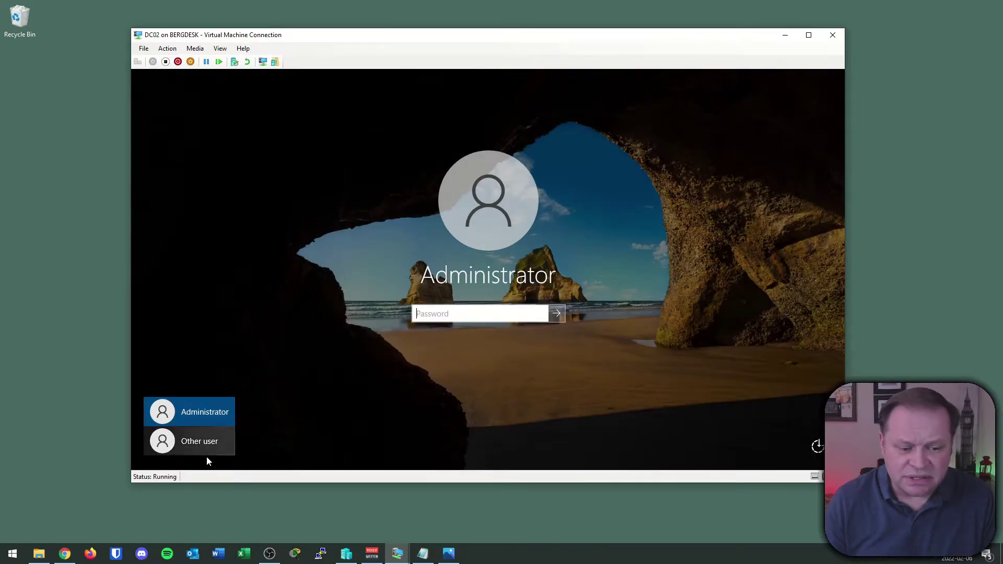
pyautogui.click(192, 447)
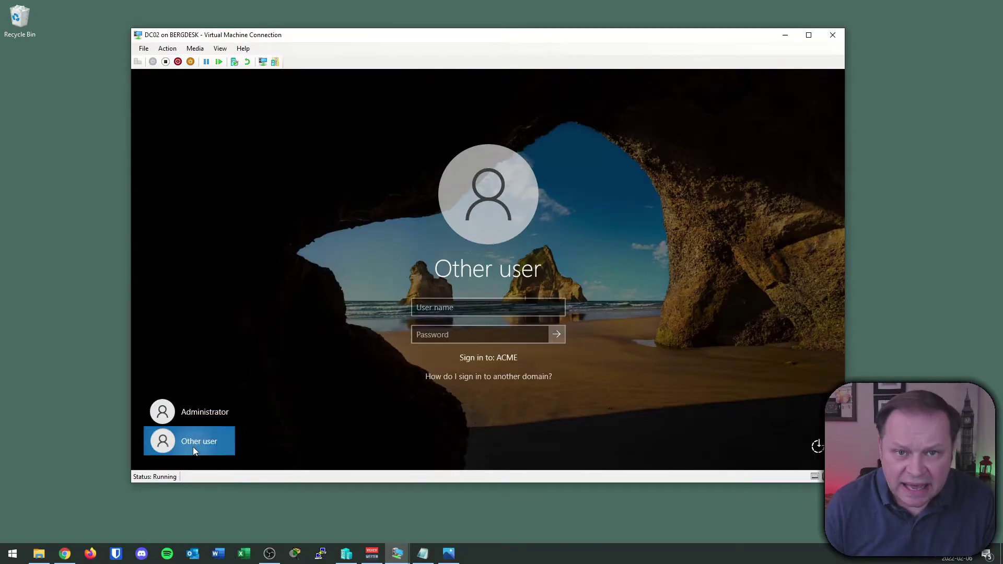
pyautogui.click(196, 413)
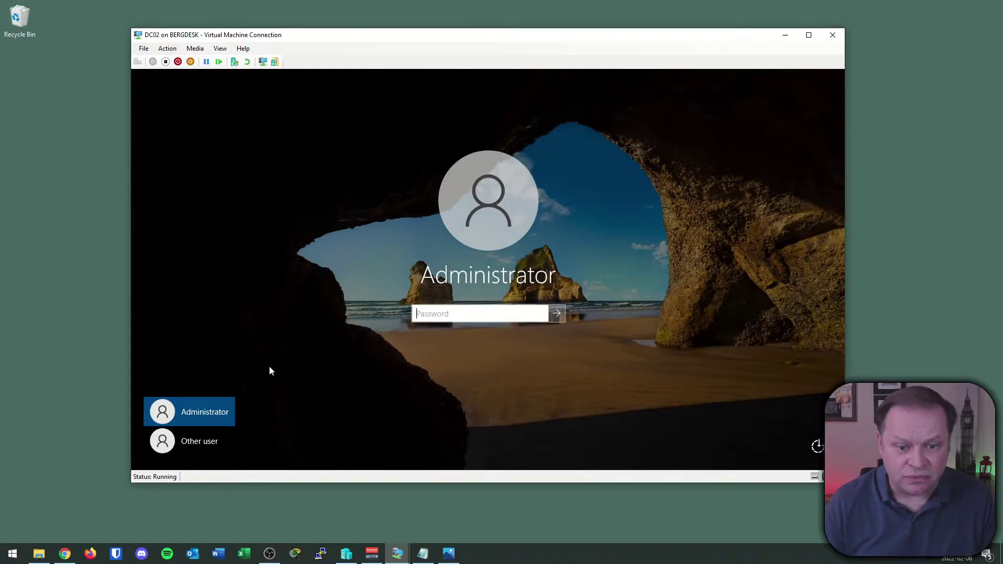
# - Draw annotations on the Administrator sign-in screen, then clear them
pyautogui.click(81, 374)
pyautogui.moveTo(275, 295)
pyautogui.mouseDown()
pyautogui.moveTo(382, 278)
pyautogui.moveTo(362, 270)
pyautogui.mouseUp()
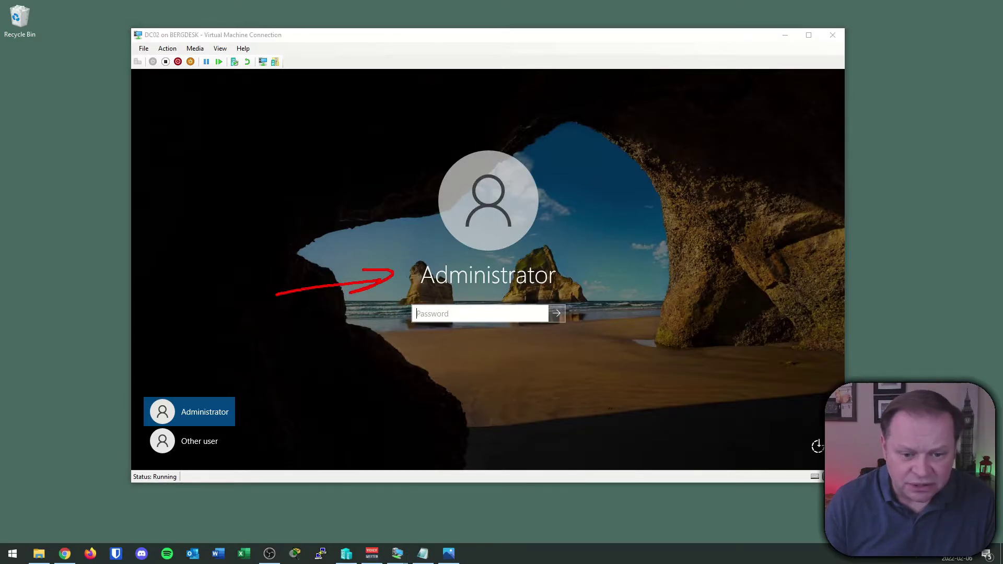
pyautogui.moveTo(322, 361)
pyautogui.mouseDown()
pyautogui.moveTo(386, 337)
pyautogui.moveTo(368, 332)
pyautogui.mouseUp()
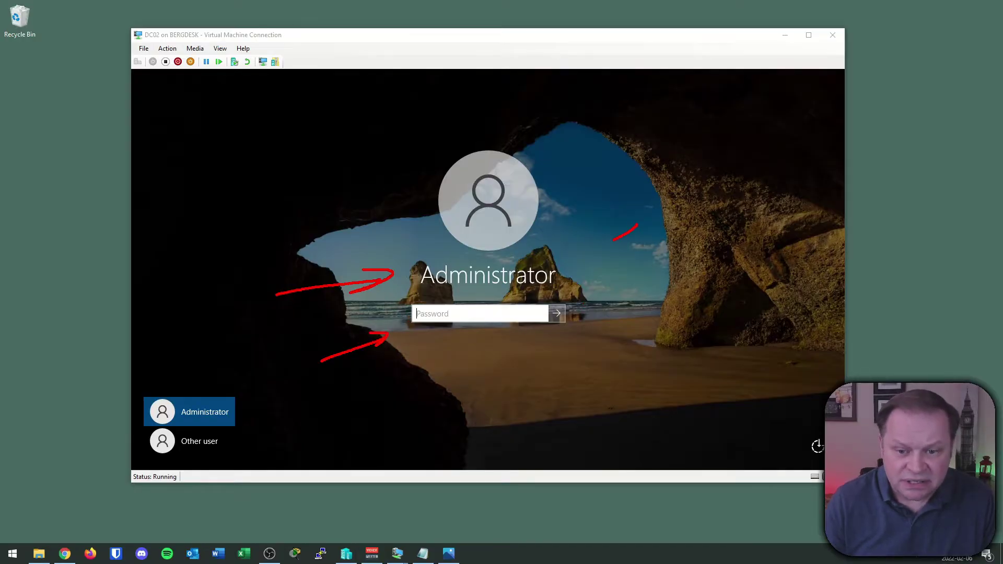
pyautogui.moveTo(612, 241); pyautogui.dragTo(563, 264)
pyautogui.moveTo(563, 264); pyautogui.dragTo(580, 253)
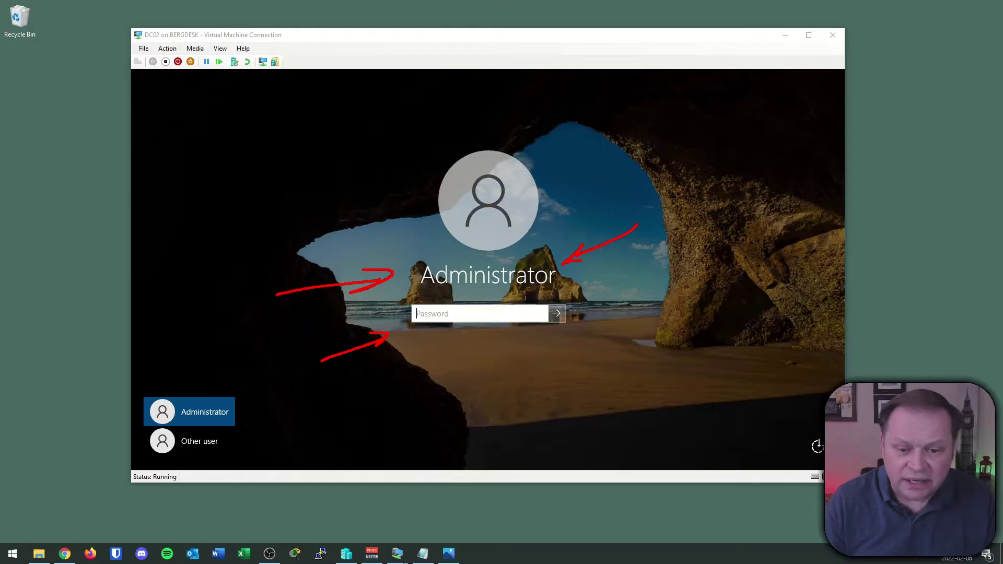
pyautogui.moveTo(435, 300); pyautogui.dragTo(533, 294)
pyautogui.press('Escape')
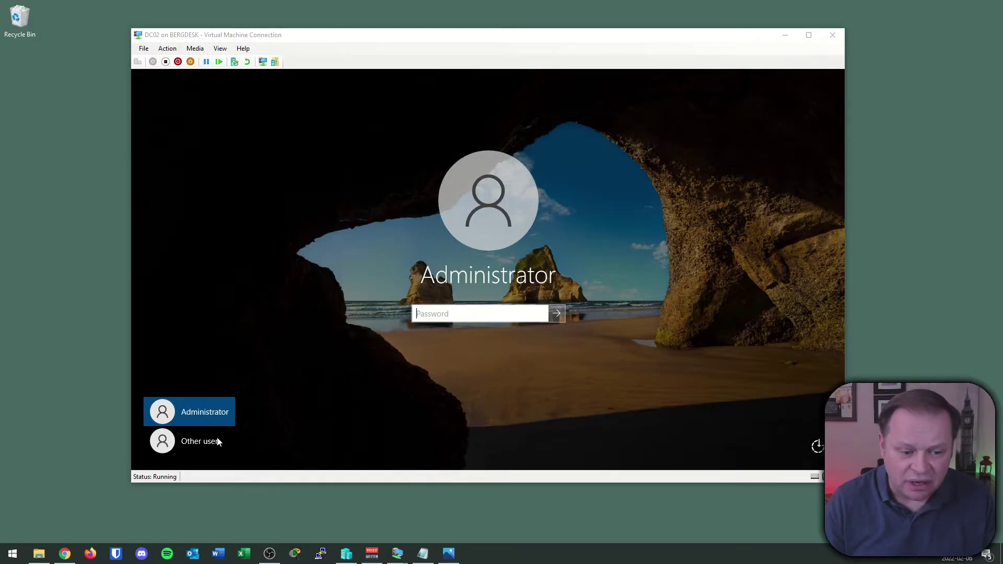
# - Switch to Other user and highlight the 'Sign in to: ACME' prompt
pyautogui.click(210, 442)
pyautogui.hotkey('ctrl', '2')
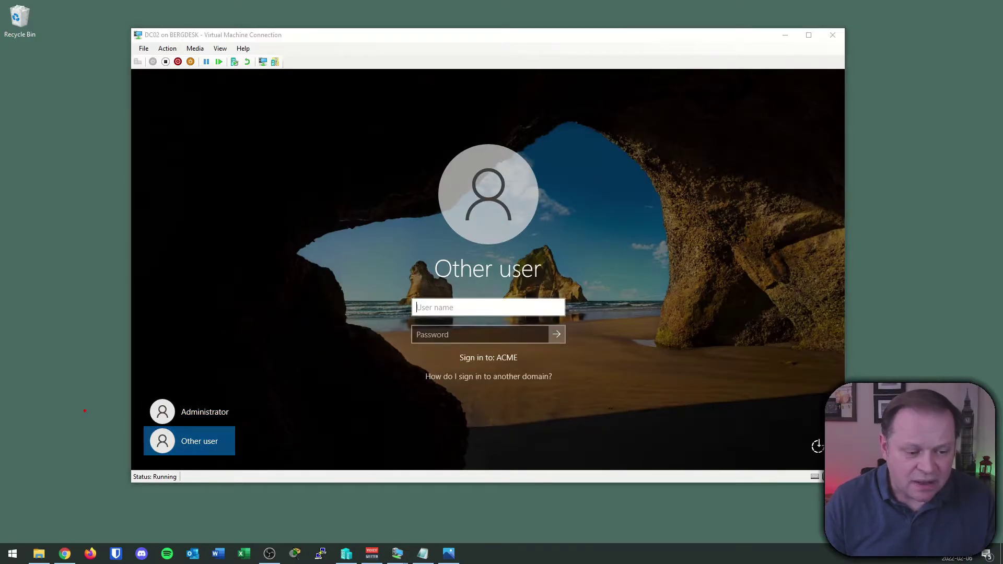
pyautogui.moveTo(518, 350)
pyautogui.mouseDown()
pyautogui.moveTo(392, 371)
pyautogui.moveTo(596, 391)
pyautogui.moveTo(601, 371)
pyautogui.mouseUp()
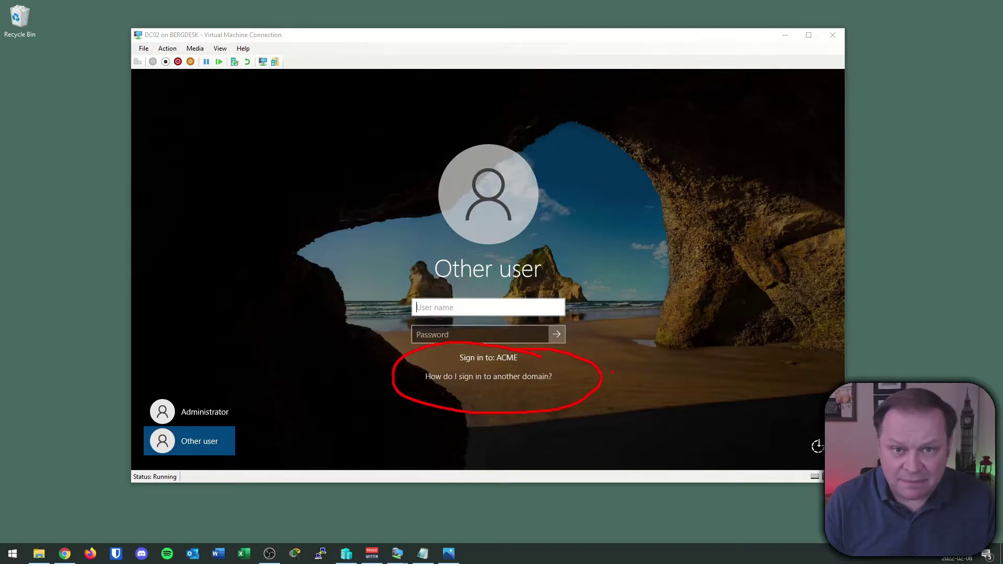
pyautogui.press('Escape')
# - Enter 'administrator' as the user name and annotate the sign-in screen
pyautogui.click(464, 315)
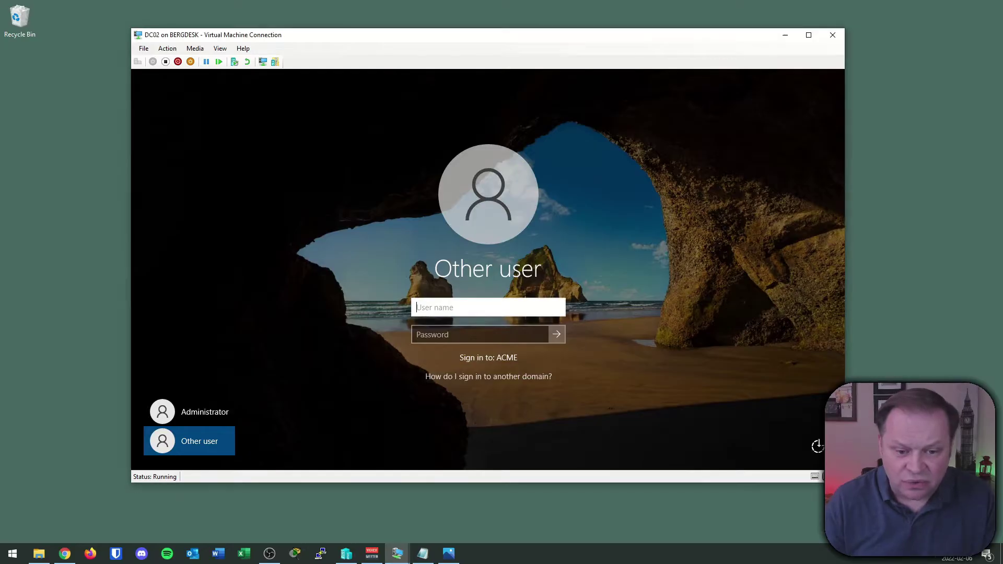
pyautogui.write('admin')
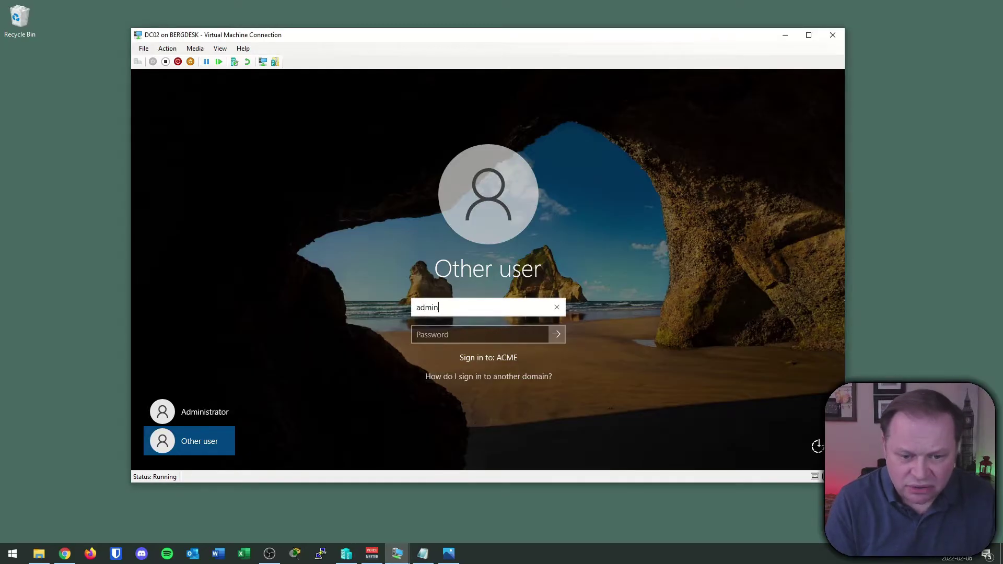
pyautogui.write('istrator')
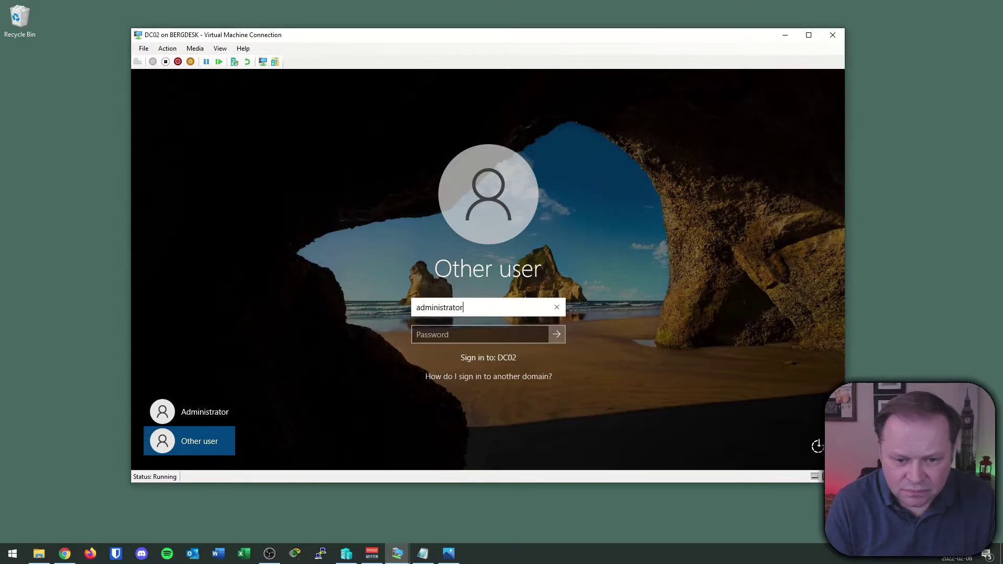
pyautogui.click(82, 364)
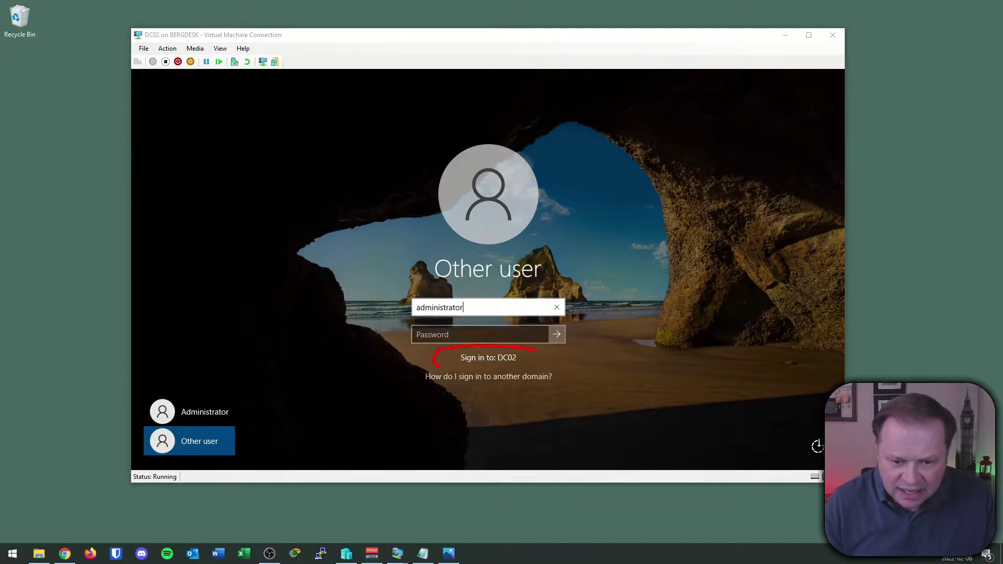
pyautogui.moveTo(535, 349); pyautogui.dragTo(489, 375)
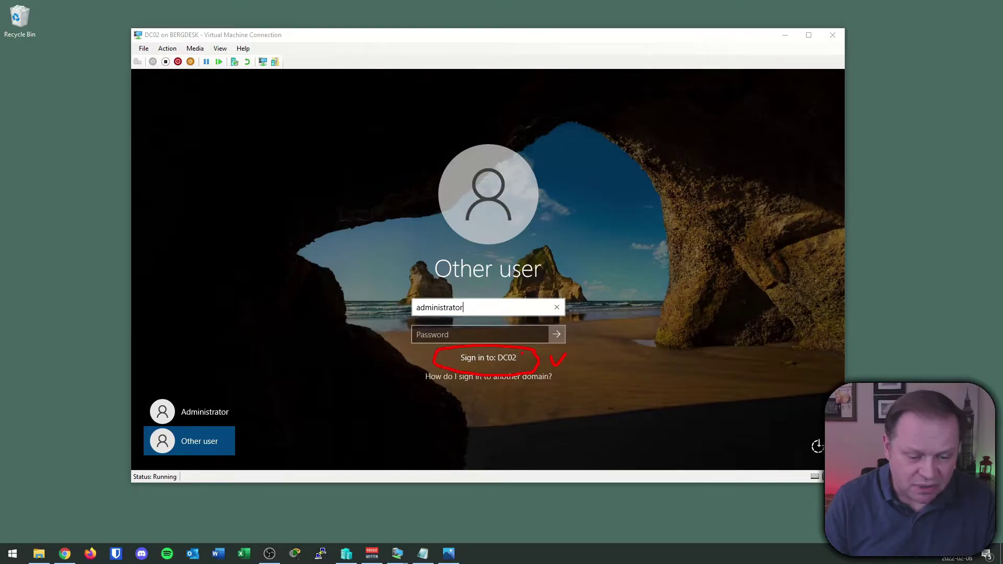
pyautogui.press('Escape')
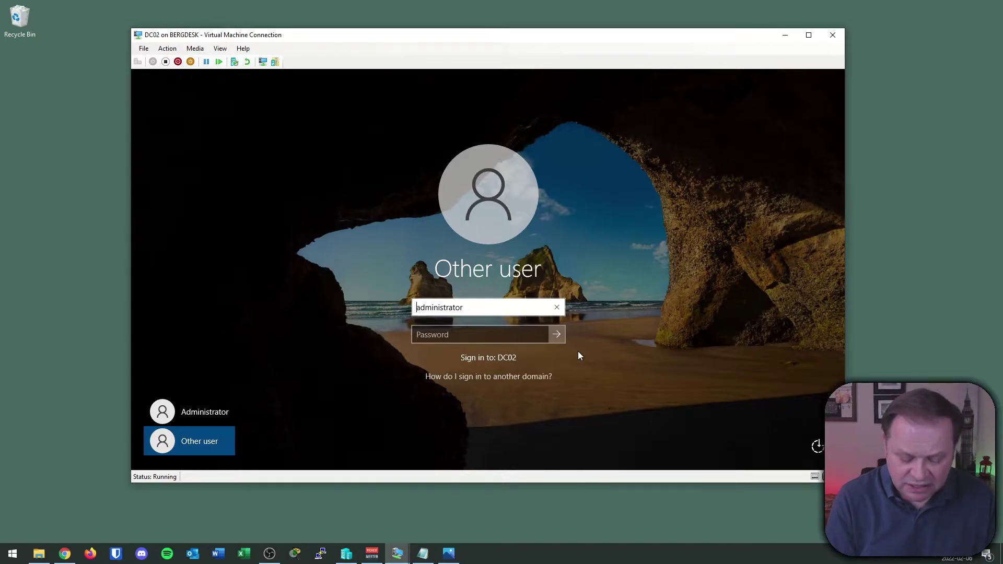
# - Prefix the user name with 'acme\' and mark up the domain logon
pyautogui.write('acme\\')
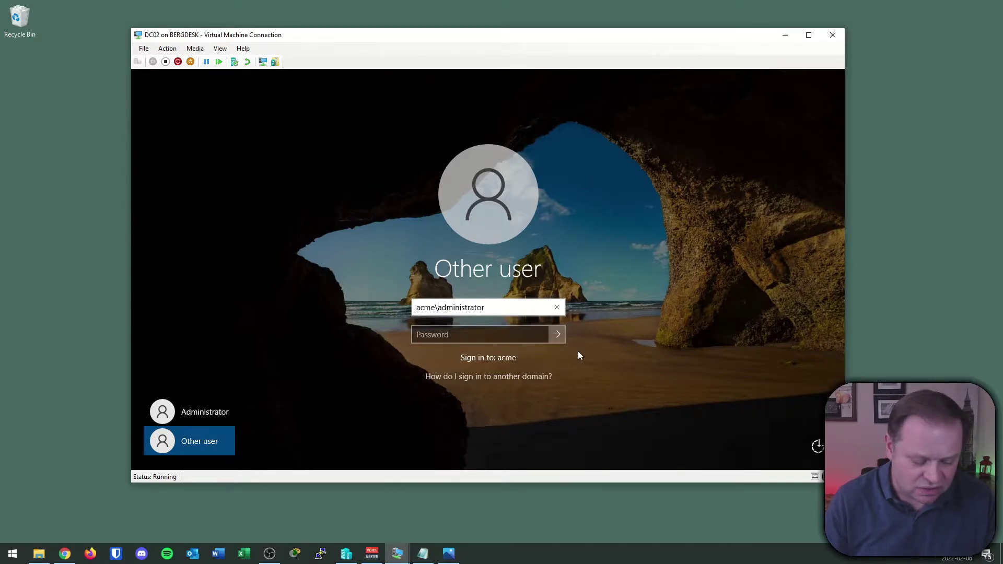
pyautogui.click(103, 364)
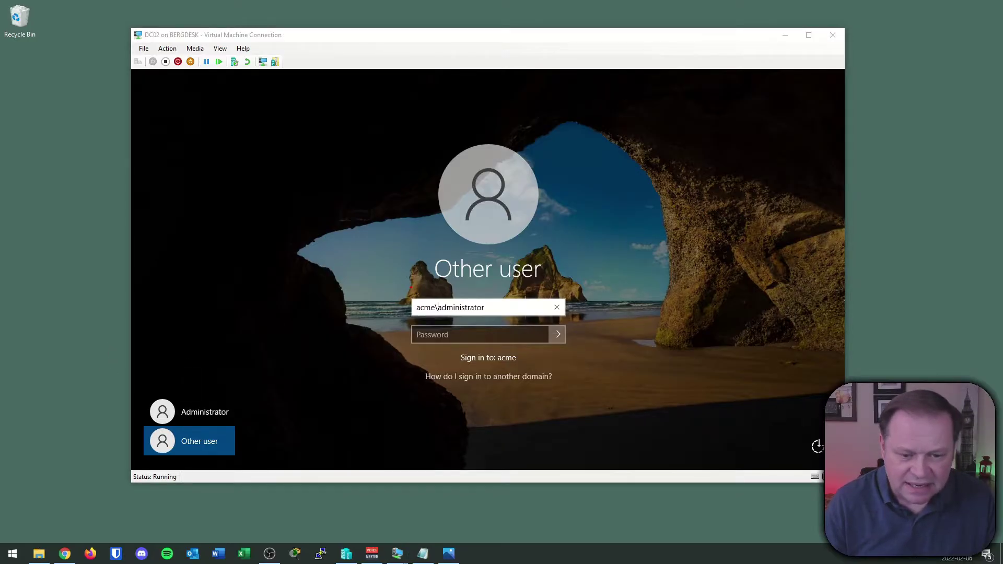
pyautogui.moveTo(417, 268)
pyautogui.mouseDown()
pyautogui.moveTo(419, 296)
pyautogui.moveTo(429, 285)
pyautogui.moveTo(438, 315)
pyautogui.moveTo(483, 316)
pyautogui.mouseUp()
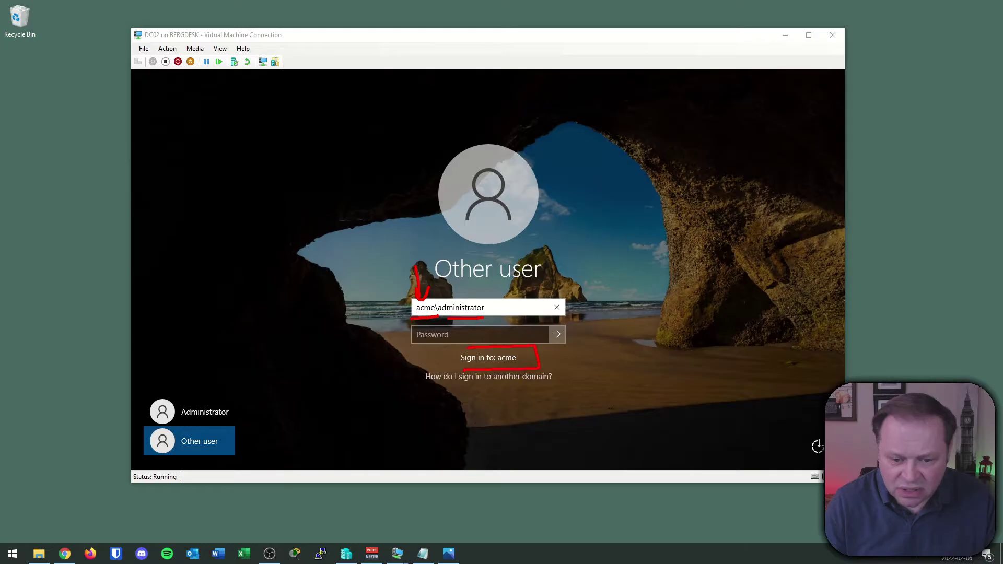
pyautogui.moveTo(517, 281); pyautogui.dragTo(473, 302)
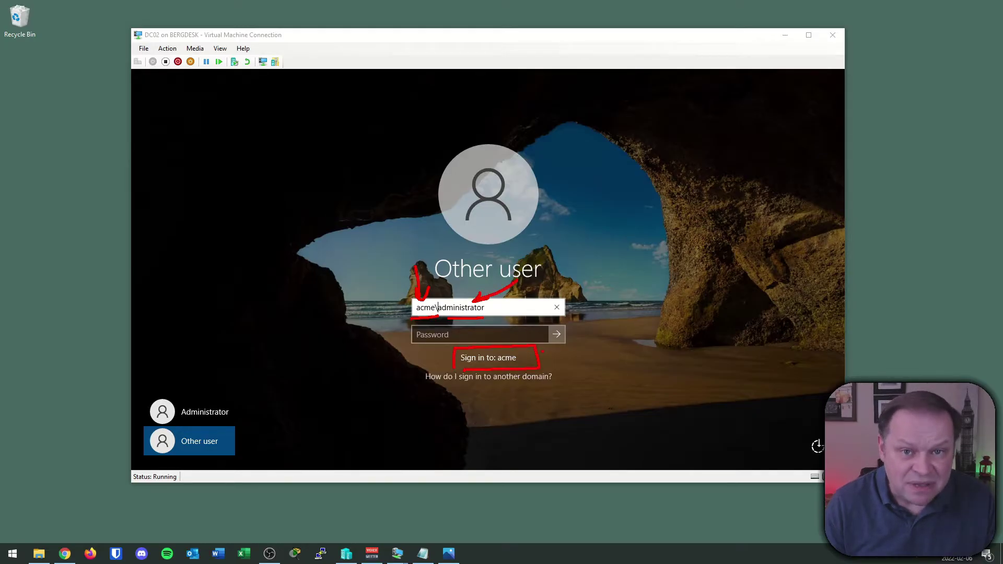
pyautogui.press('Escape')
# - Enter the administrator password and sign in to DC02
pyautogui.click(455, 341)
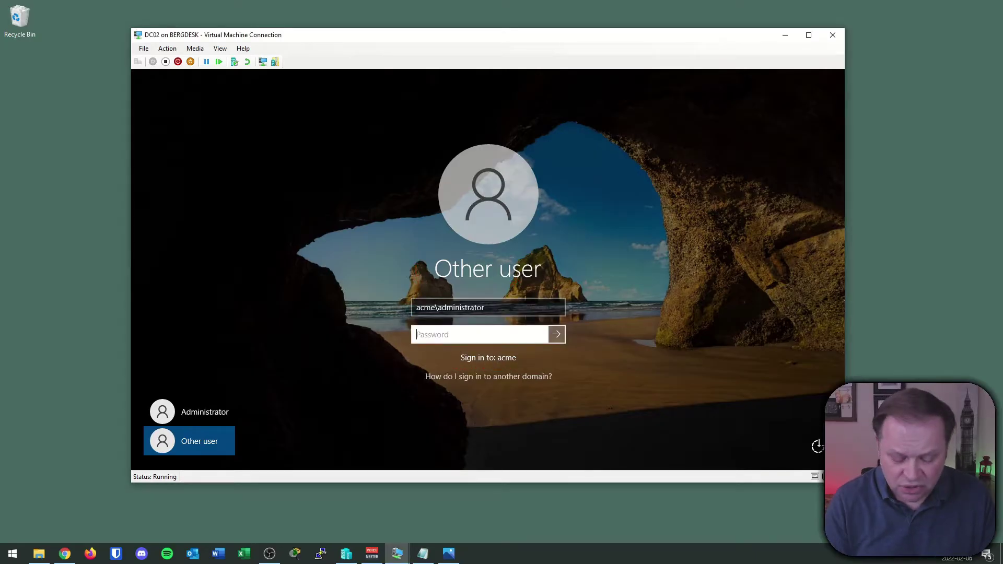
pyautogui.write('Pa$$w0rd')
pyautogui.press('Return')
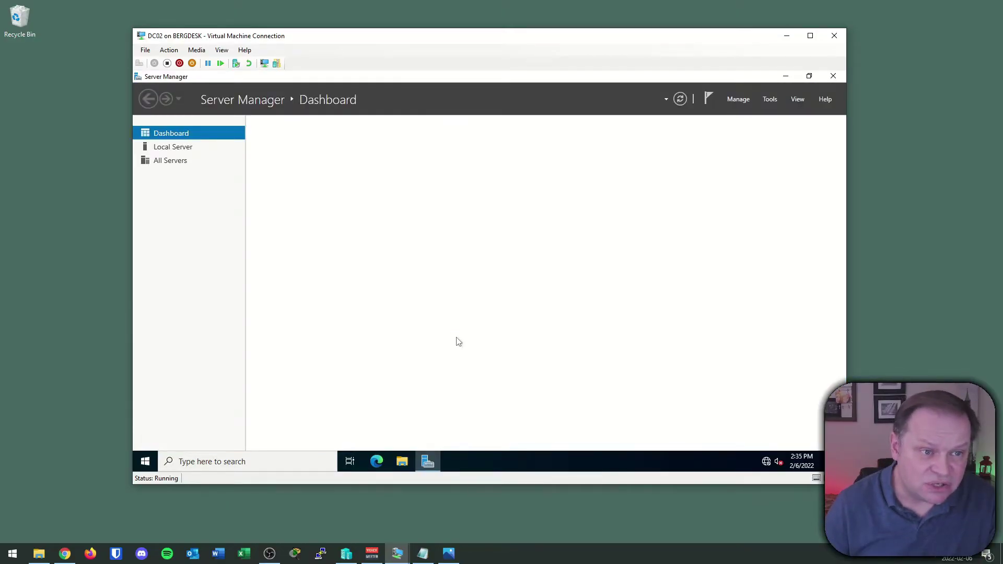
# - Highlight DC02's int.acme.com domain and Ethernet 192.168.0.2 on Local Server, then return to Dashboard
pyautogui.click(173, 147)
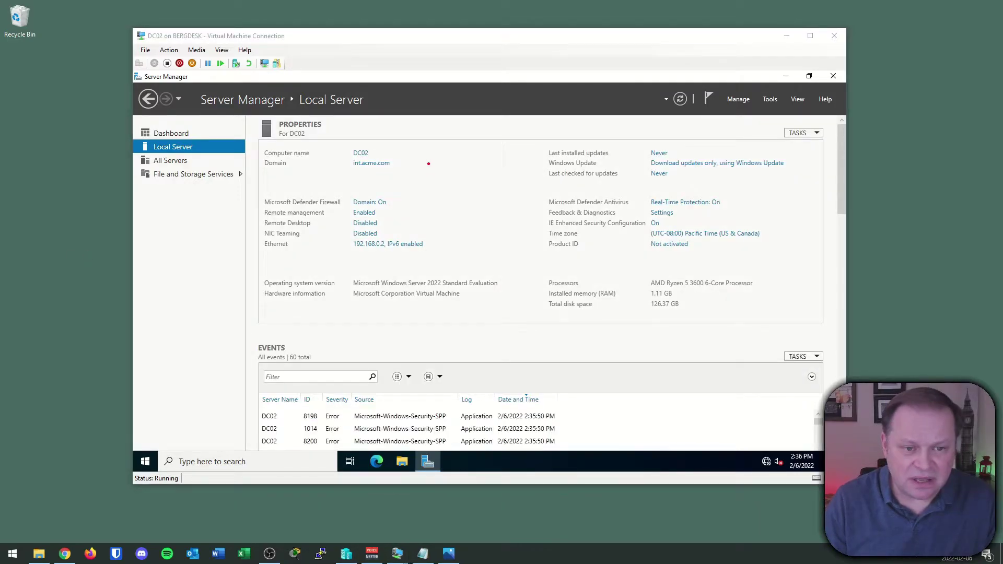
pyautogui.moveTo(404, 145)
pyautogui.mouseDown()
pyautogui.moveTo(381, 135)
pyautogui.moveTo(402, 142)
pyautogui.mouseUp()
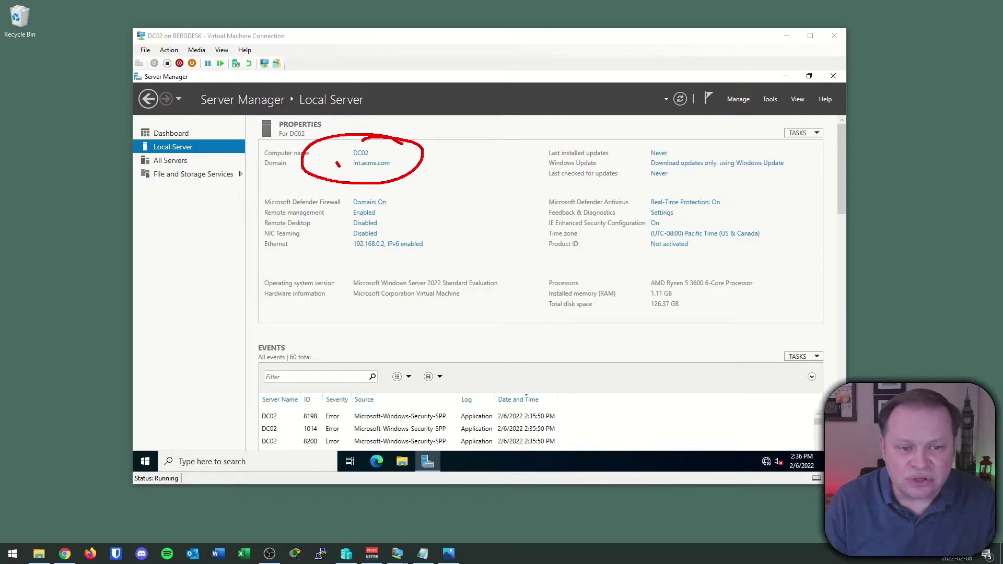
pyautogui.moveTo(338, 164)
pyautogui.mouseDown()
pyautogui.moveTo(349, 158)
pyautogui.moveTo(381, 170)
pyautogui.mouseUp()
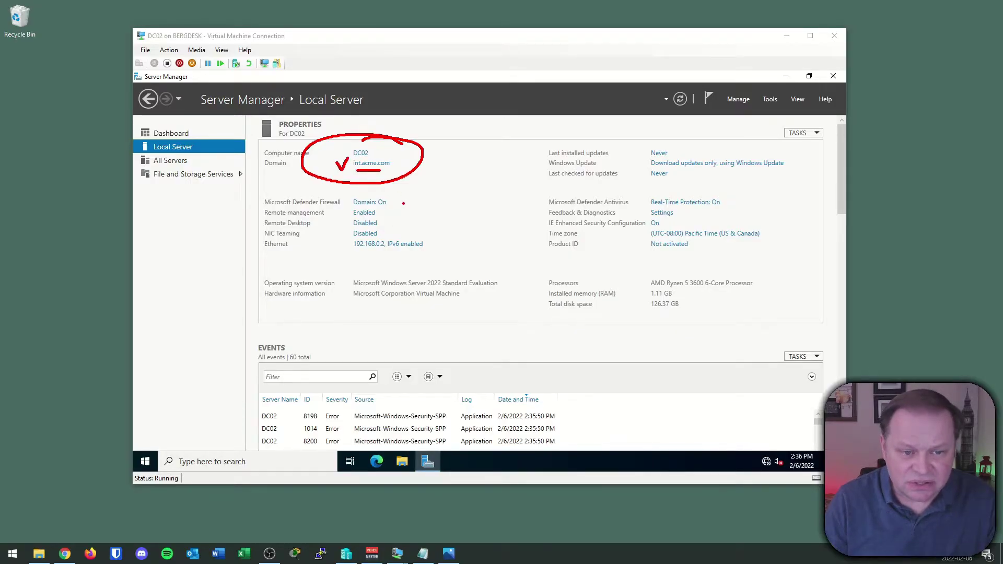
pyautogui.moveTo(350, 271)
pyautogui.mouseDown()
pyautogui.moveTo(367, 251)
pyautogui.moveTo(370, 259)
pyautogui.mouseUp()
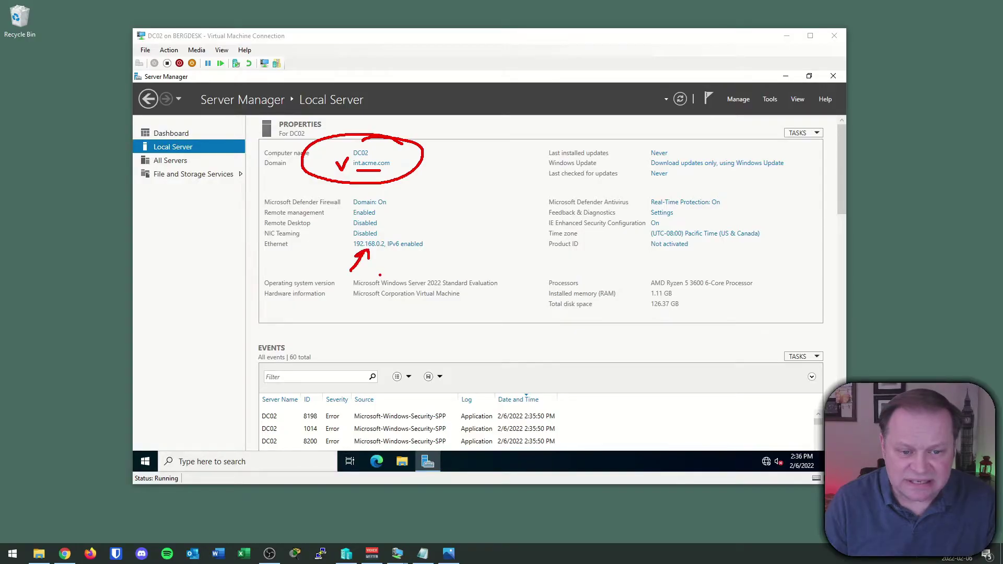
pyautogui.press('Escape')
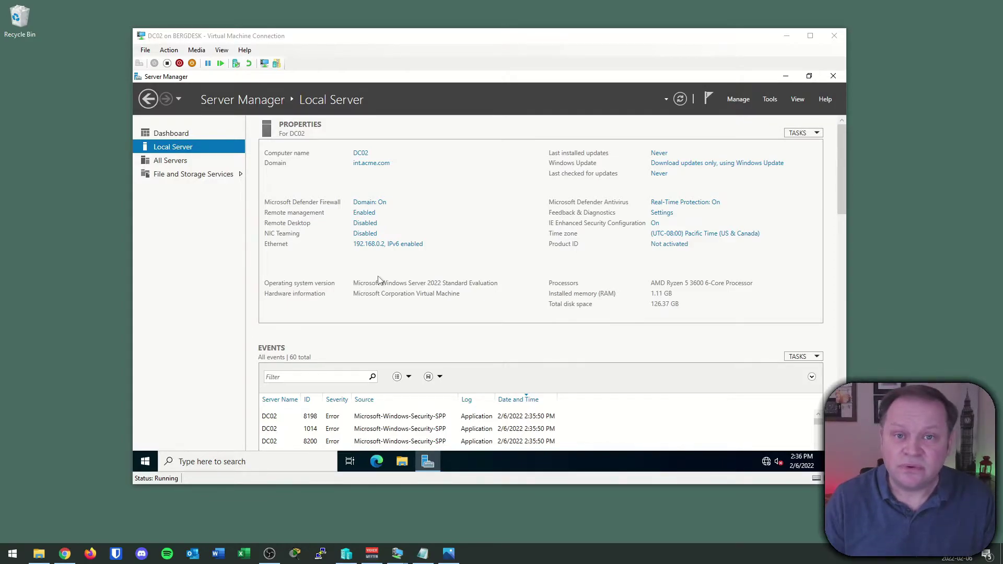
pyautogui.click(179, 135)
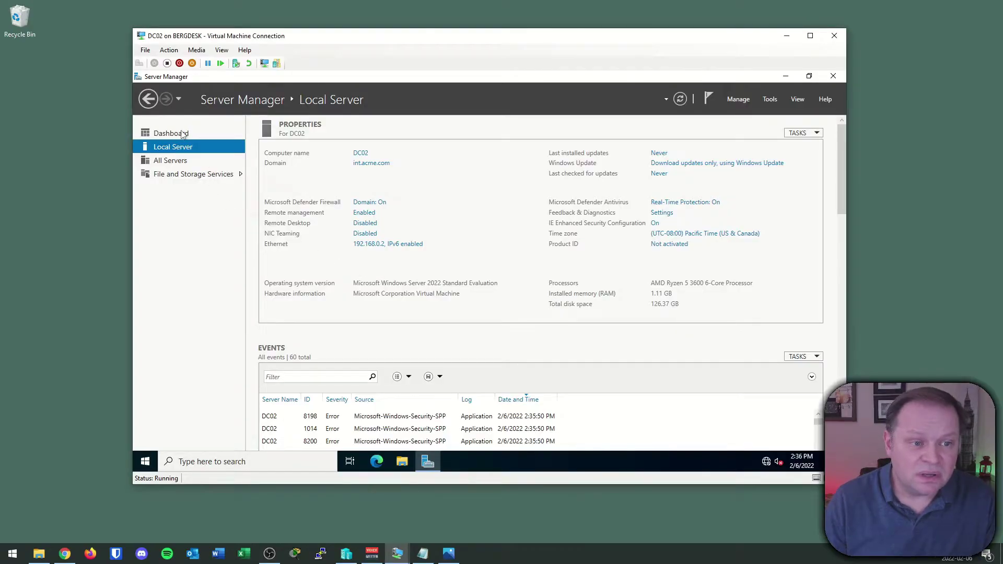
# - Select Active Directory Domain Services with its management tools for DC02, advancing to Confirmation
pyautogui.click(395, 198)
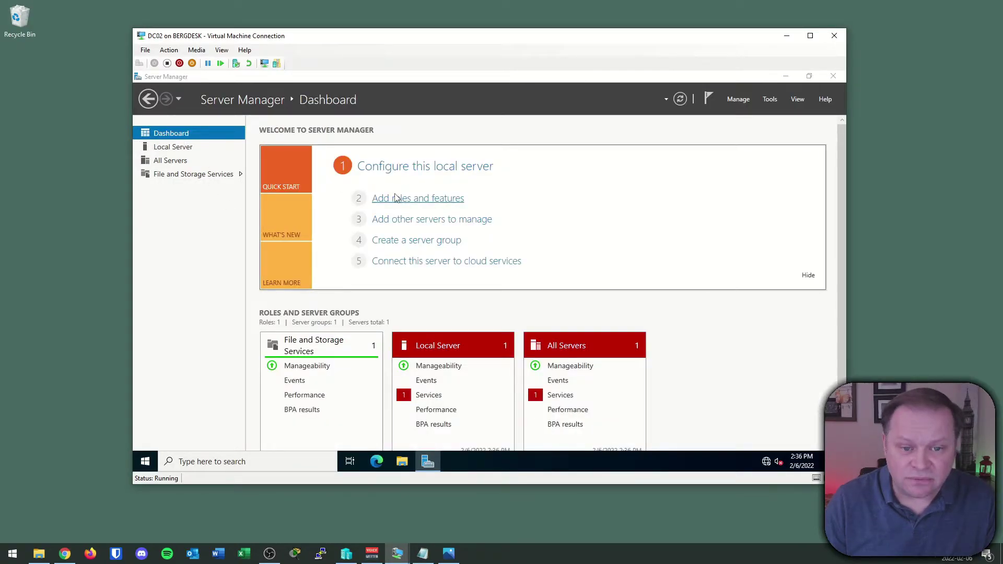
pyautogui.click(469, 406)
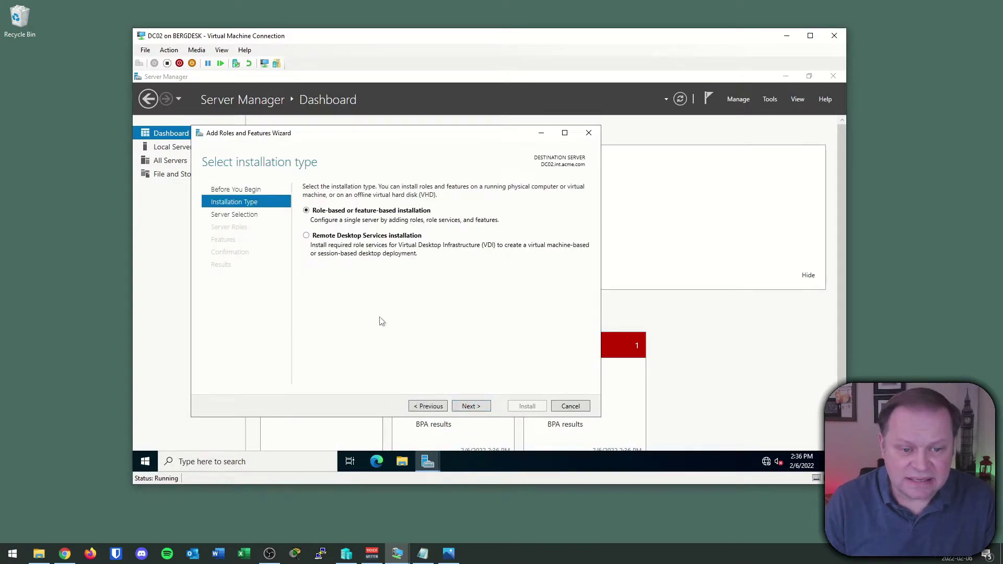
pyautogui.click(467, 405)
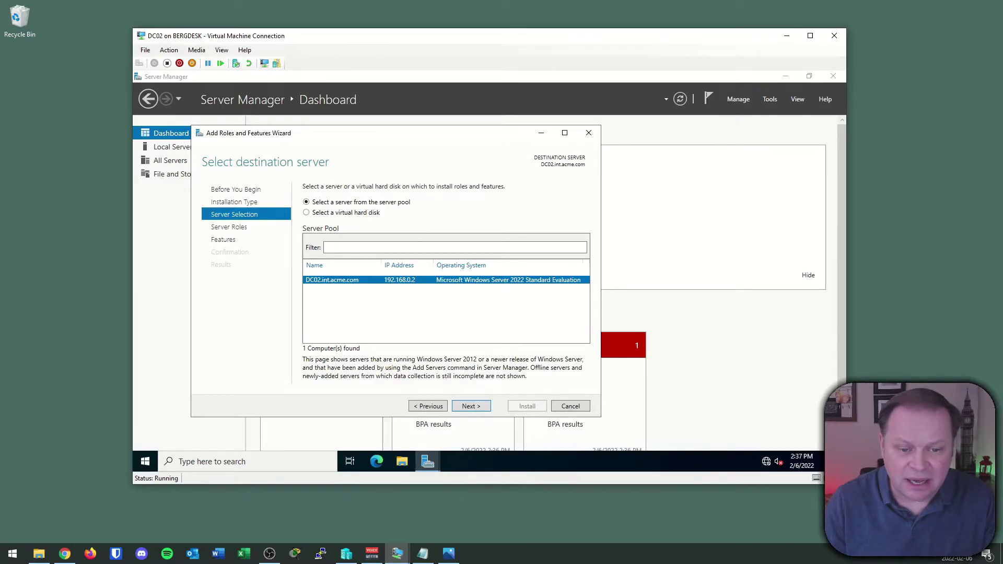
pyautogui.click(480, 406)
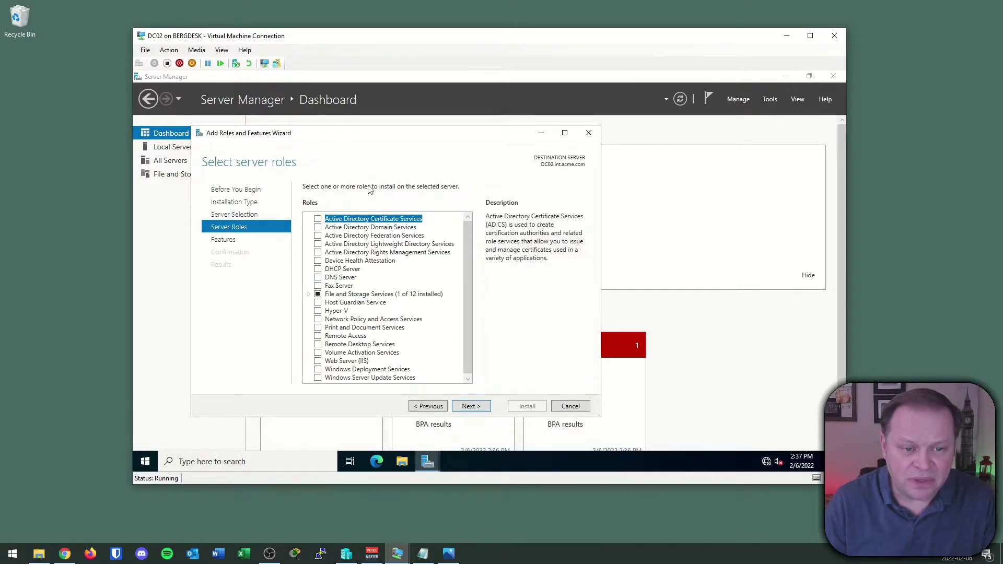
pyautogui.click(318, 227)
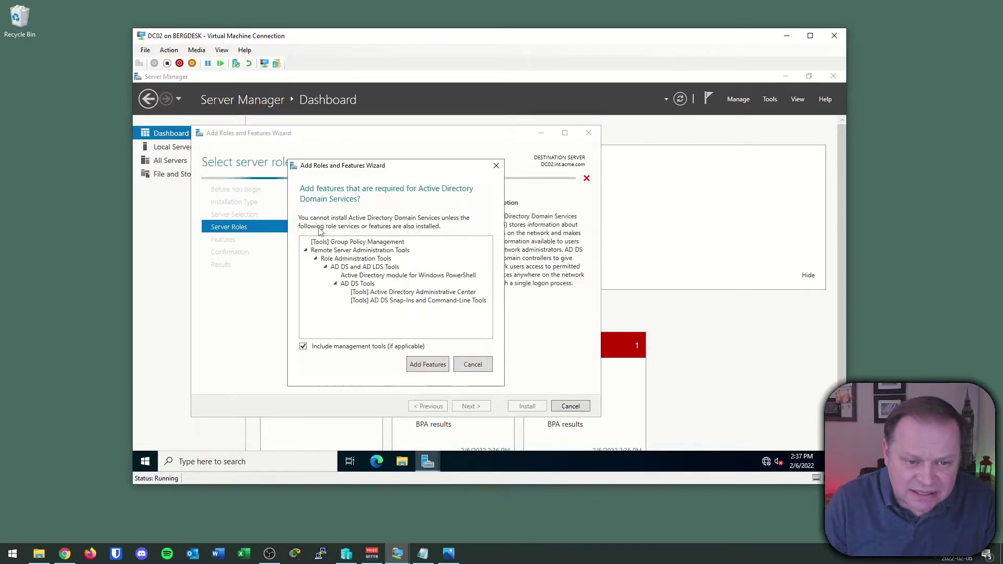
pyautogui.click(432, 365)
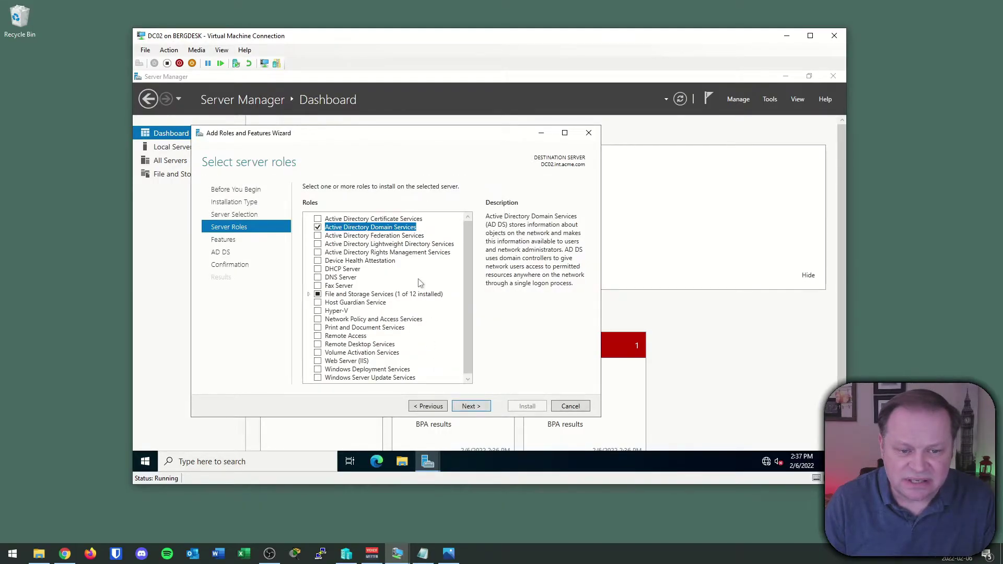
pyautogui.click(479, 406)
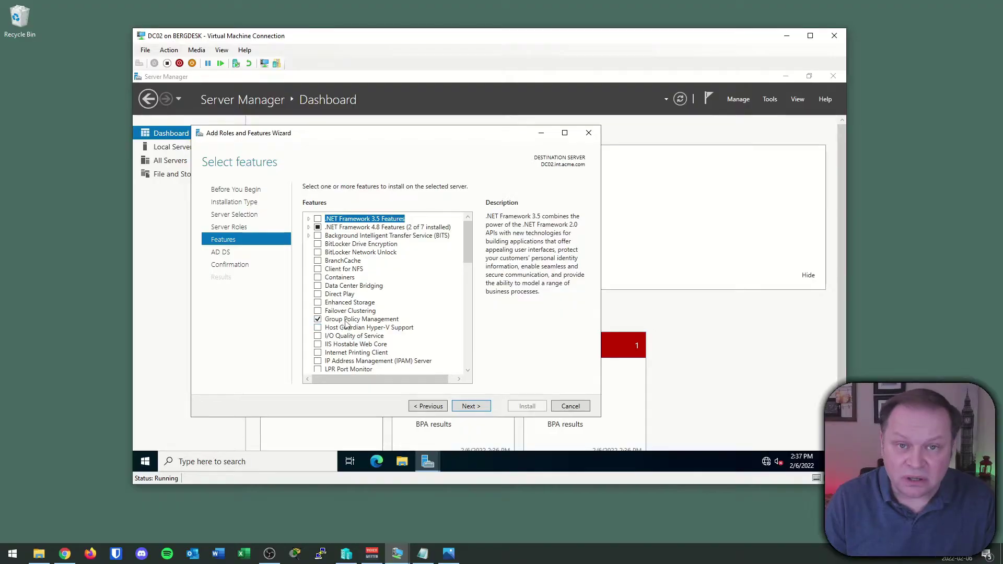
pyautogui.click(469, 410)
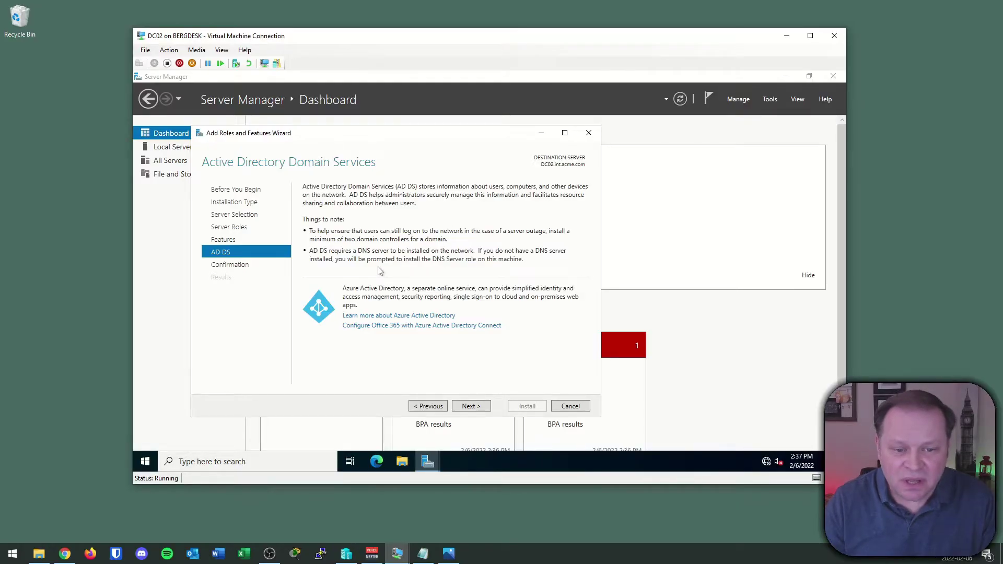
pyautogui.click(476, 406)
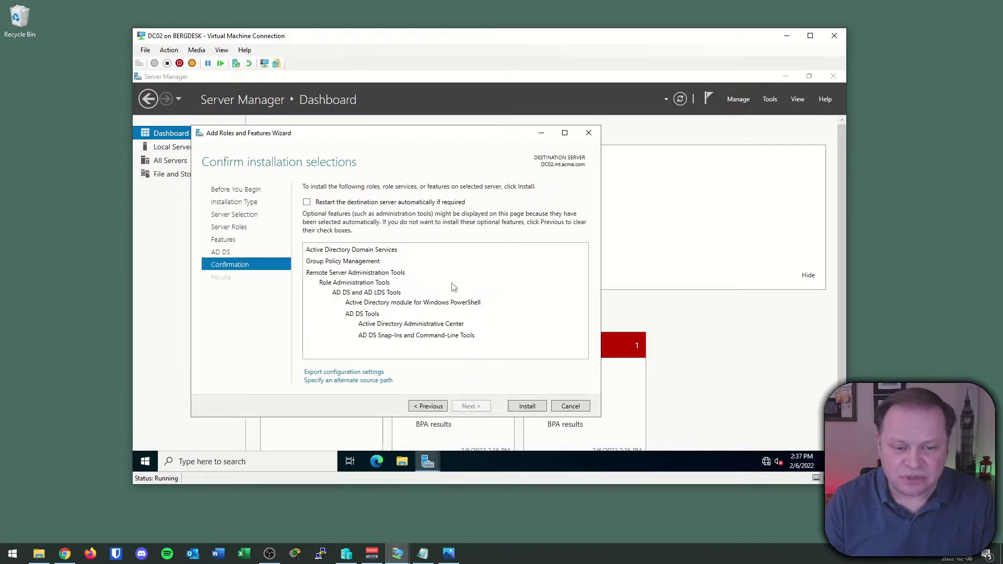
# - Install AD DS on DC02 and close the wizard when it finishes
pyautogui.click(533, 410)
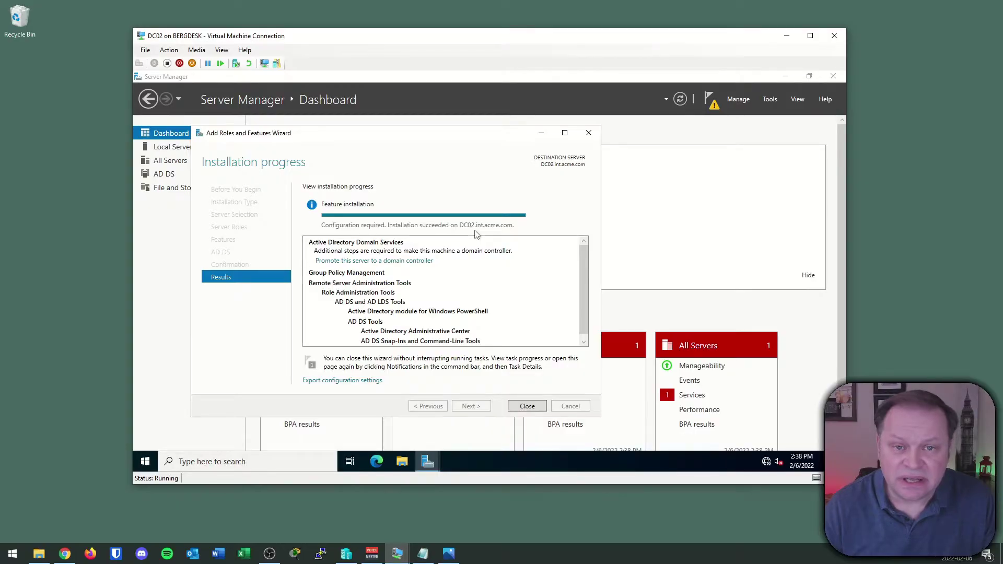
pyautogui.click(527, 405)
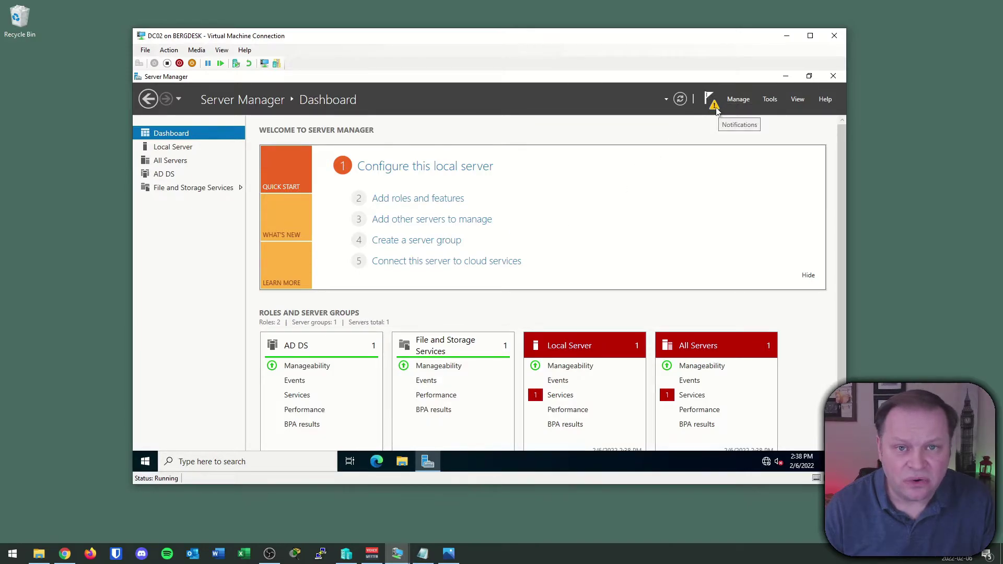
# - Launch the promotion of DC02 to a domain controller from Server Manager's notifications
pyautogui.click(715, 105)
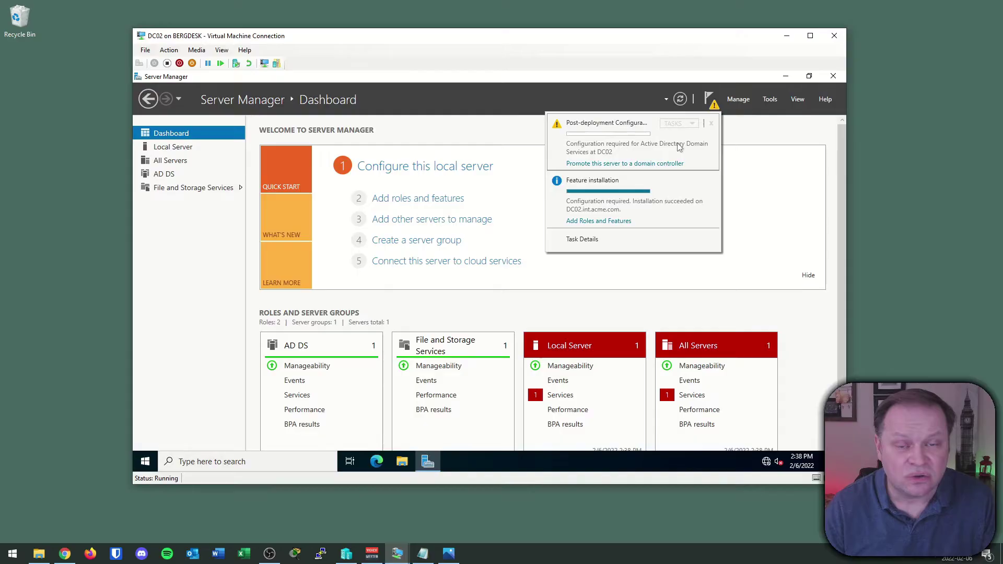
pyautogui.click(660, 165)
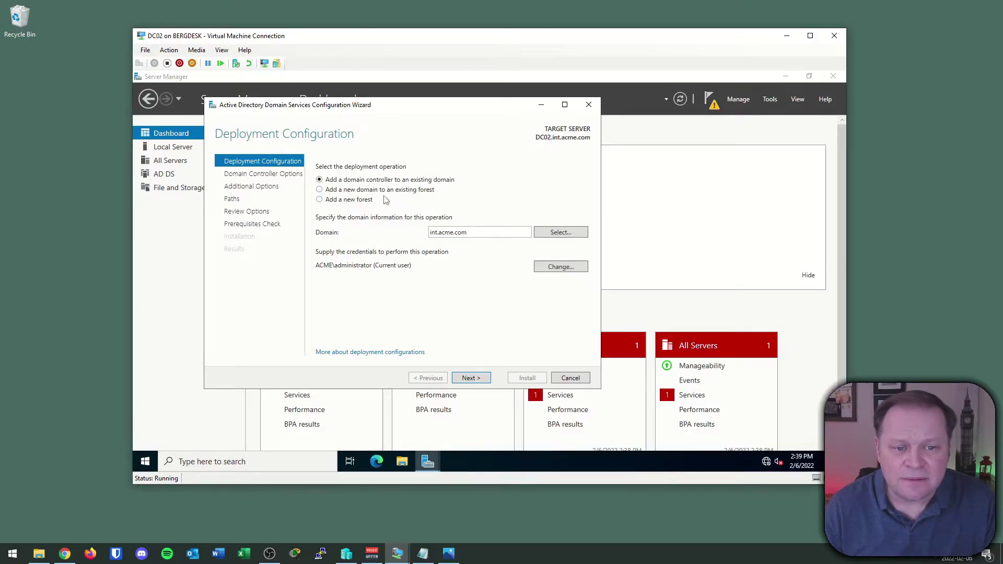
# - Keep 'Add a domain controller to an existing domain' for int.acme.com and continue to Domain Controller Options
pyautogui.click(83, 242)
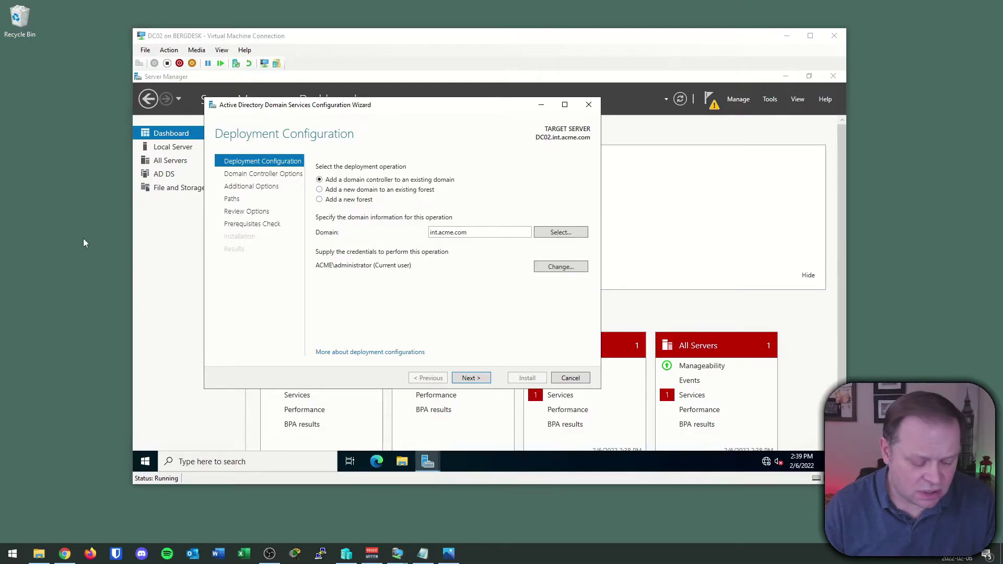
pyautogui.moveTo(268, 226); pyautogui.dragTo(316, 206)
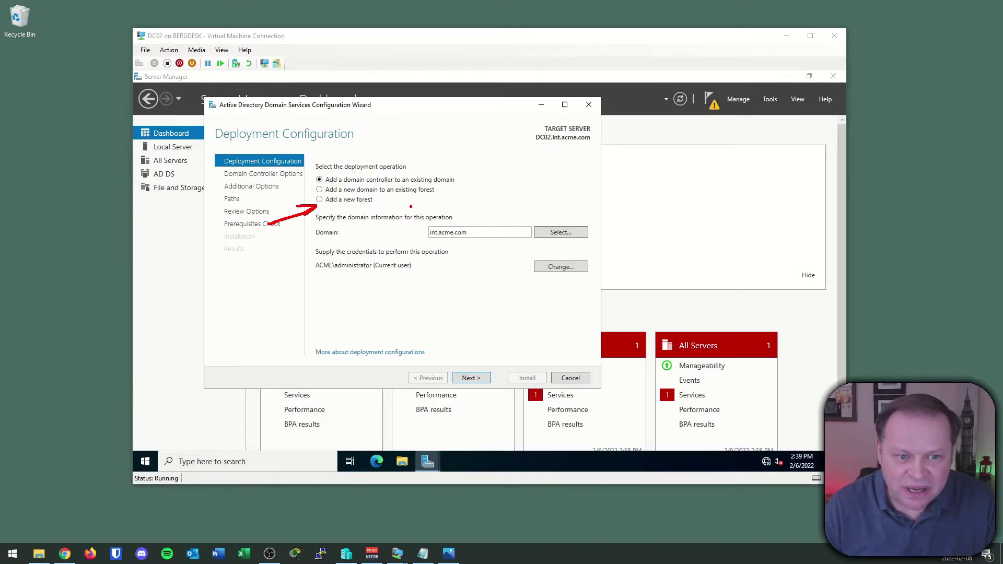
pyautogui.moveTo(469, 139); pyautogui.dragTo(435, 168)
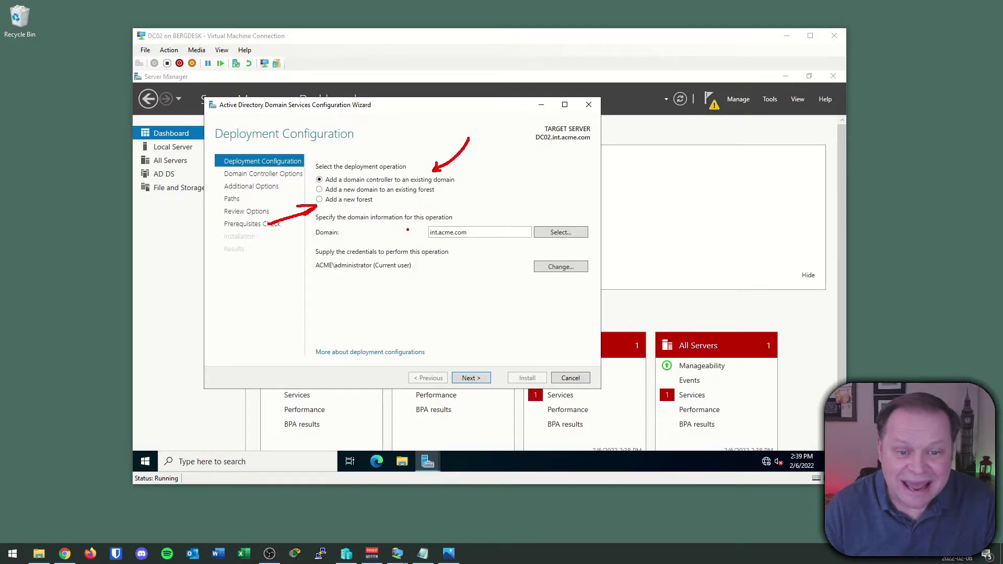
pyautogui.moveTo(411, 231); pyautogui.dragTo(426, 223)
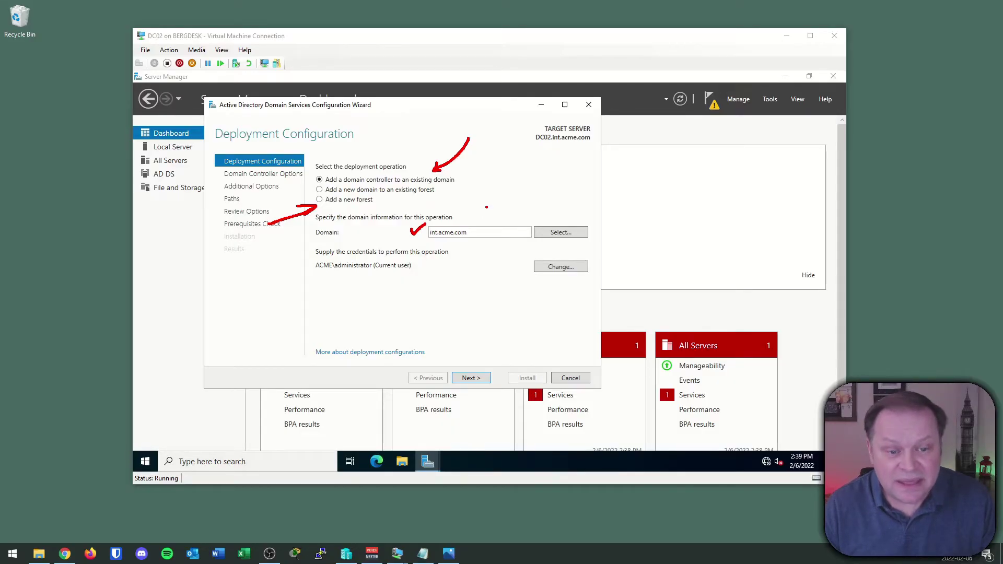
pyautogui.press('Escape')
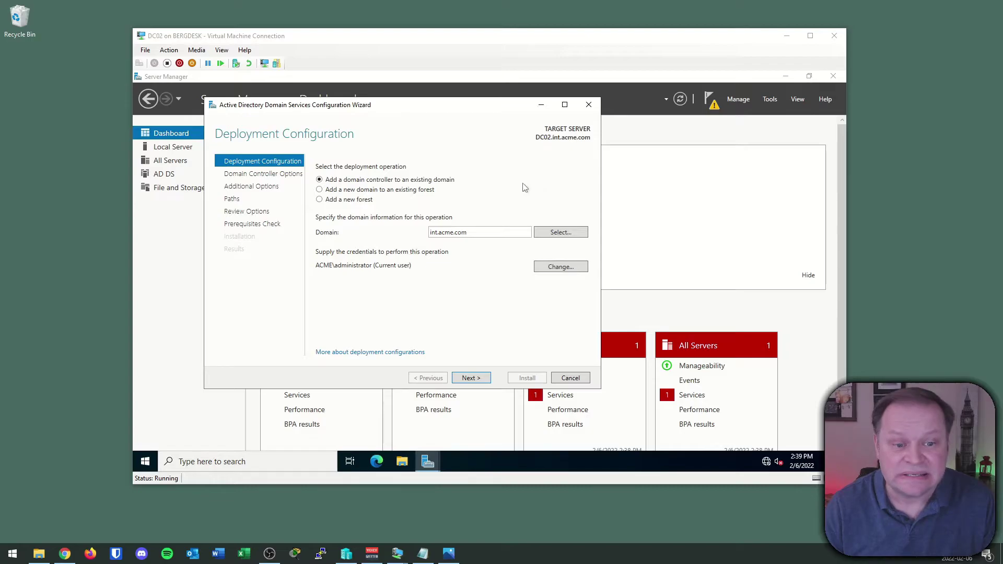
pyautogui.click(466, 378)
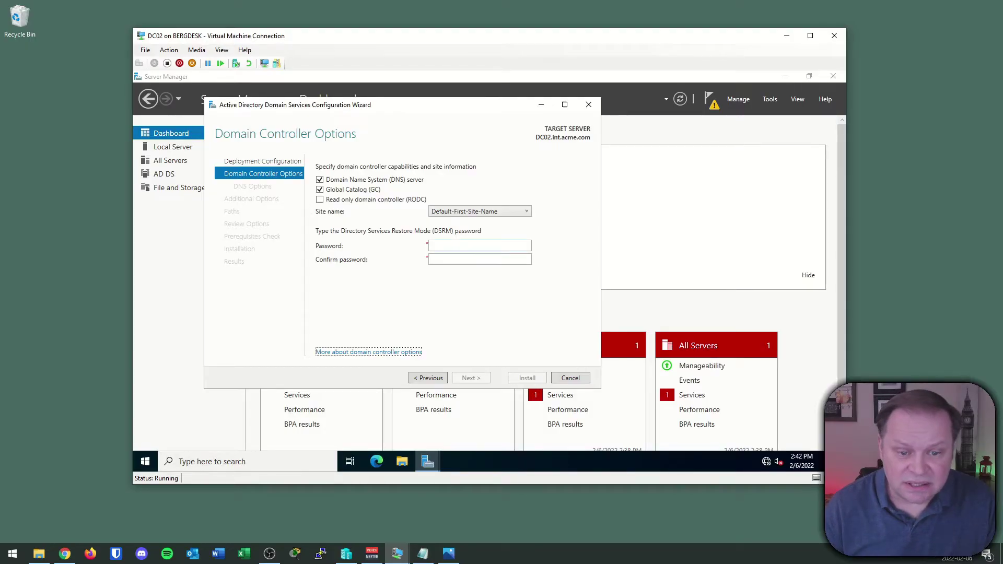
# - Enter and confirm the DSRM password, keeping DNS server and Global Catalog selected
pyautogui.click(479, 245)
pyautogui.write('********')
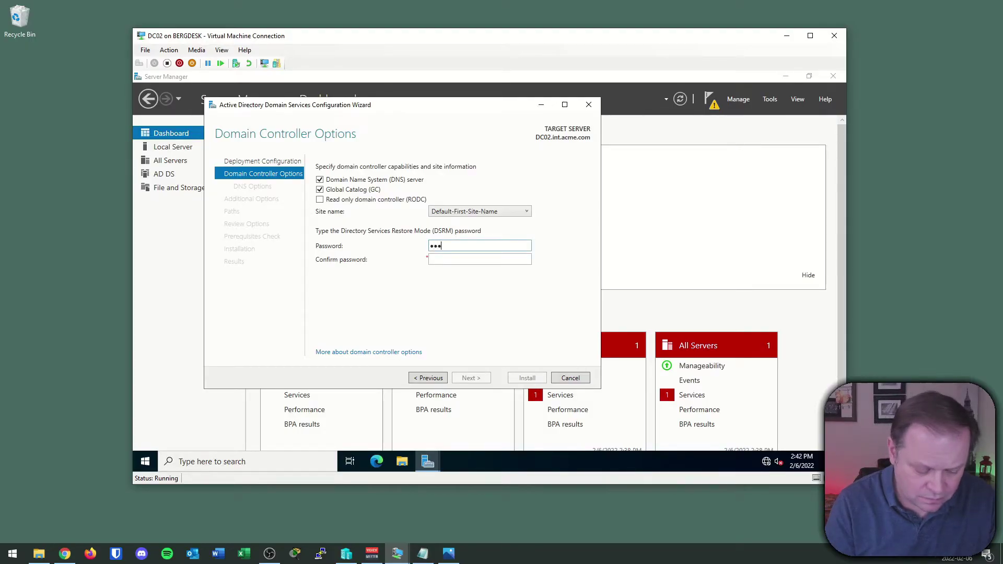
pyautogui.press('Tab')
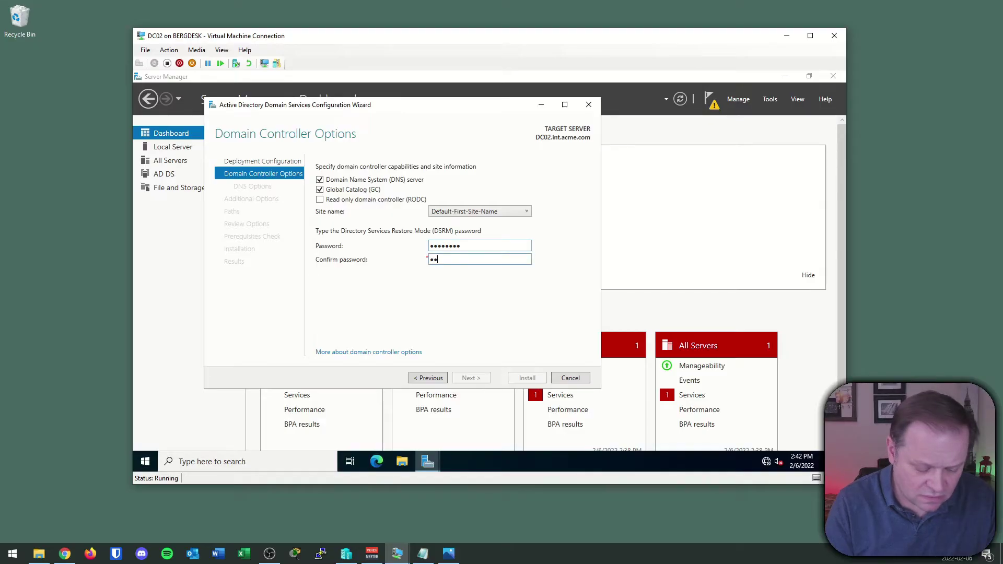
pyautogui.write('********')
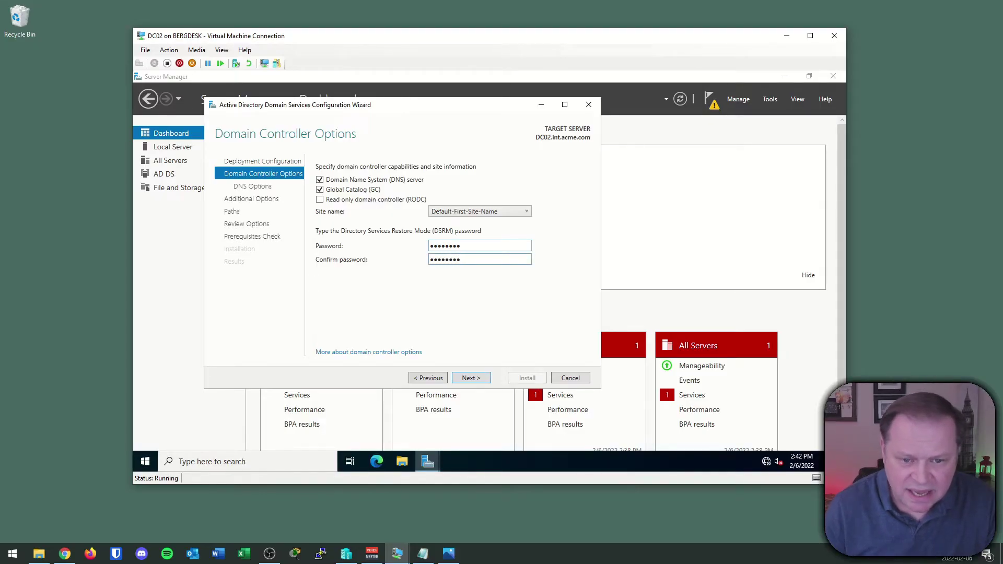
pyautogui.click(470, 380)
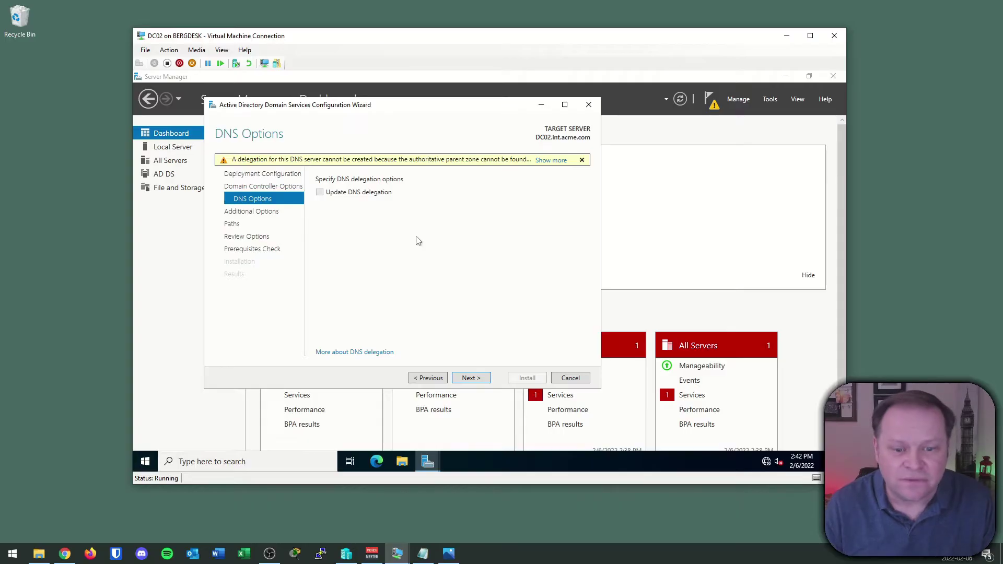
# - Skip DNS delegation options and set replication to come from DC01.int.acme.com
pyautogui.click(469, 377)
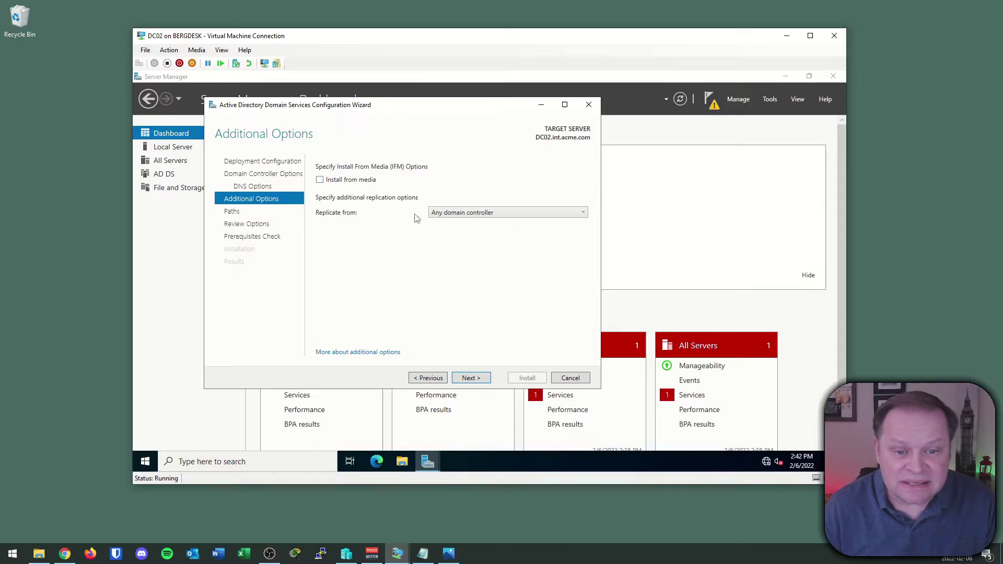
pyautogui.click(575, 211)
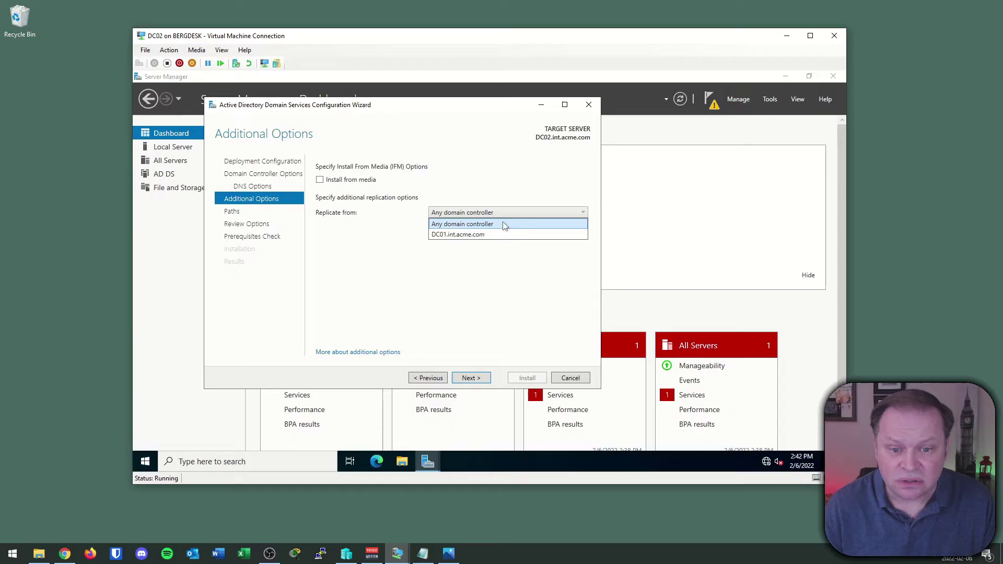
pyautogui.click(499, 235)
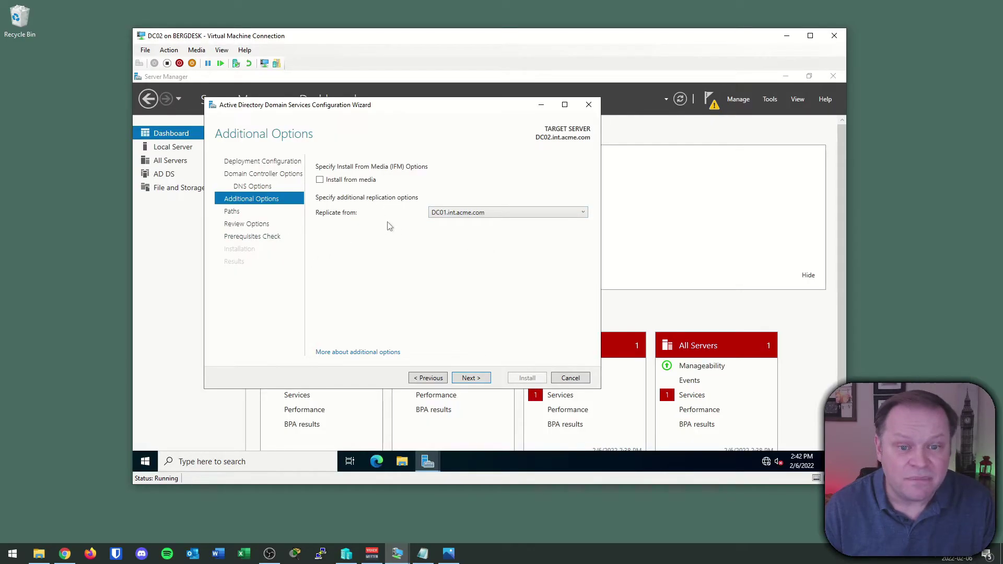
pyautogui.click(471, 214)
pyautogui.click(470, 233)
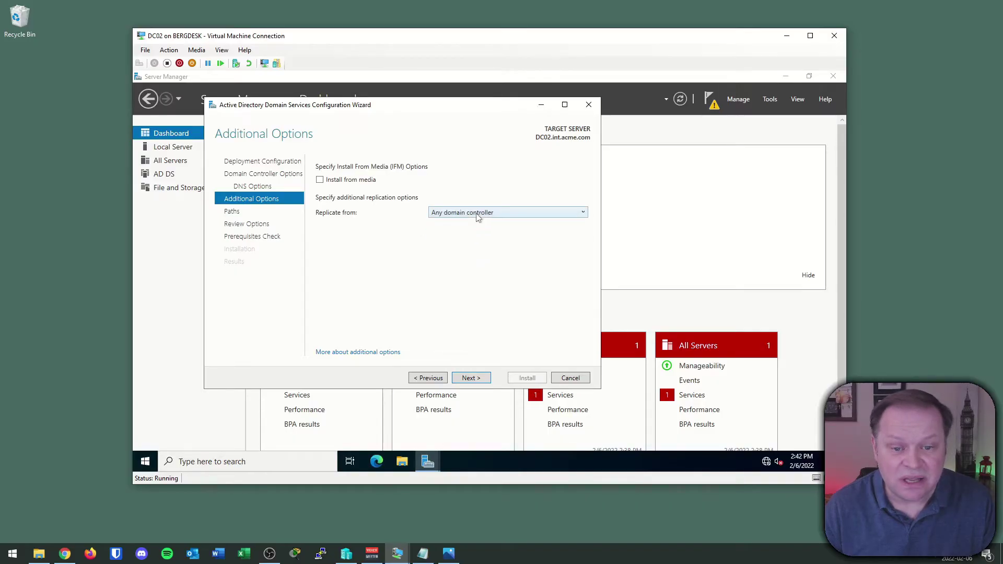
pyautogui.click(477, 217)
pyautogui.click(475, 235)
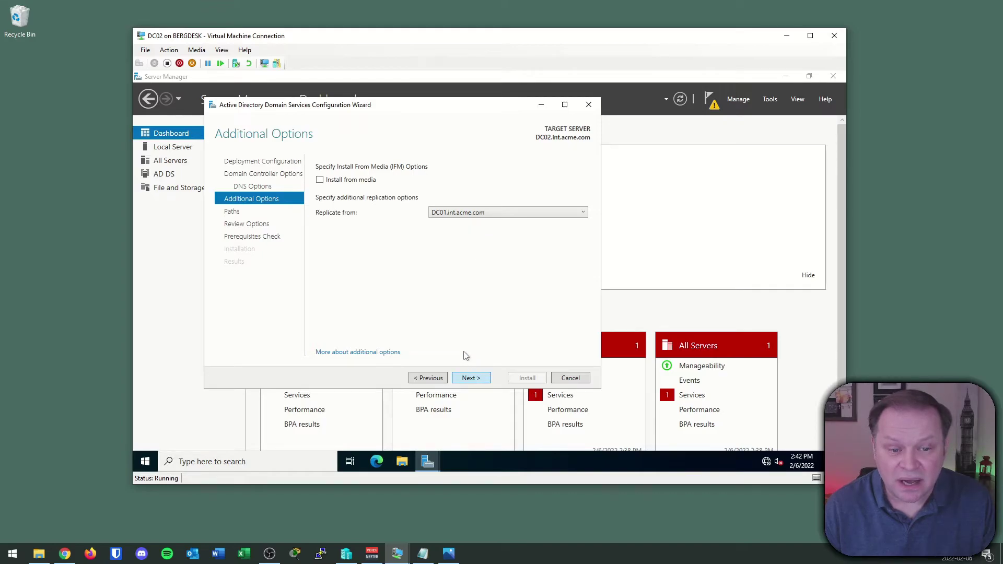
# - Accept the default database, log and SYSVOL paths, pass prerequisite checks, and install the domain controller
pyautogui.click(470, 378)
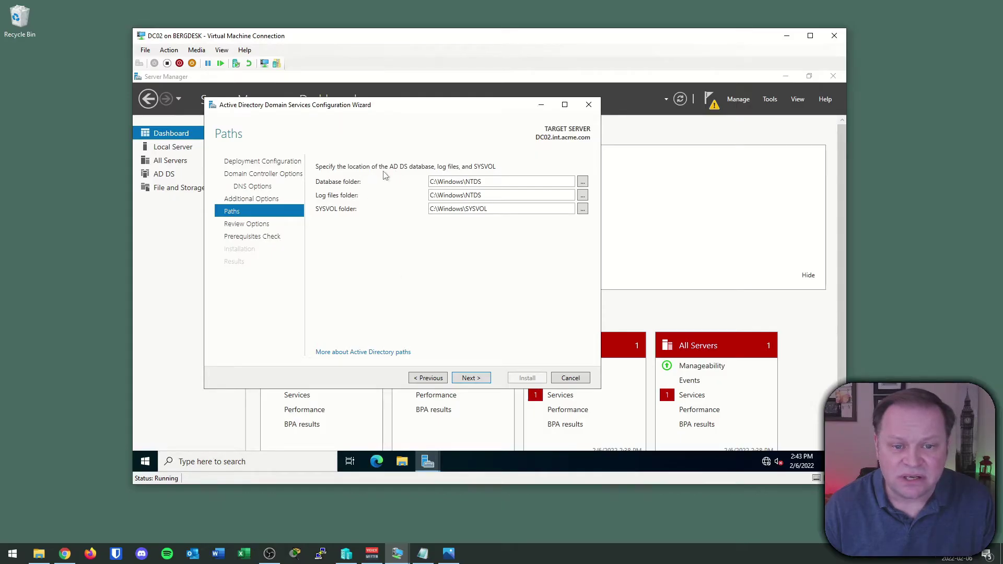
pyautogui.click(471, 380)
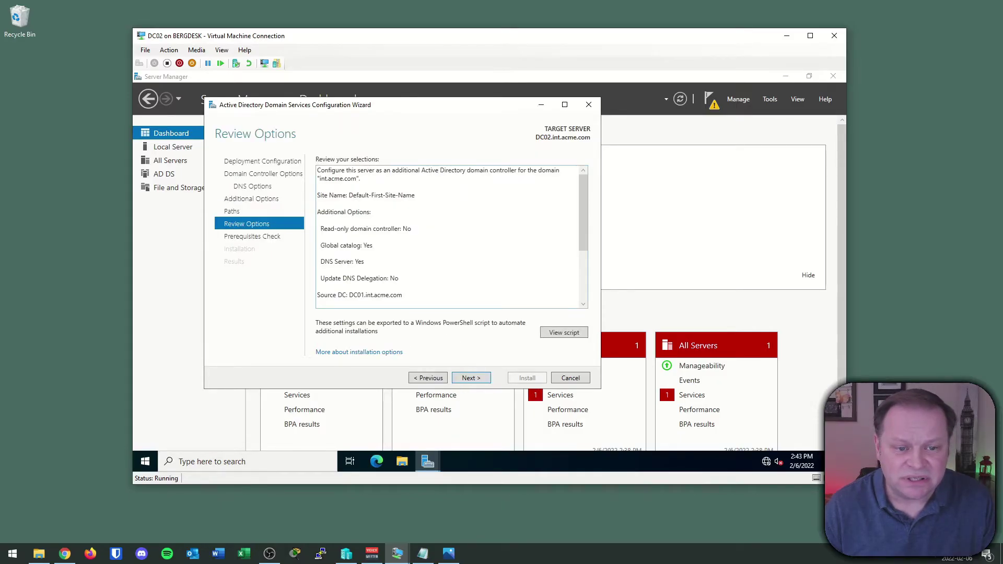
pyautogui.click(471, 378)
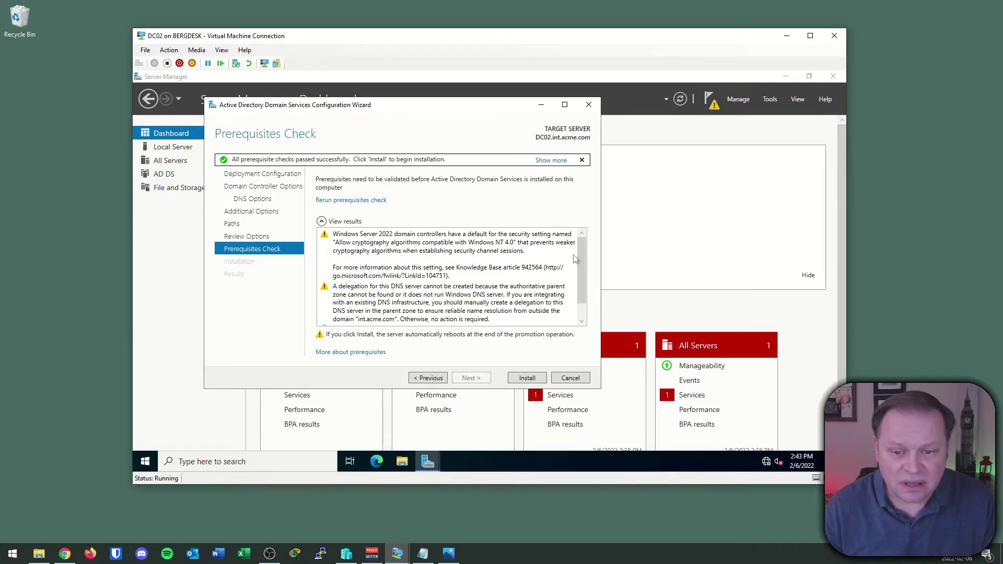
pyautogui.moveTo(581, 294)
pyautogui.mouseDown()
pyautogui.moveTo(581, 308)
pyautogui.moveTo(577, 243)
pyautogui.moveTo(579, 313)
pyautogui.mouseUp()
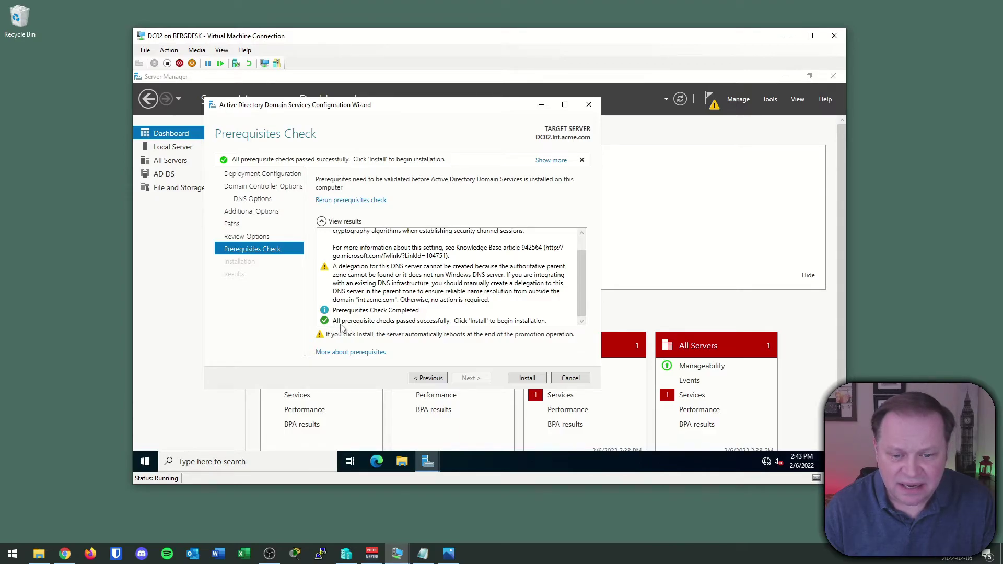
pyautogui.click(527, 378)
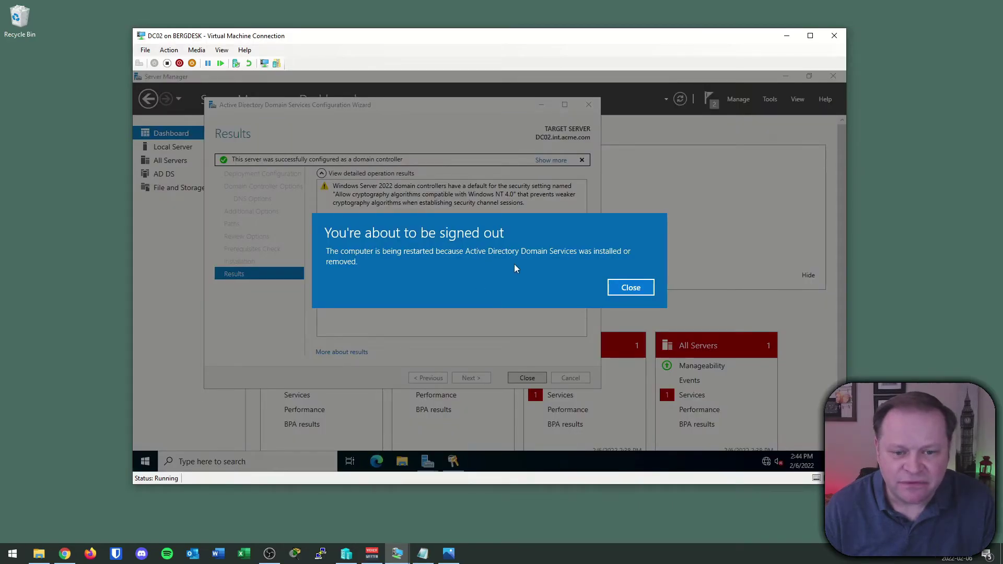
# - Dismiss the restart notice, close the finished wizard, and sign back in as administrator after reboot
pyautogui.click(651, 292)
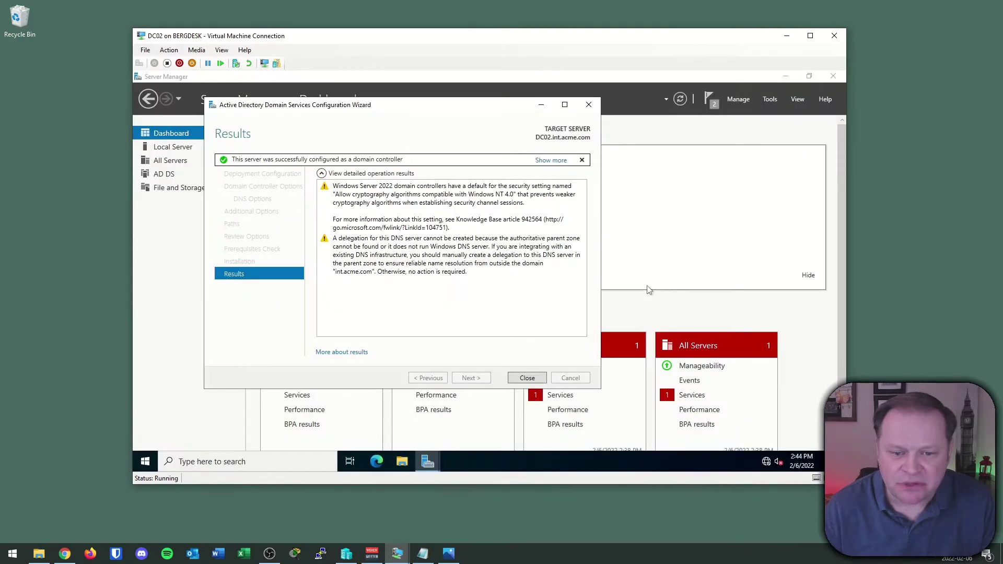
pyautogui.click(527, 377)
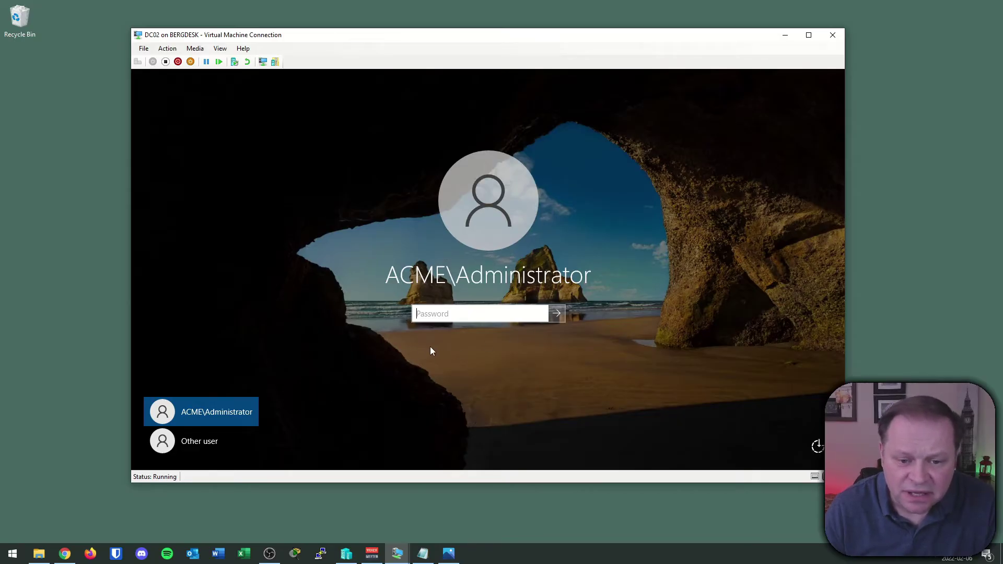
pyautogui.write('••')
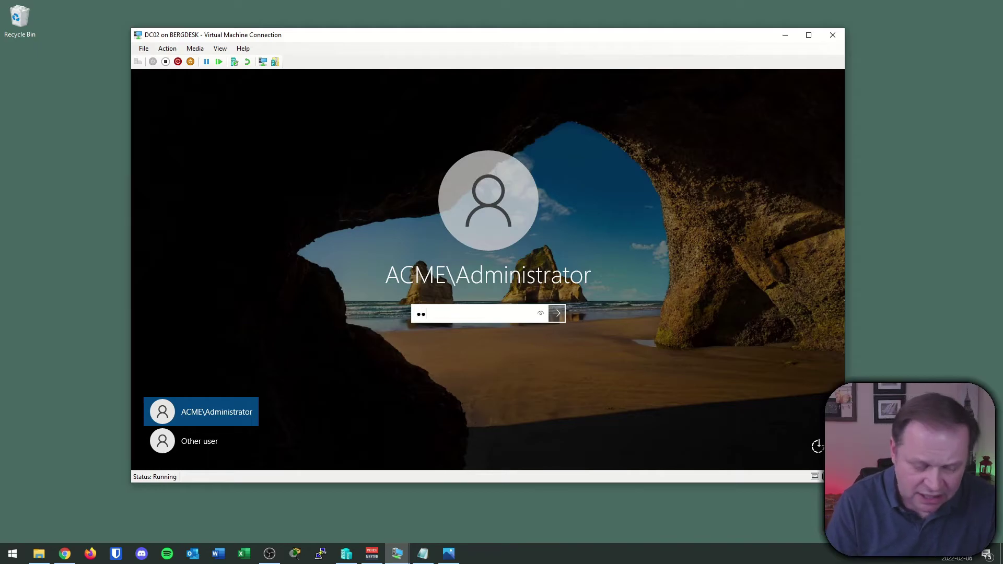
pyautogui.write('••••••')
pyautogui.press('Return')
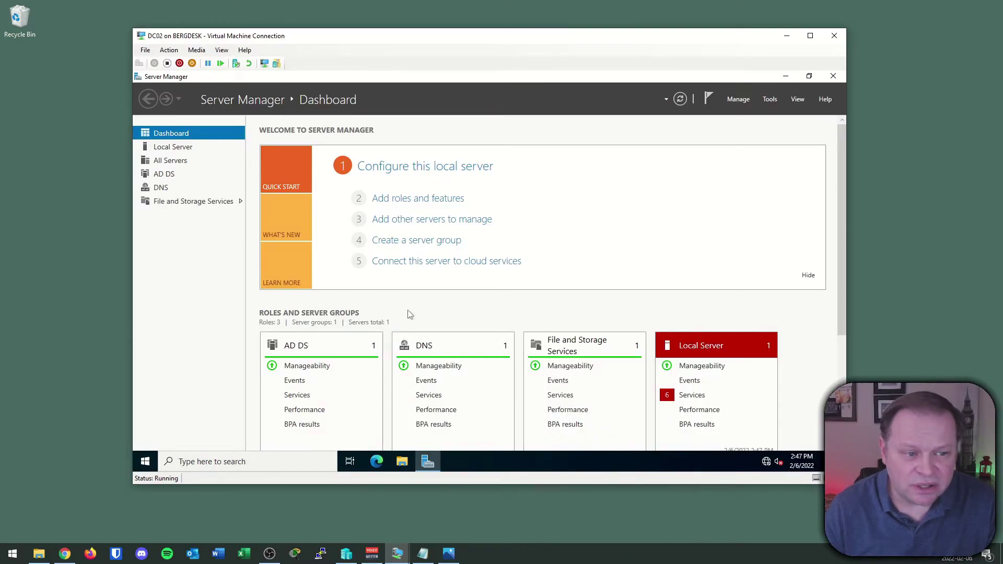
# - Review the AD DS and DNS role pages, noting DNS Server warning event 4013, then open Tools
pyautogui.click(167, 175)
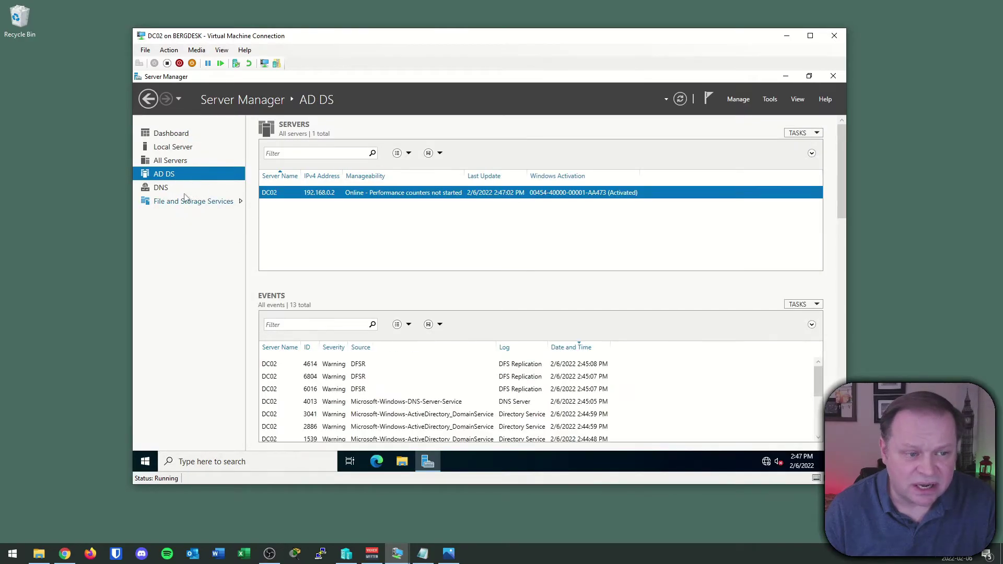
pyautogui.click(161, 189)
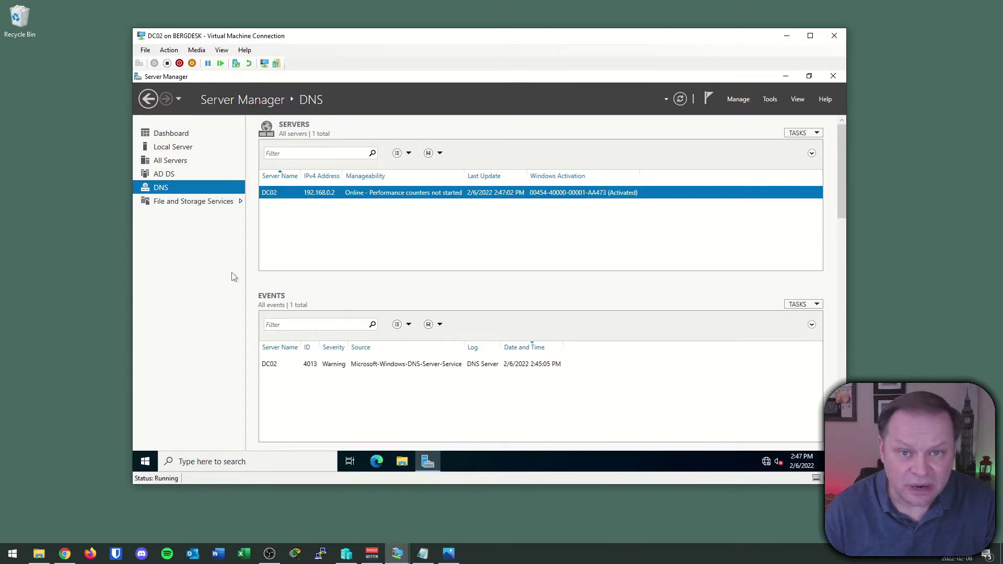
pyautogui.click(771, 100)
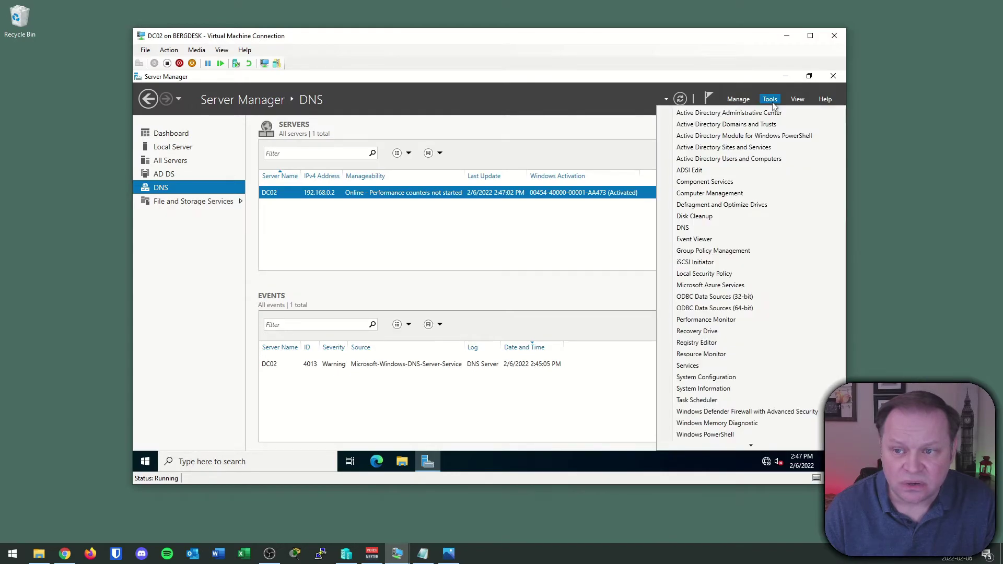
# - In Active Directory Users and Computers, browse Acme's IT and Staff OUs, Computers, and Domain Controllers (DC01, DC02)
pyautogui.click(762, 159)
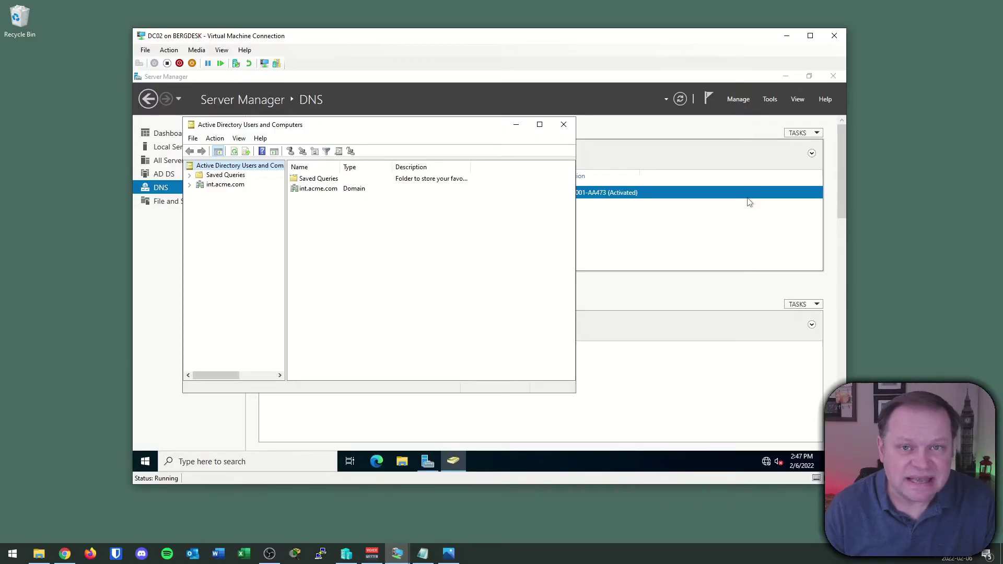
pyautogui.click(190, 185)
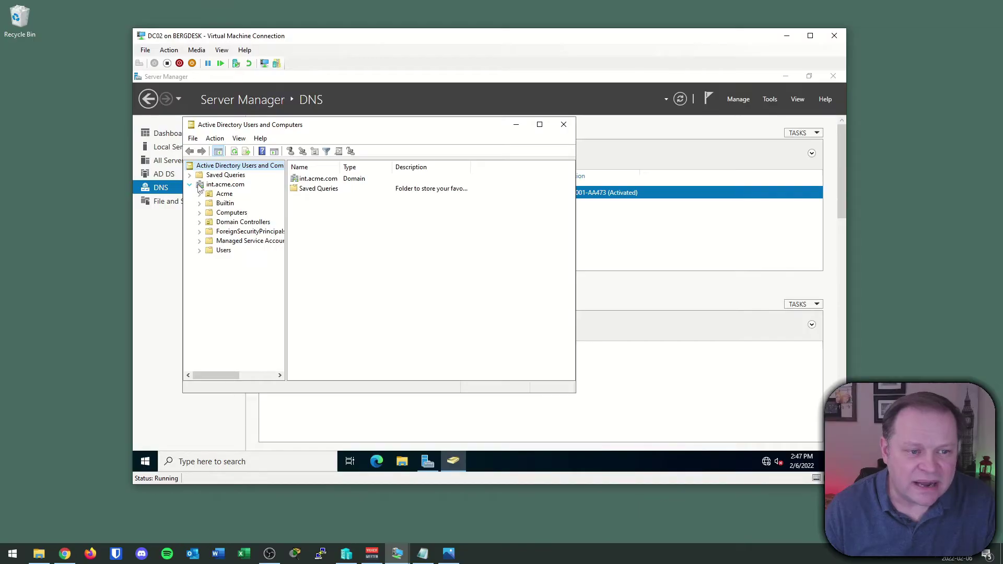
pyautogui.click(224, 195)
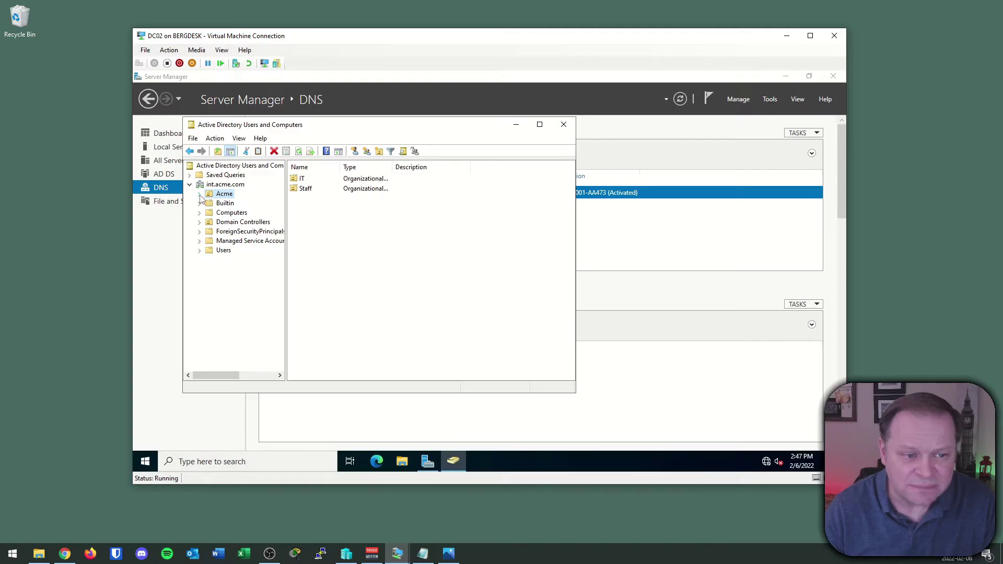
pyautogui.click(199, 193)
pyautogui.click(219, 204)
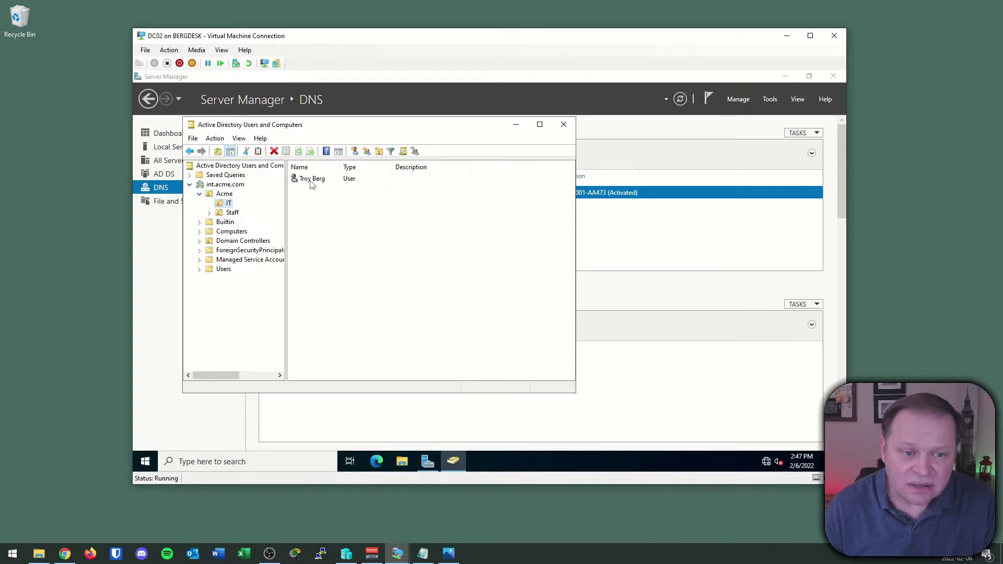
pyautogui.click(240, 214)
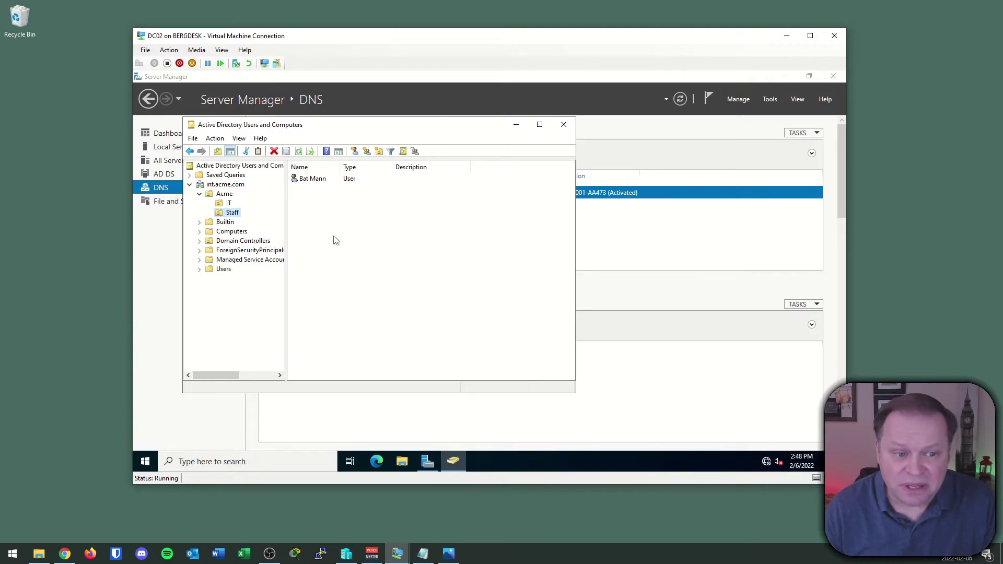
pyautogui.click(235, 232)
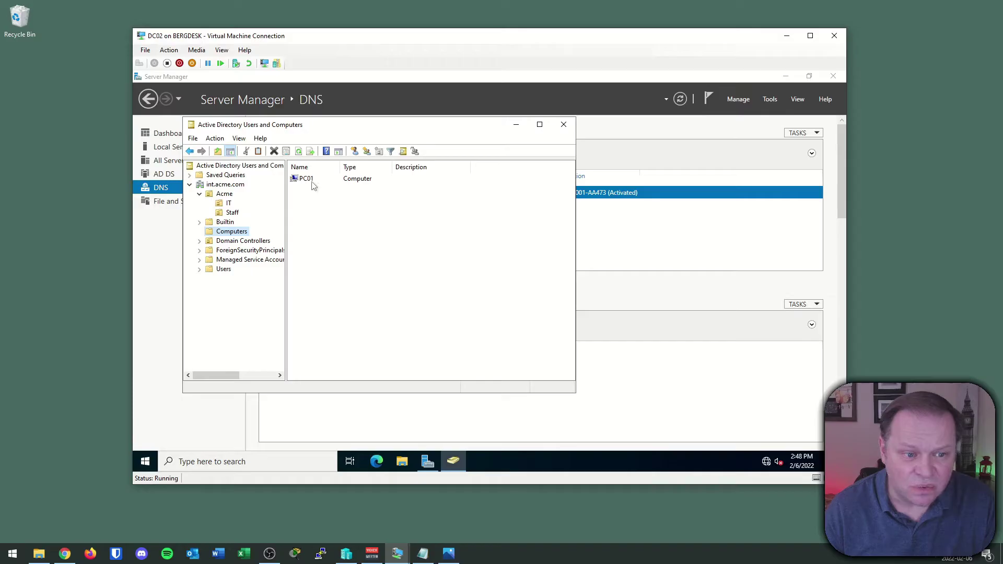
pyautogui.click(247, 242)
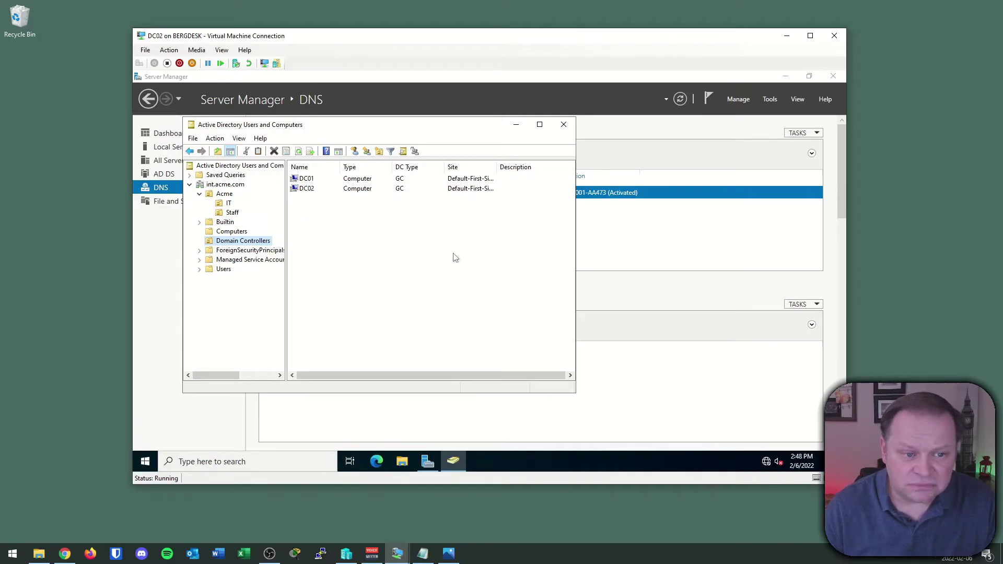
# - Open DNS Manager and view the int.acme.com forward zone with host records for dc01, dc02 and PC01
pyautogui.click(516, 126)
pyautogui.click(770, 100)
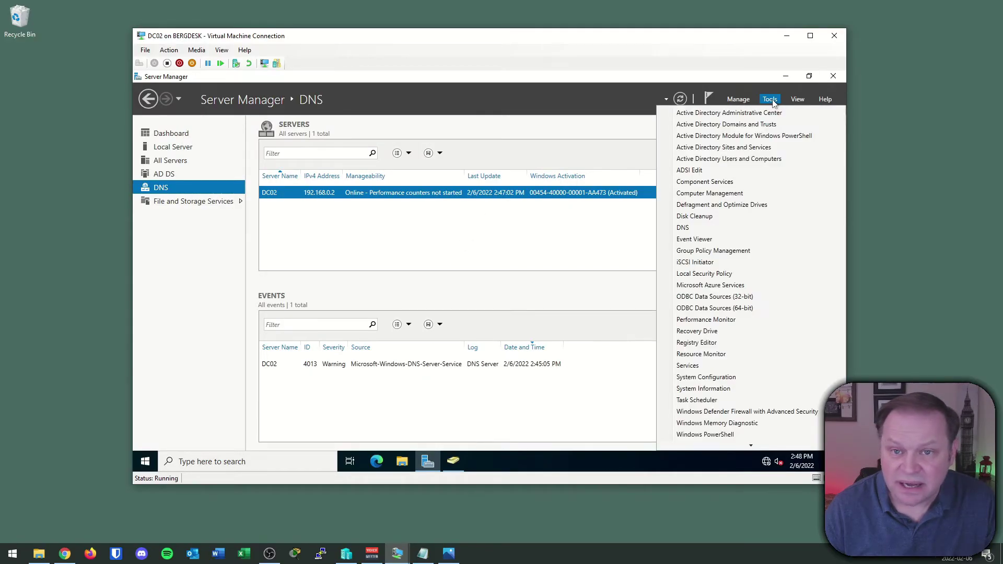
pyautogui.click(724, 229)
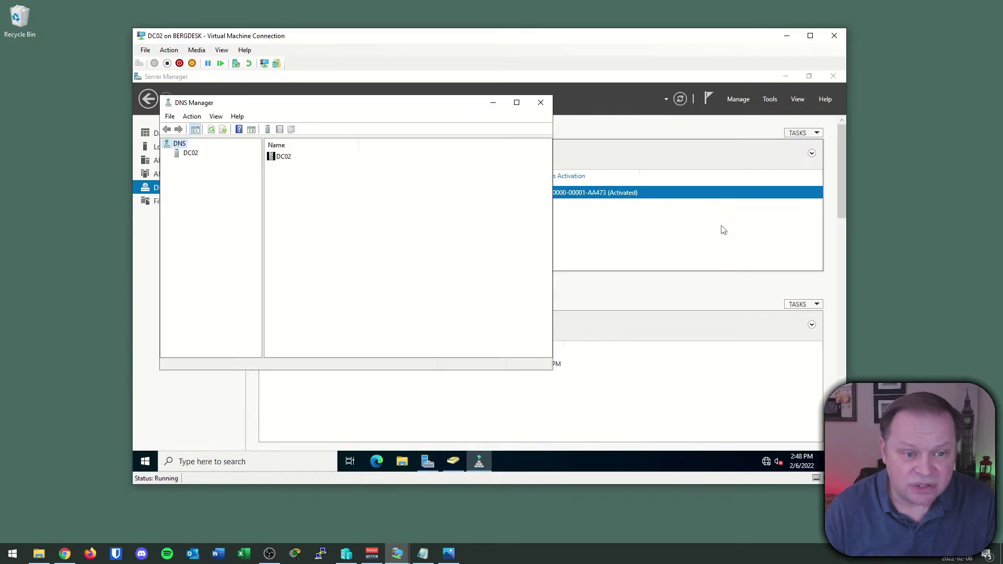
pyautogui.click(176, 155)
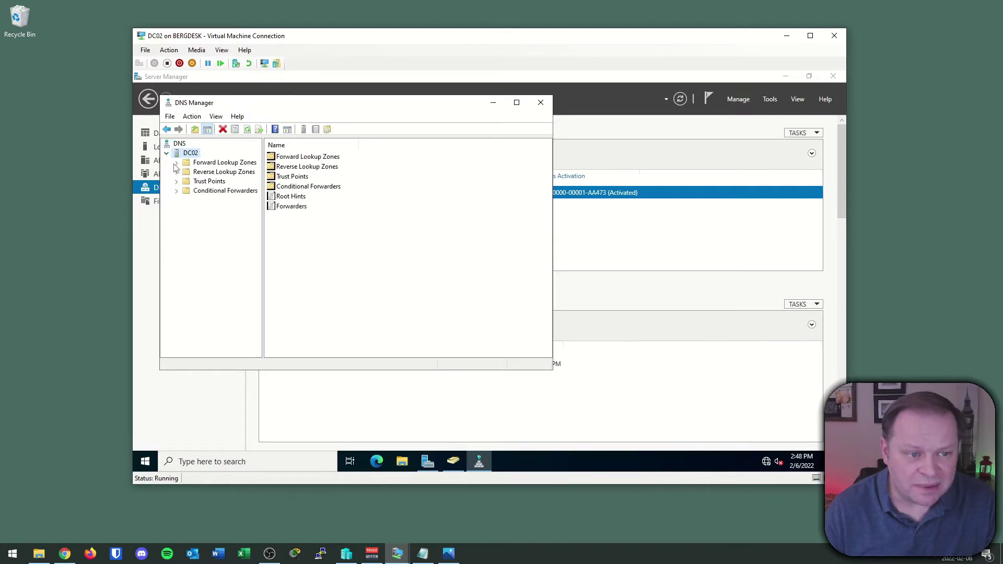
pyautogui.click(176, 163)
pyautogui.click(210, 183)
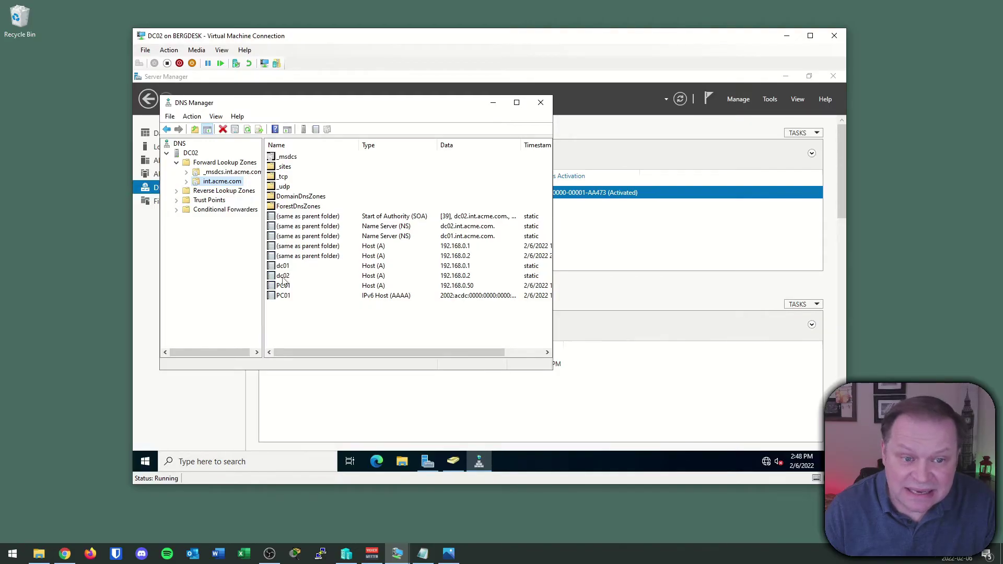
pyautogui.rightClick(295, 251)
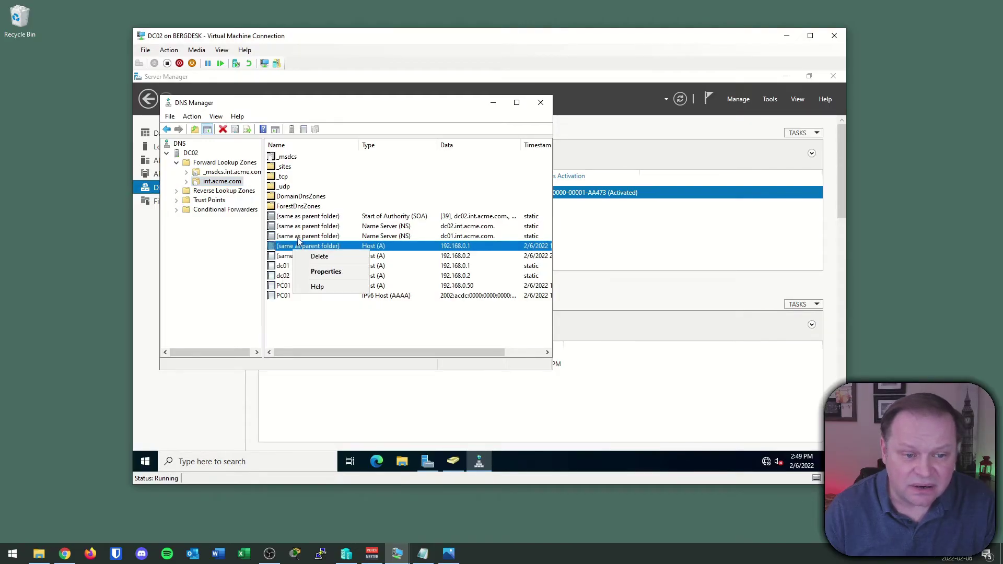
pyautogui.click(299, 240)
pyautogui.rightClick(297, 236)
pyautogui.click(318, 244)
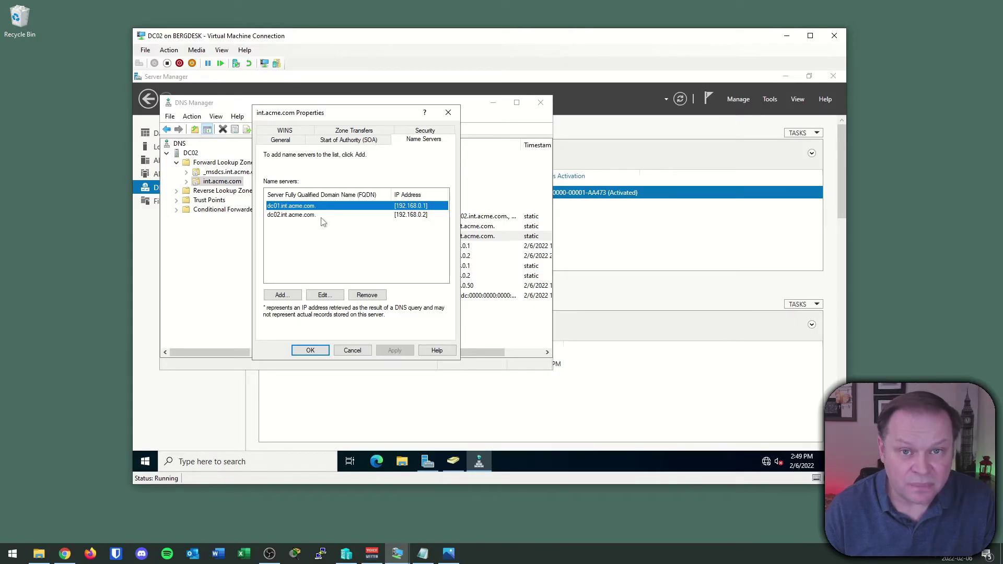
pyautogui.click(348, 140)
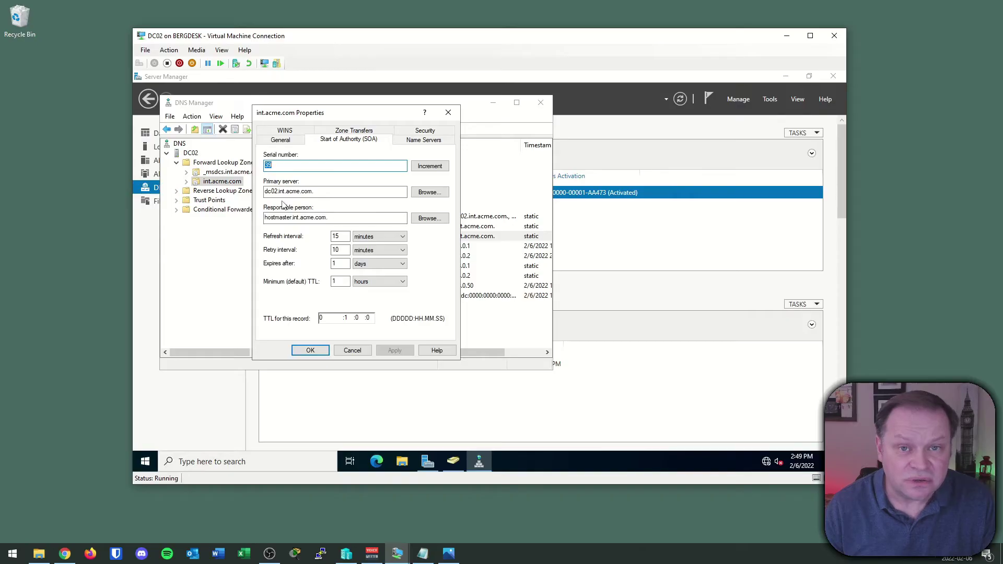
# - Check the 0.168.192.in-addr.arpa zone's SOA and PTR records for DC01 and DC02, then close DNS Manager
pyautogui.click(364, 352)
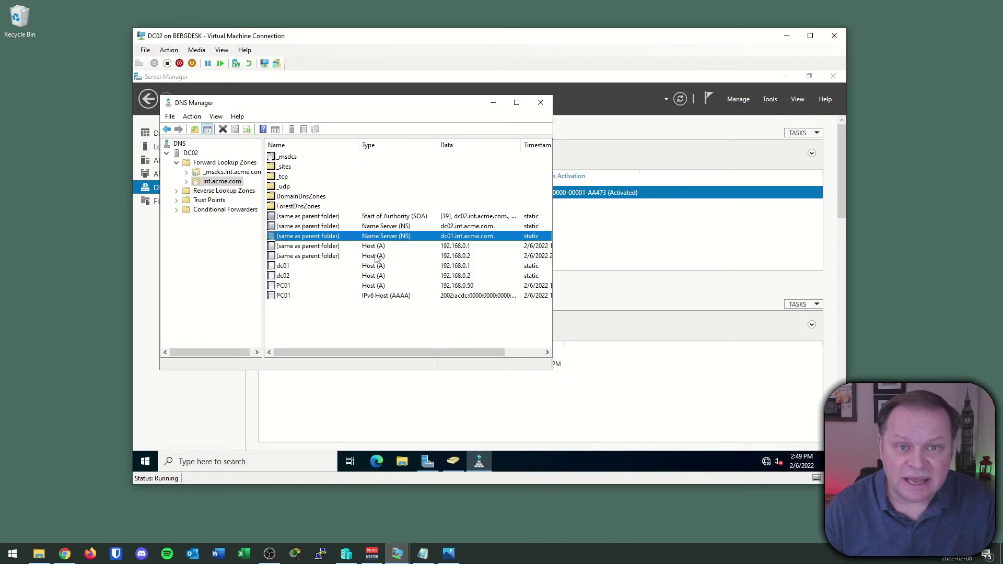
pyautogui.doubleClick(200, 192)
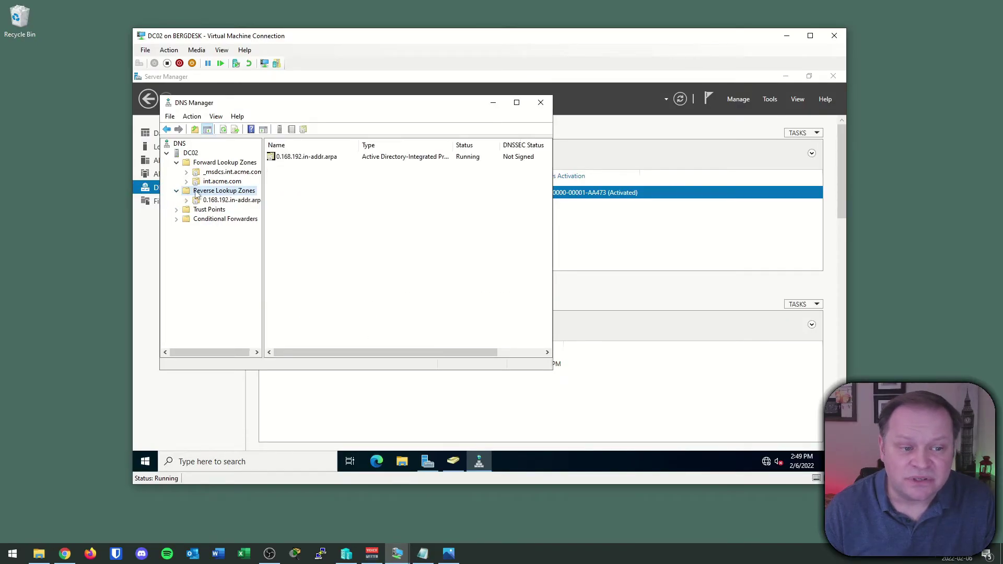
pyautogui.click(222, 200)
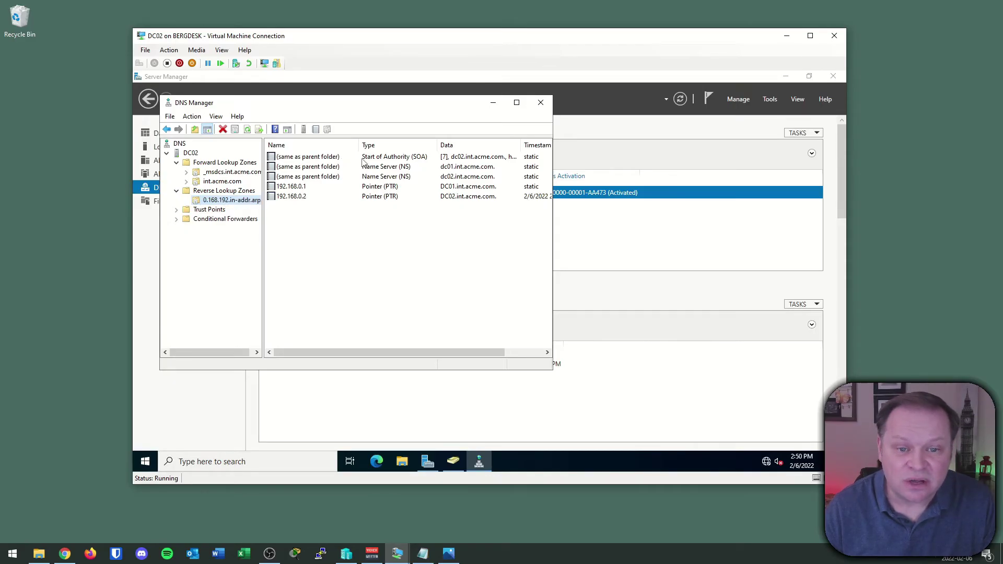
pyautogui.click(466, 158)
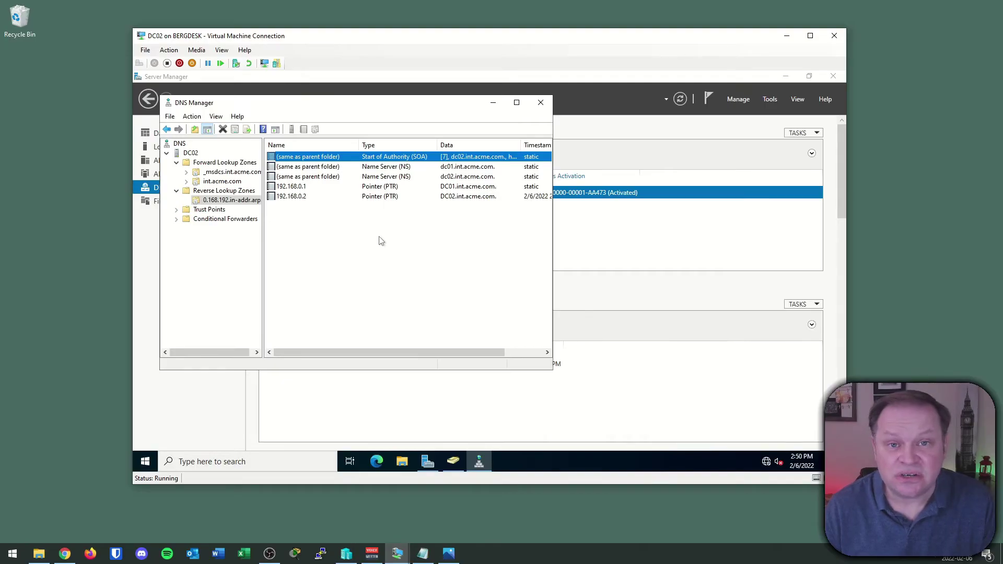
pyautogui.hotkey('alt', 'F4')
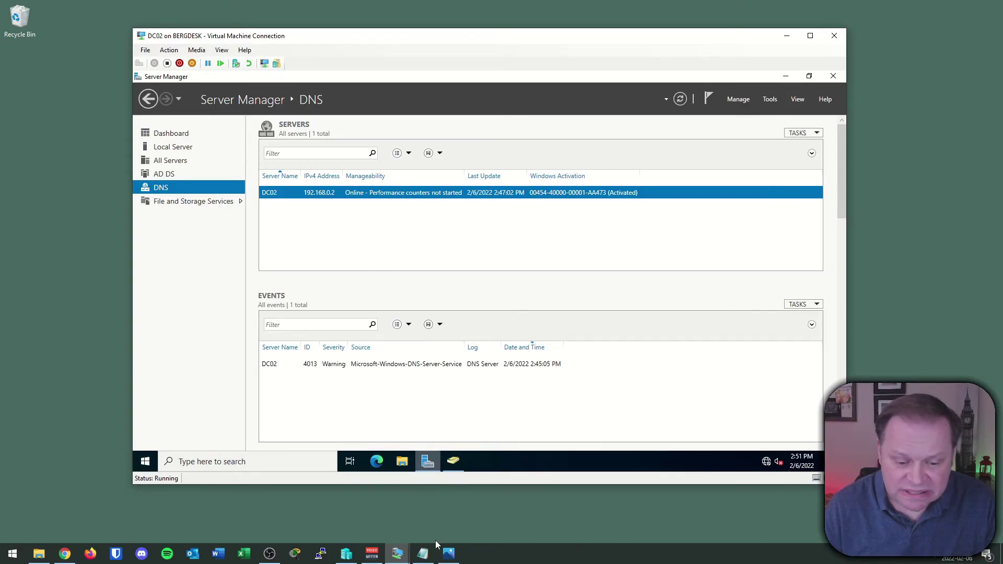
# - On DC01, bring up Active Directory Users and Computers and select the Acme OU
pyautogui.moveTo(423, 554)
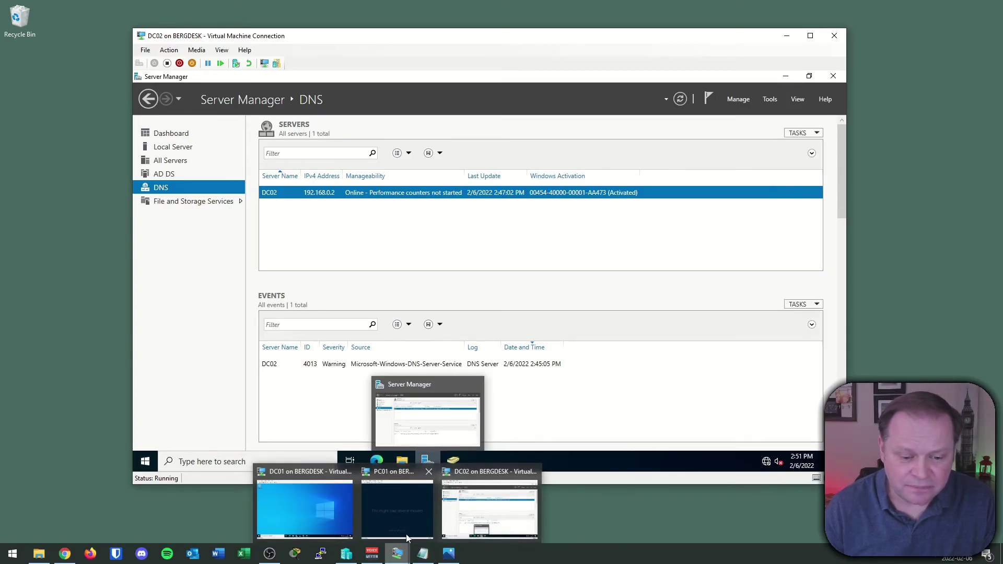
pyautogui.click(302, 502)
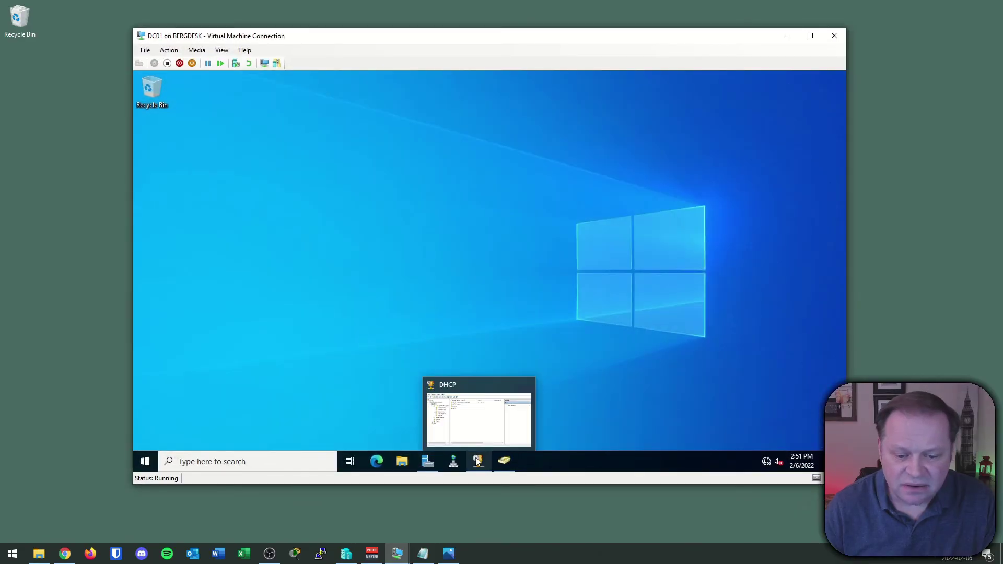
pyautogui.moveTo(476, 464)
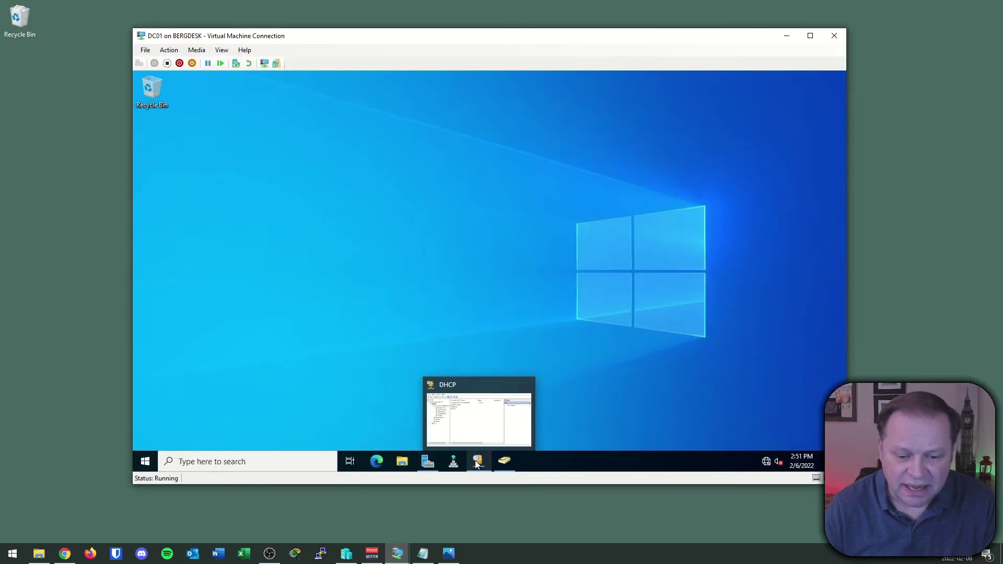
pyautogui.click(507, 460)
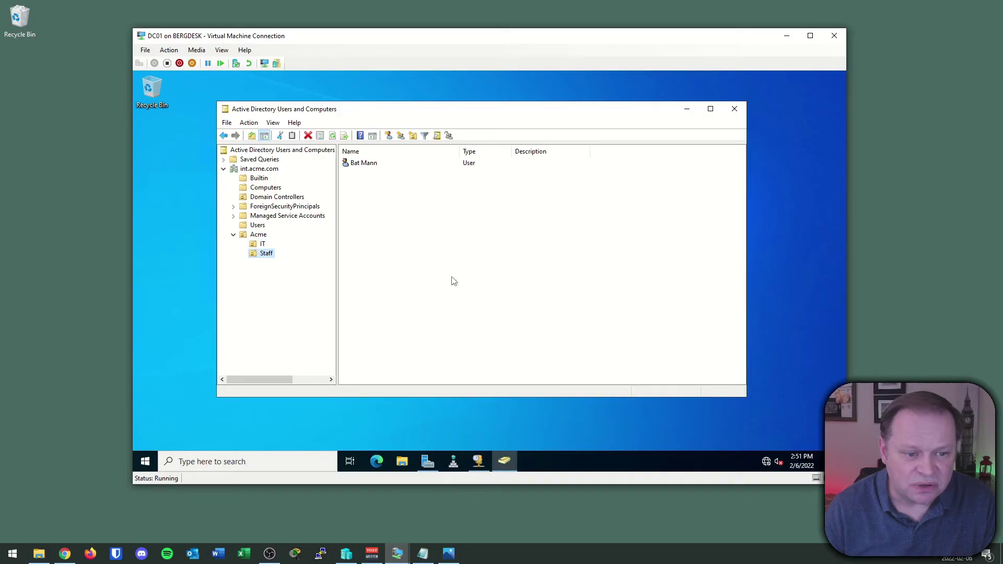
pyautogui.click(259, 236)
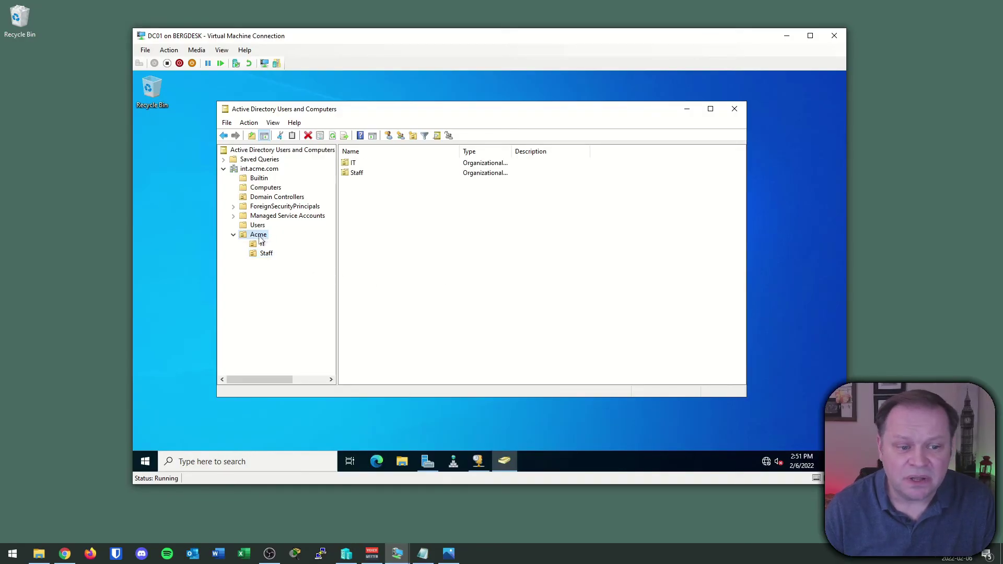
# - Create an organizational unit named TEST under Acme with accidental-deletion protection turned off
pyautogui.rightClick(261, 239)
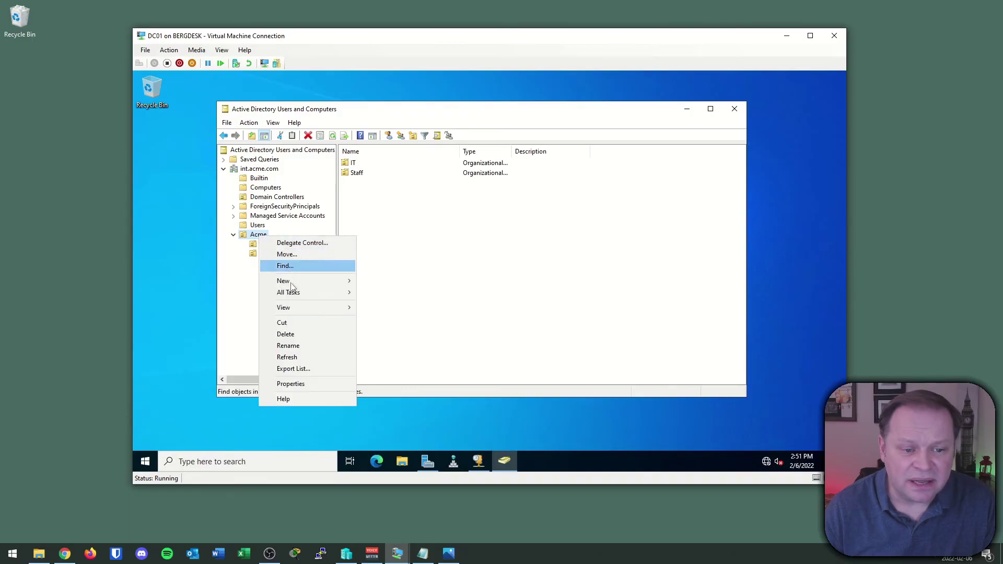
pyautogui.moveTo(293, 281)
pyautogui.click(387, 361)
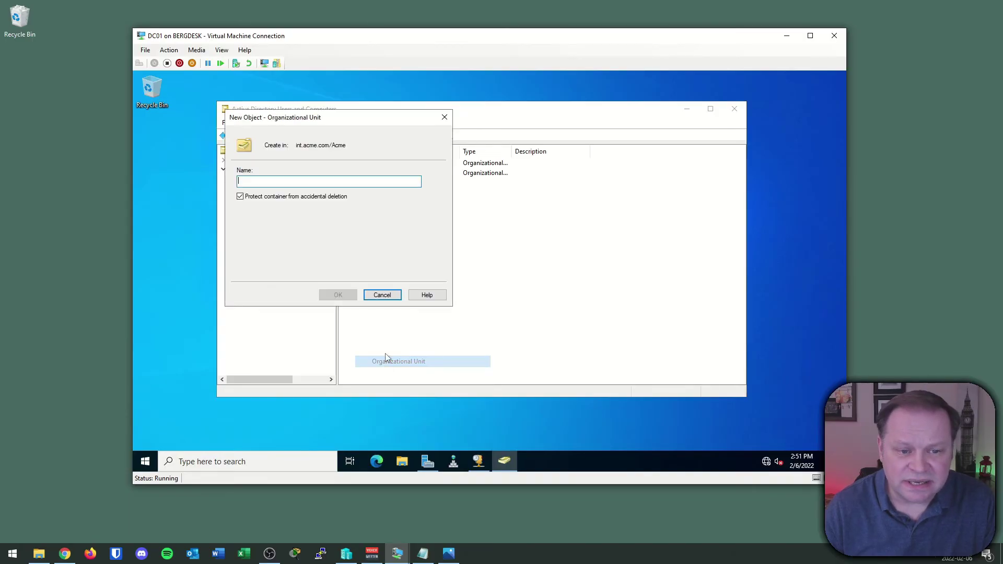
pyautogui.moveTo(315, 117); pyautogui.dragTo(504, 195)
pyautogui.click(362, 252)
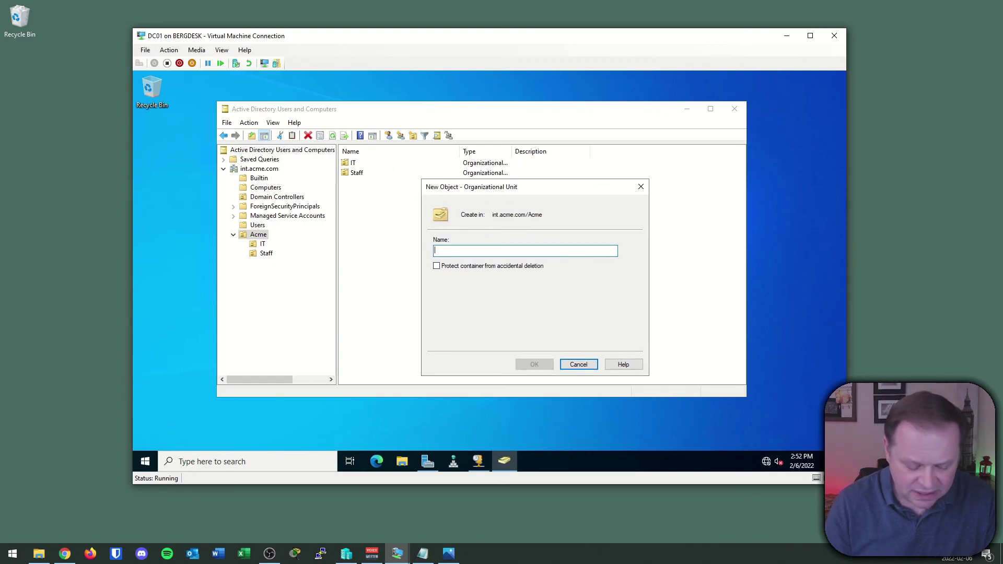
pyautogui.write('TET')
pyautogui.press('BackSpace')
pyautogui.write('ST')
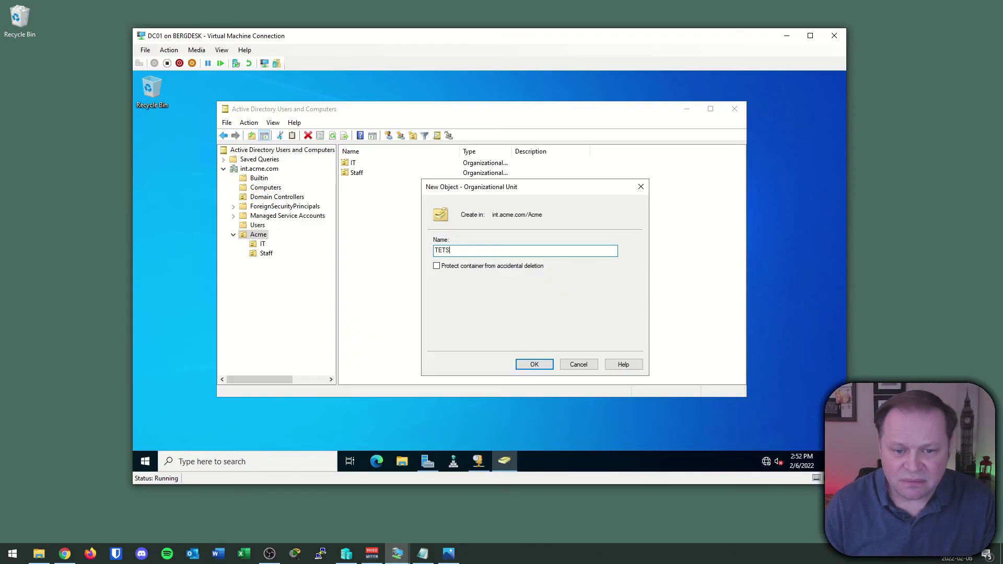
pyautogui.click(522, 369)
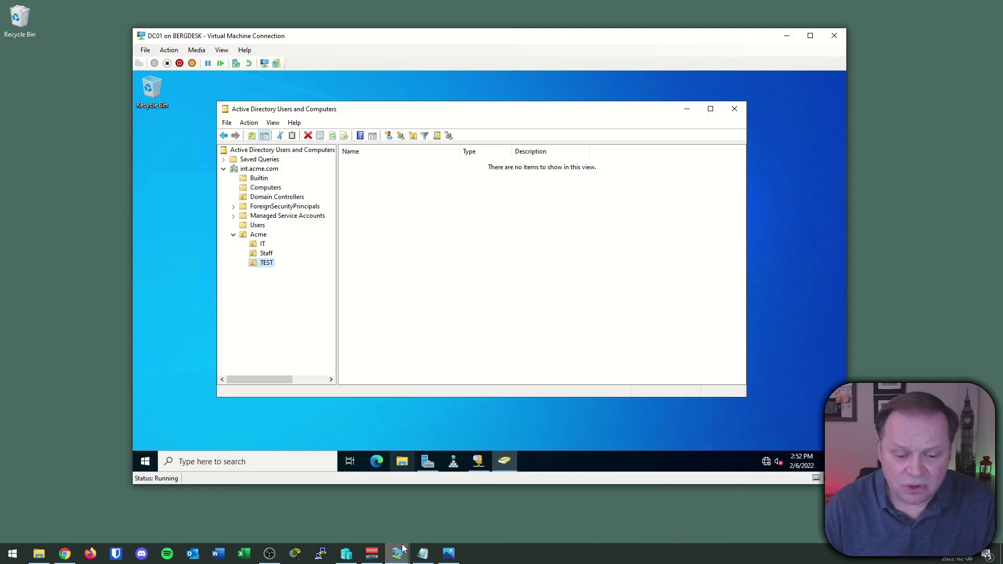
# - On DC02, refresh Acme in Active Directory Users and Computers and open the replicated TEST OU
pyautogui.moveTo(397, 553)
pyautogui.click(398, 499)
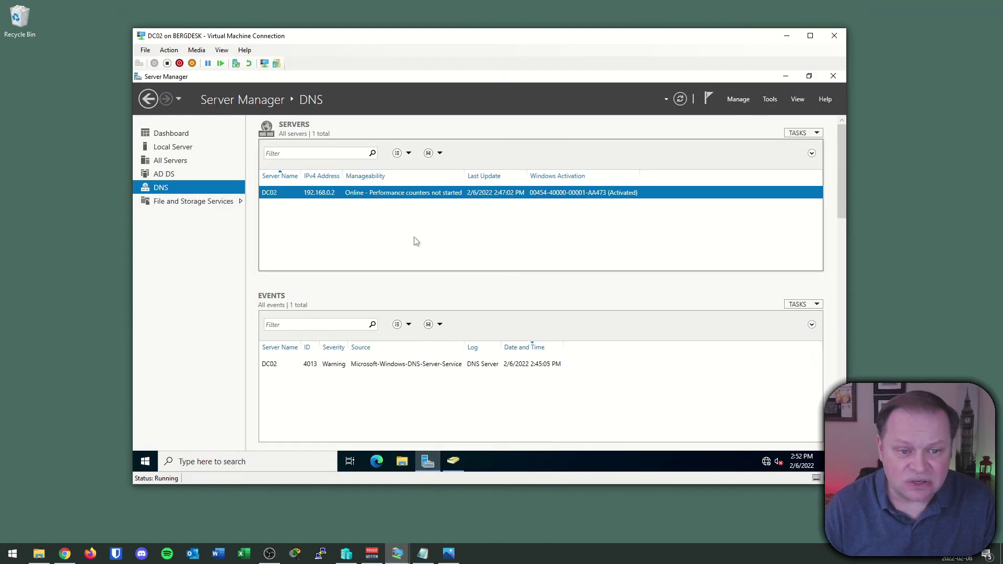
pyautogui.click(452, 460)
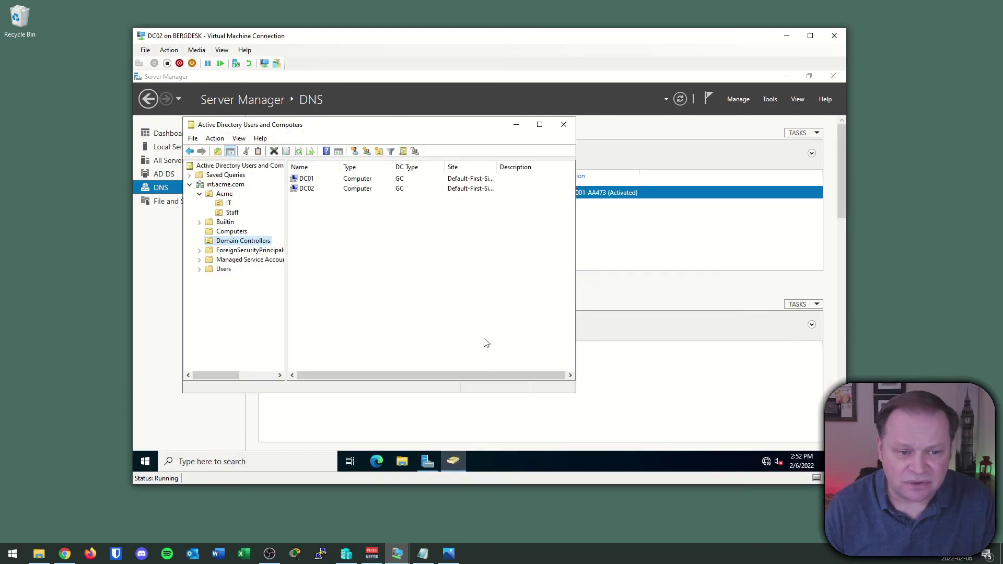
pyautogui.click(226, 194)
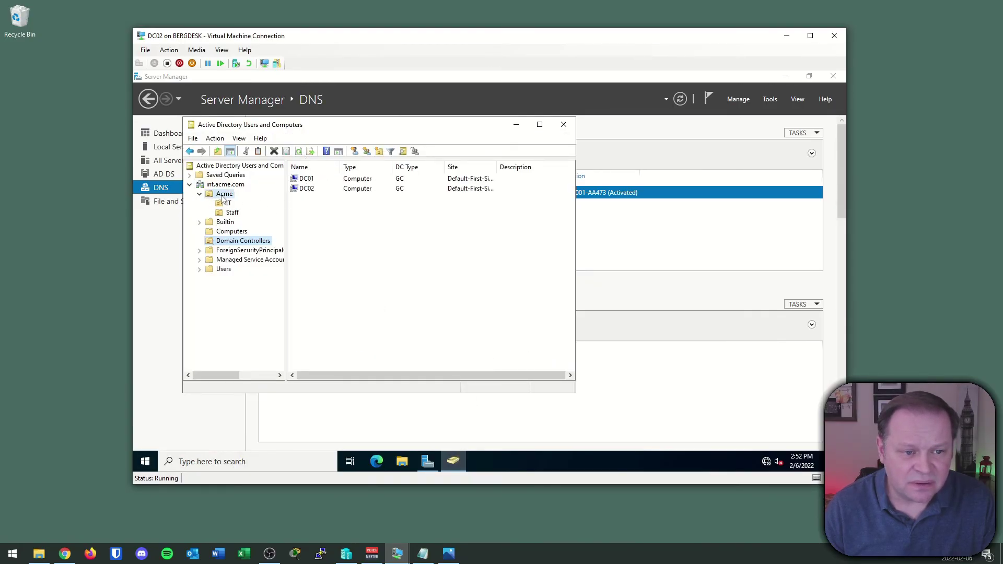
pyautogui.click(199, 194)
pyautogui.click(200, 195)
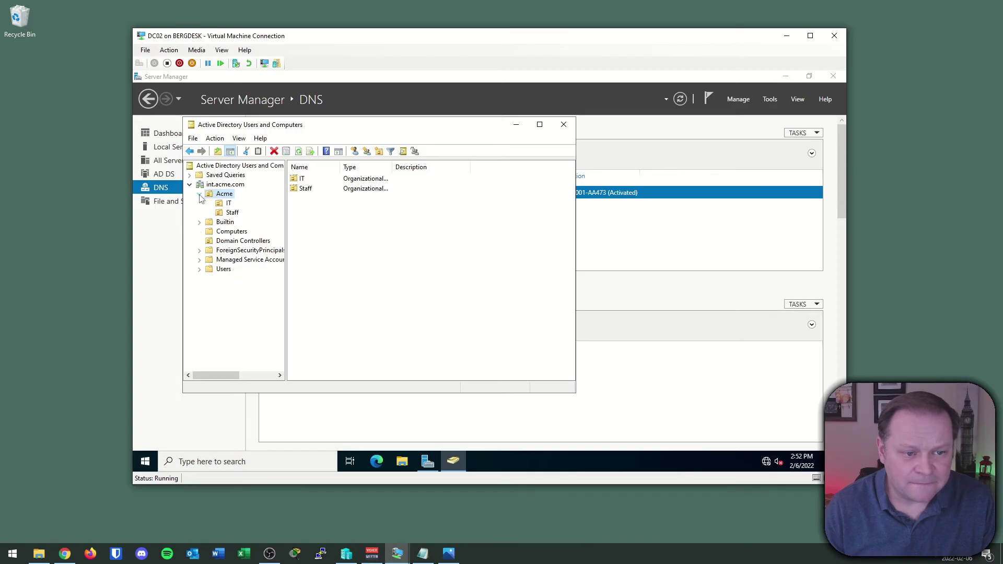
pyautogui.click(202, 194)
pyautogui.click(298, 151)
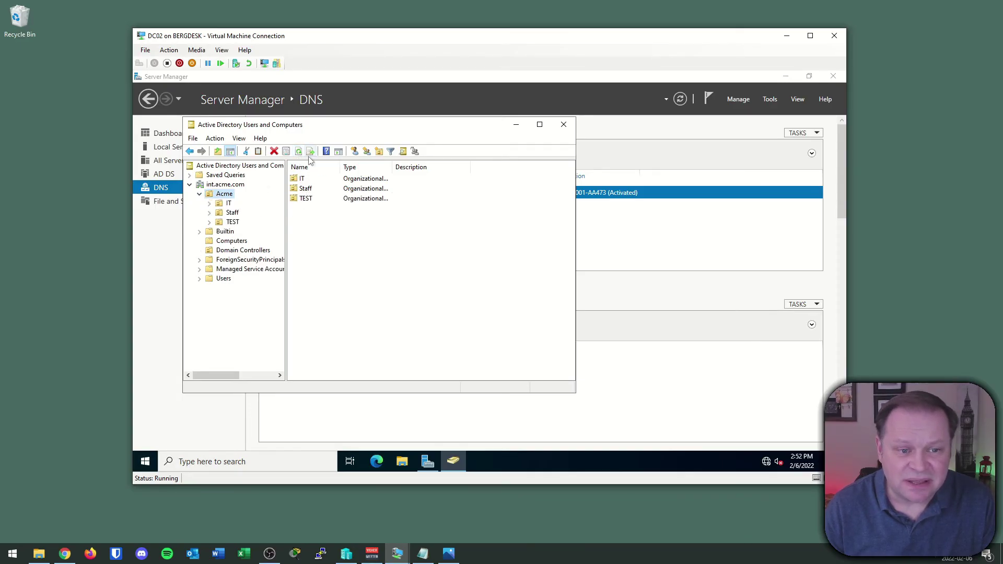
pyautogui.doubleClick(310, 204)
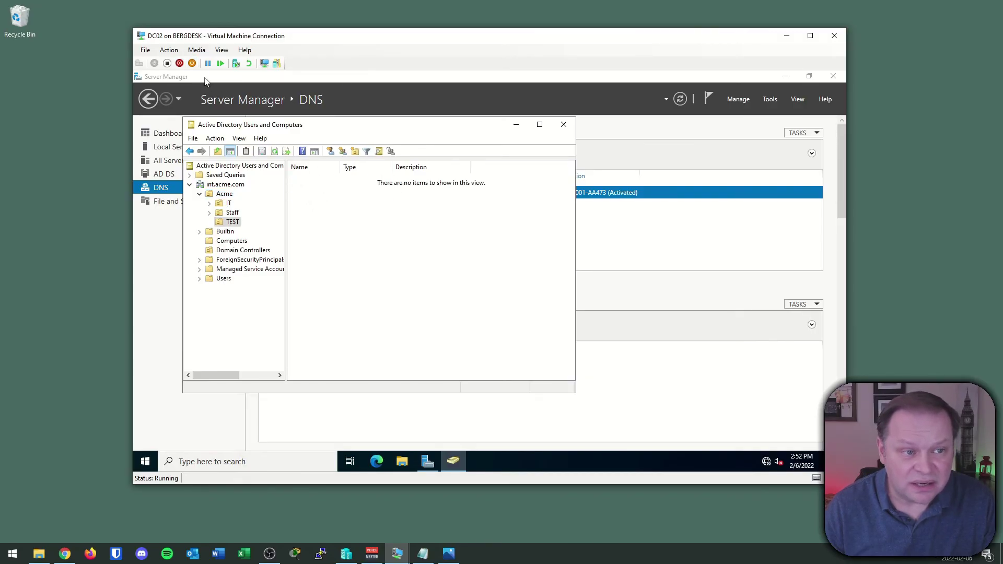
# - Start a new user in TEST with first name Test, last name User, logon name TUser
pyautogui.rightClick(319, 196)
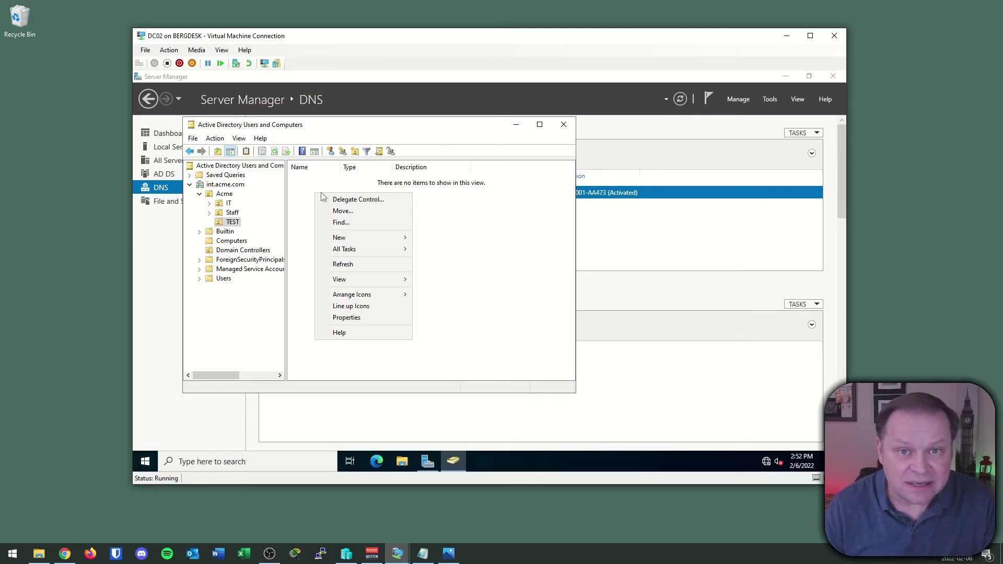
pyautogui.moveTo(345, 237)
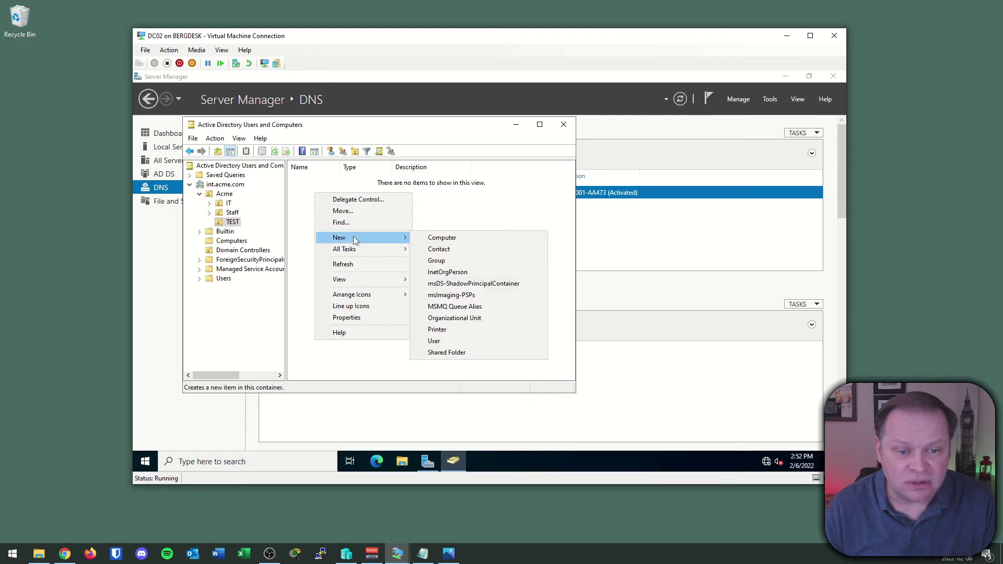
pyautogui.click(433, 342)
pyautogui.write('T')
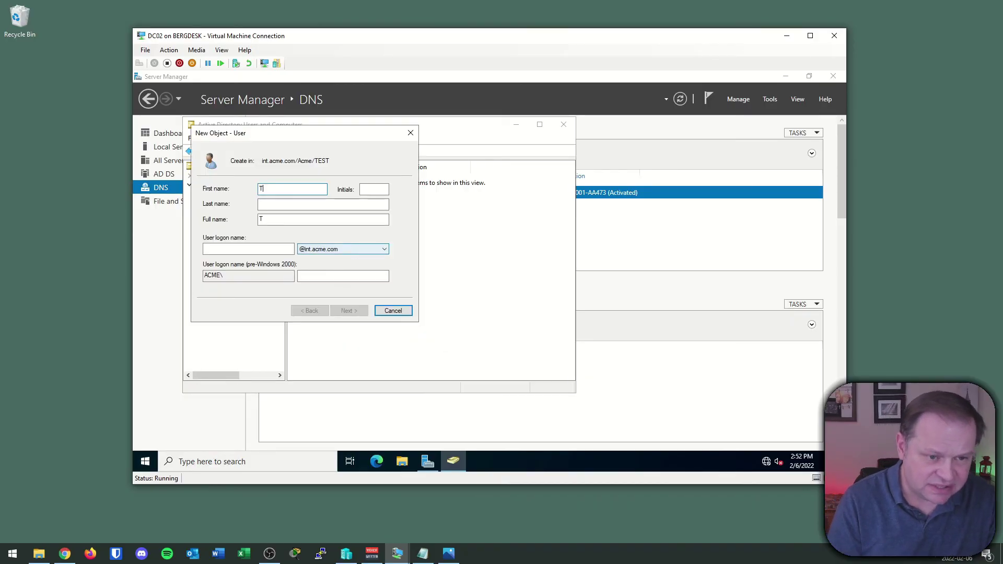
pyautogui.write('est')
pyautogui.press('Tab')
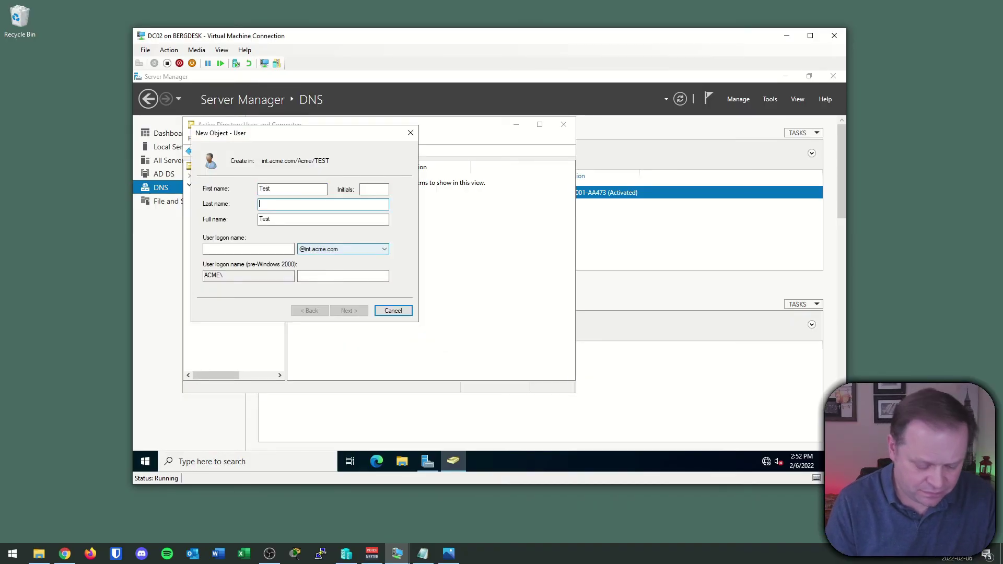
pyautogui.write('User')
pyautogui.press('Tab')
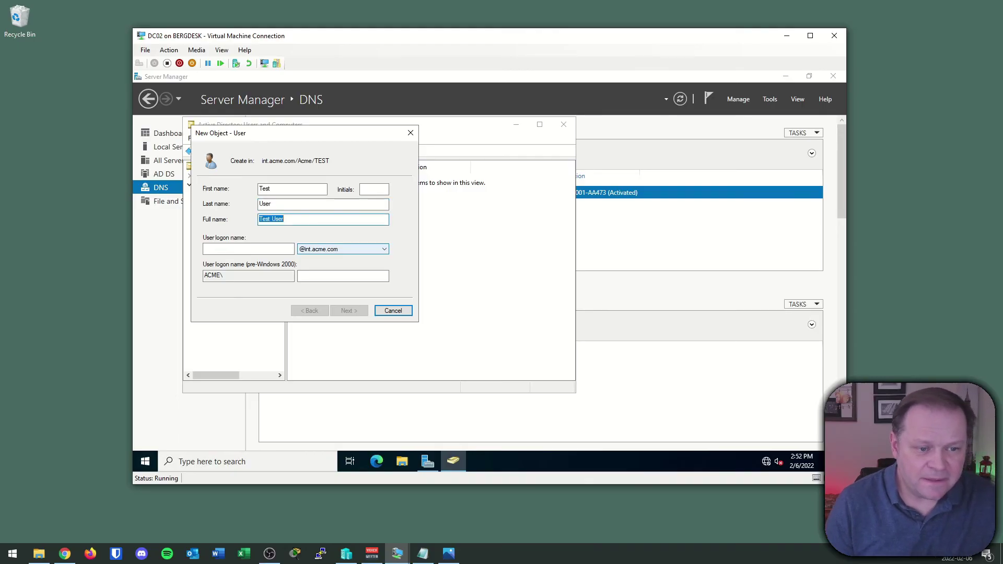
pyautogui.press('Tab')
pyautogui.write('TUser')
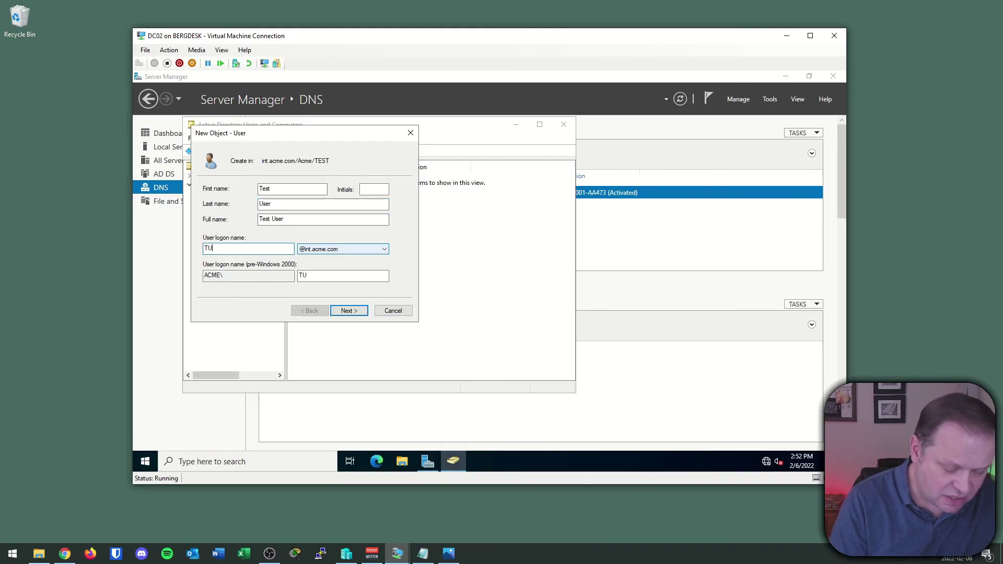
pyautogui.click(361, 311)
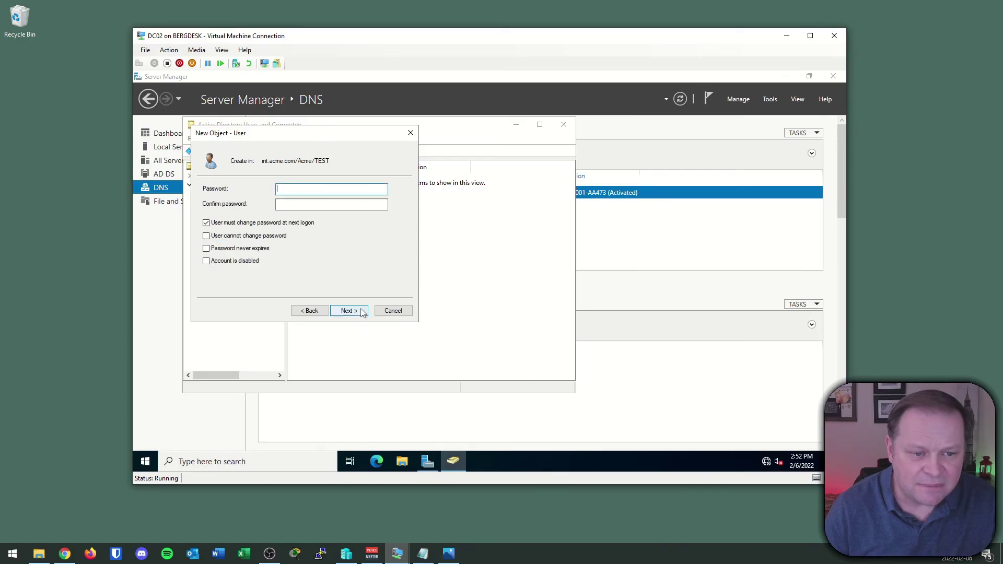
# - Set and confirm the account password, disable forced change at next logon, and finish creating it
pyautogui.write('********')
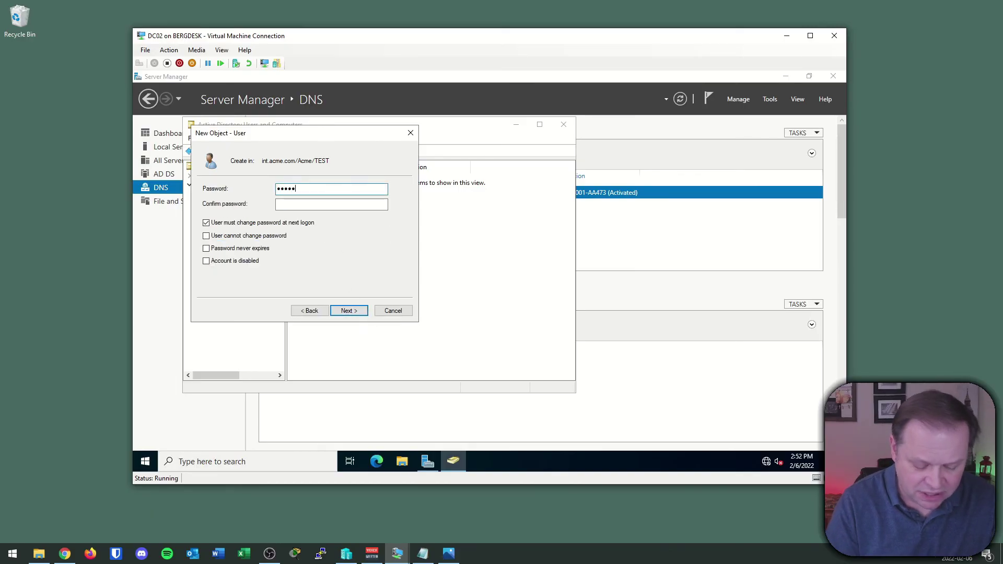
pyautogui.press('Tab')
pyautogui.write('********')
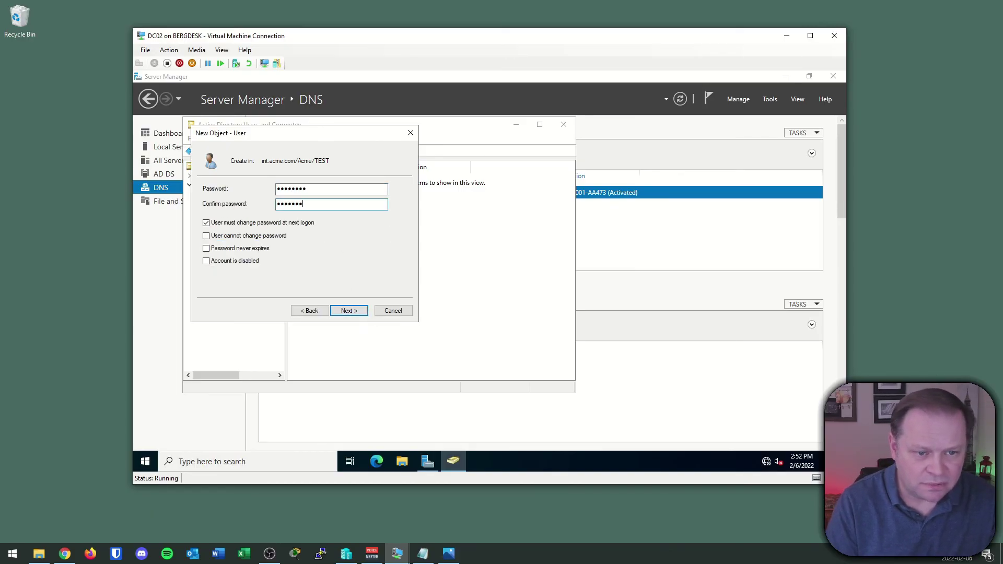
pyautogui.click(303, 223)
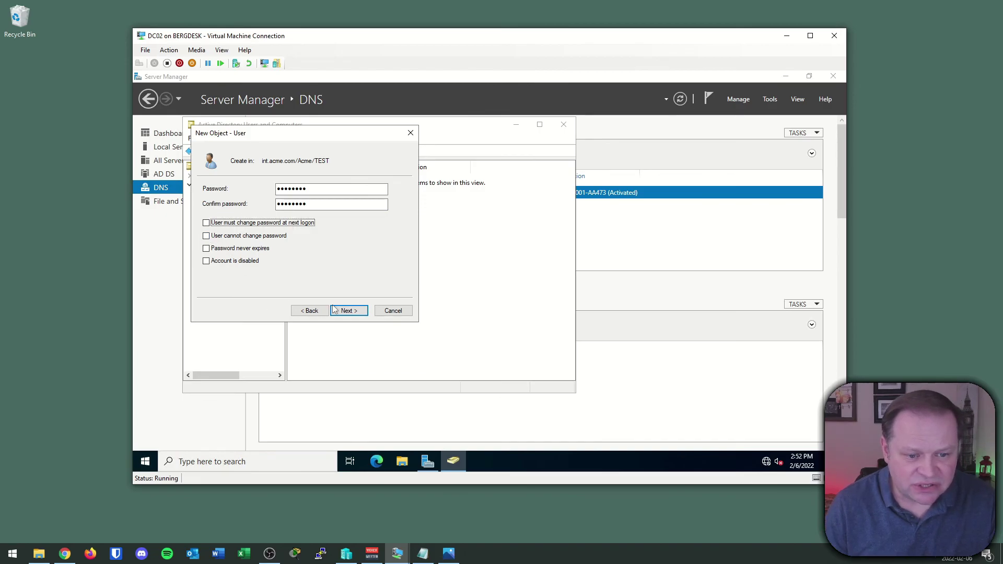
pyautogui.click(346, 311)
pyautogui.click(348, 311)
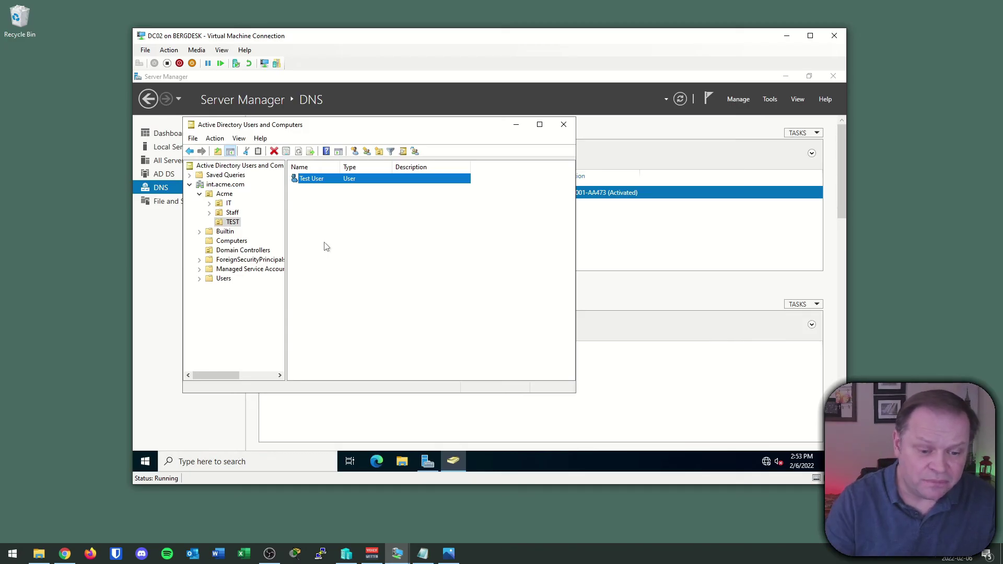
# - Return to DC01 and refresh the TEST OU to see the replicated Test User
pyautogui.click(396, 293)
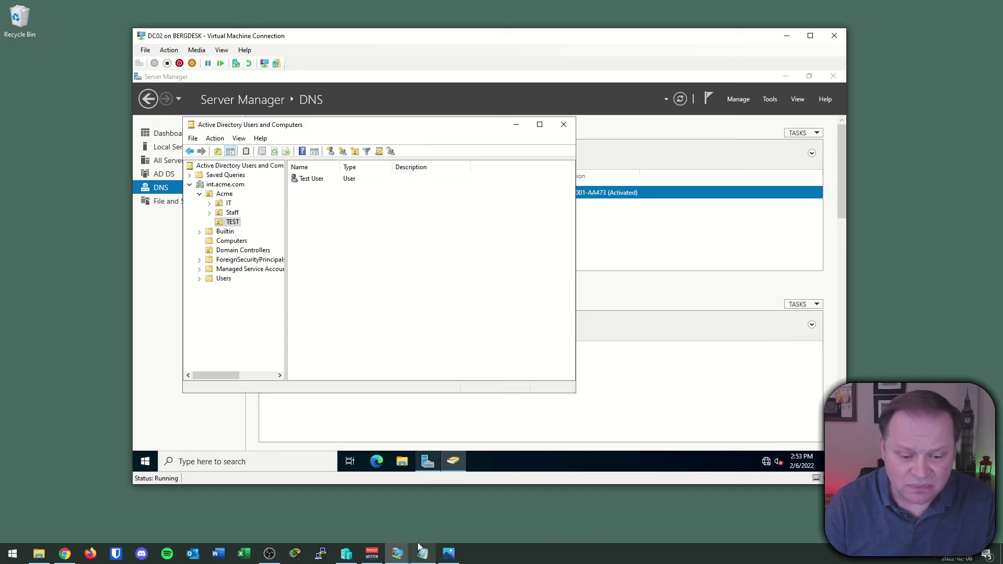
pyautogui.click(397, 554)
pyautogui.click(304, 512)
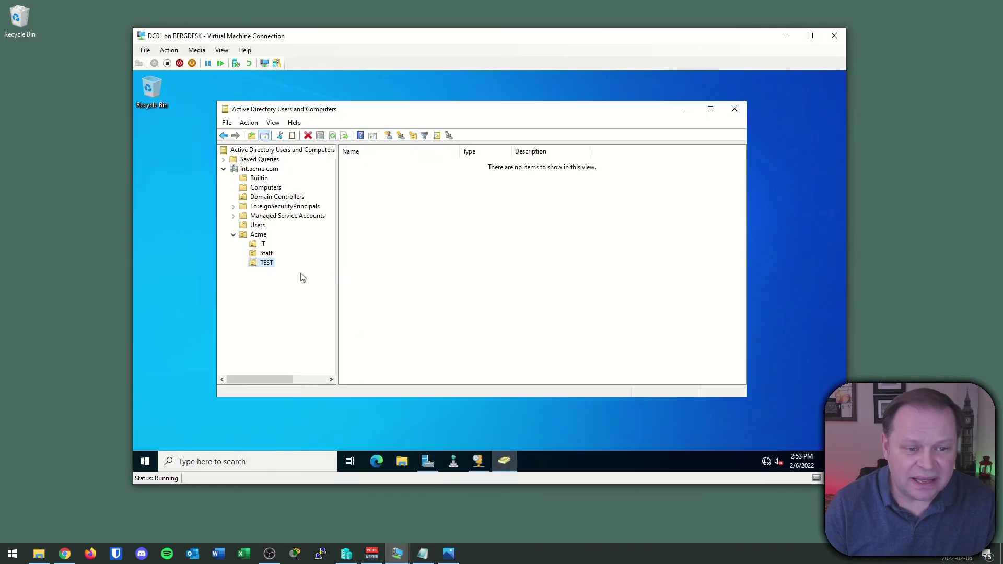
pyautogui.click(332, 136)
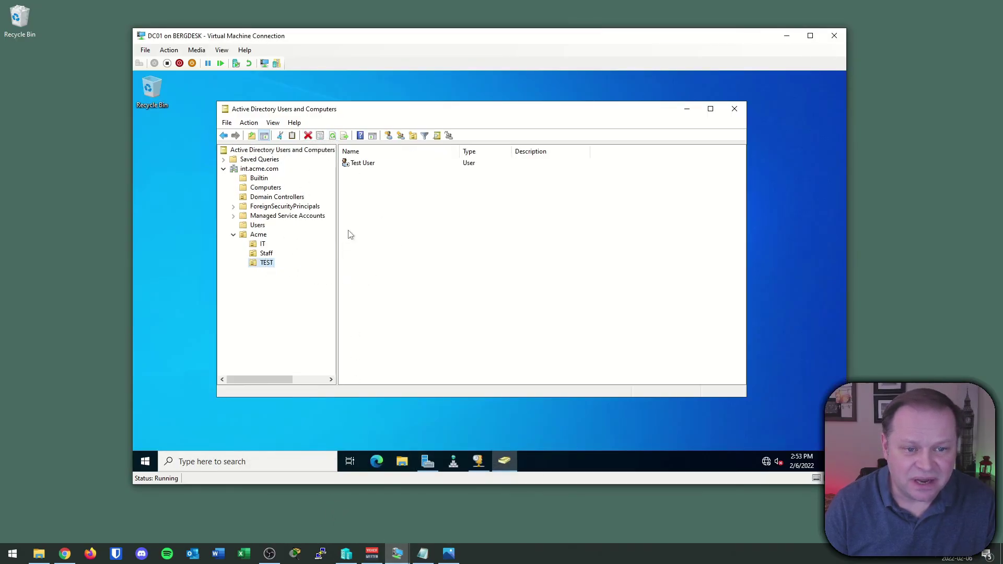